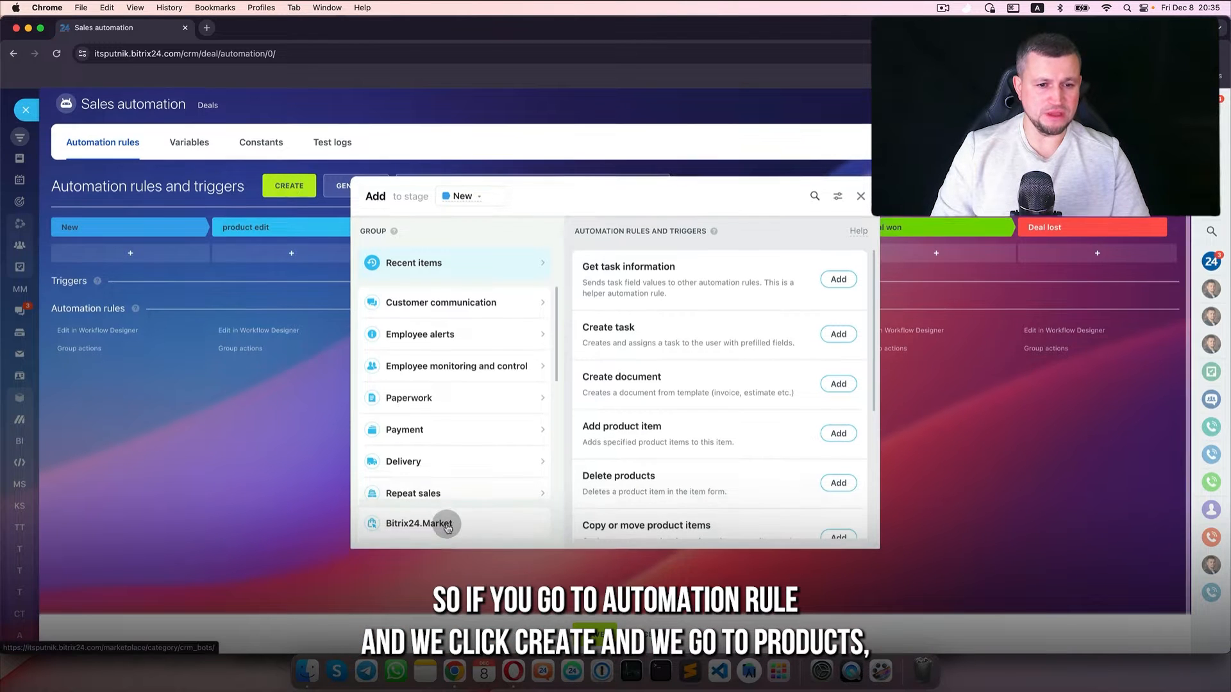
- Add an "Add product item" automation rule from the Products group to the New stage
scroll(470, 394, "down", 5)
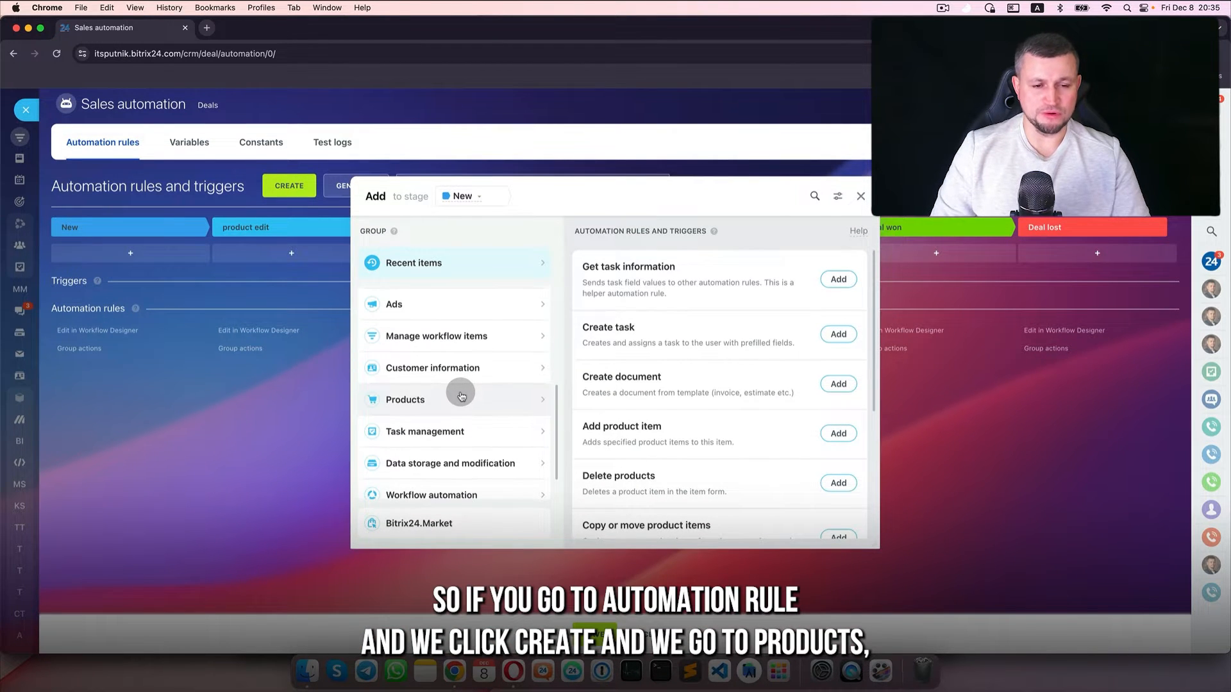
left_click(460, 395)
scroll(461, 396, "up", 5)
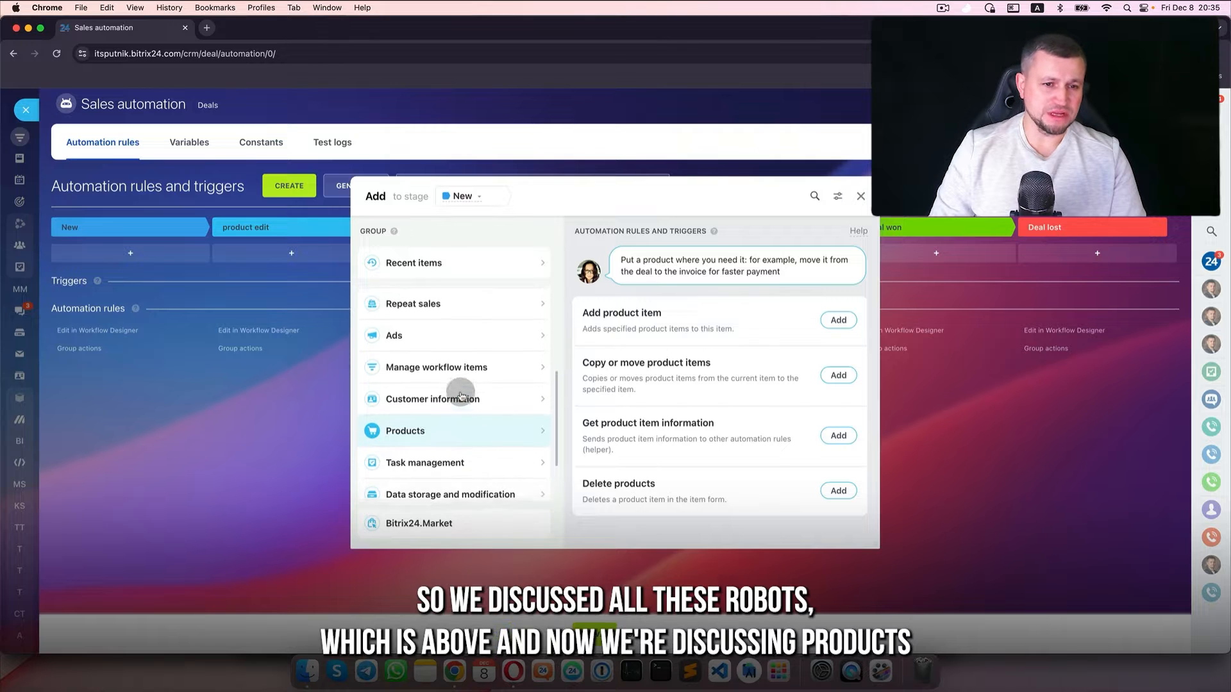
scroll(461, 396, "up", 2)
scroll(472, 420, "down", 7)
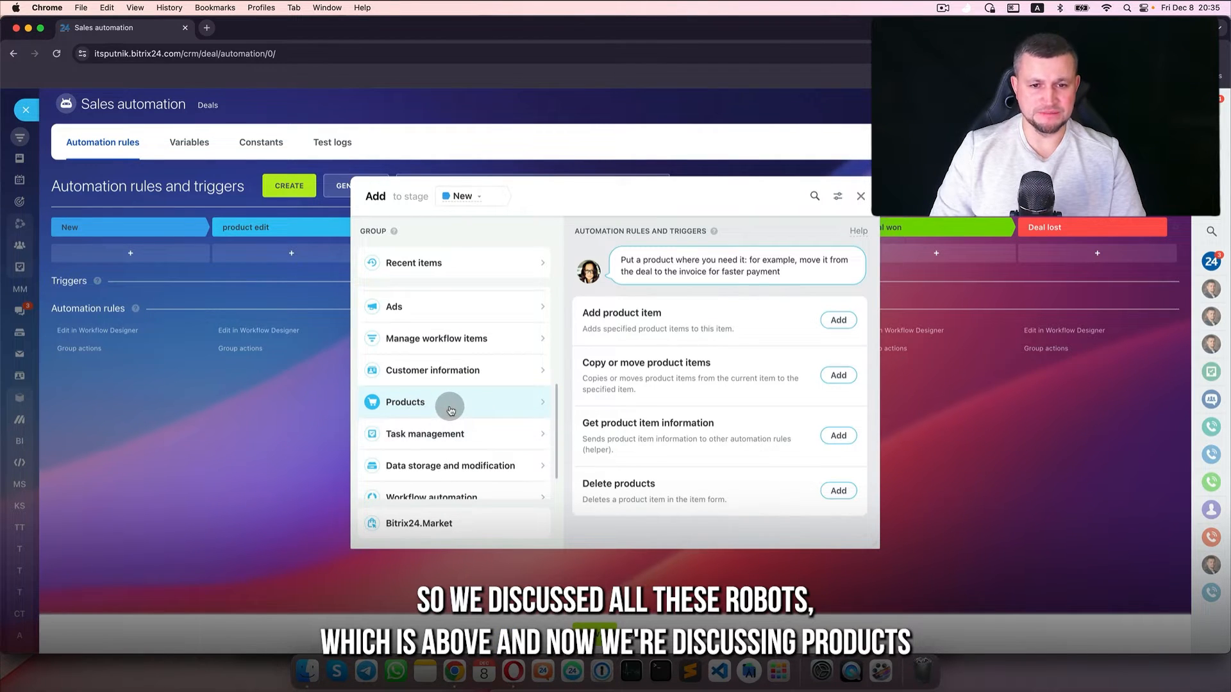
left_click_drag(684, 187, 528, 181)
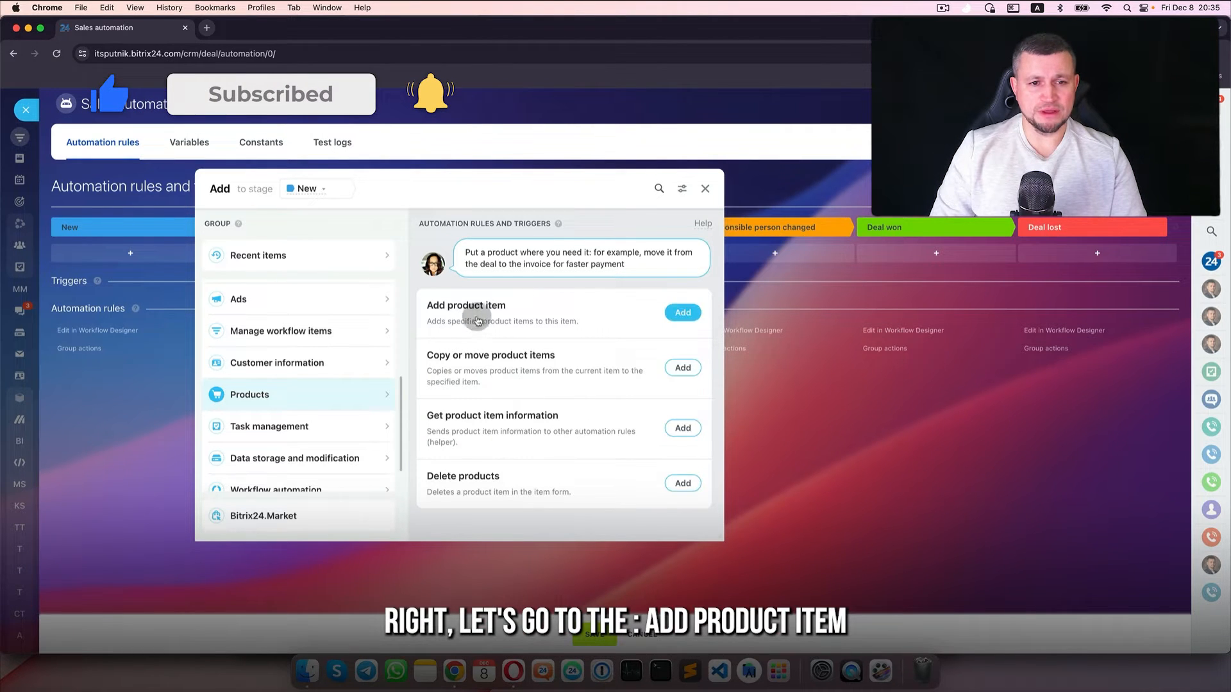
left_click(682, 312)
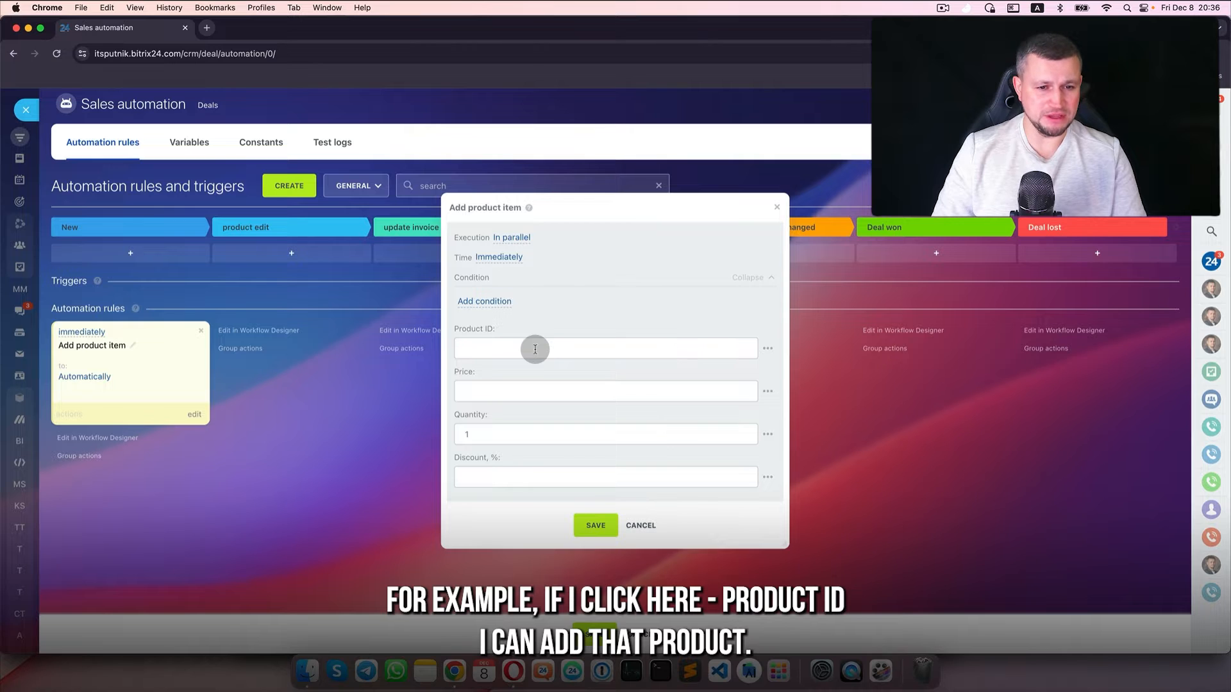
- Set the rule's product to Apple watch, save the rule and move it to the product edit stage
left_click(535, 349)
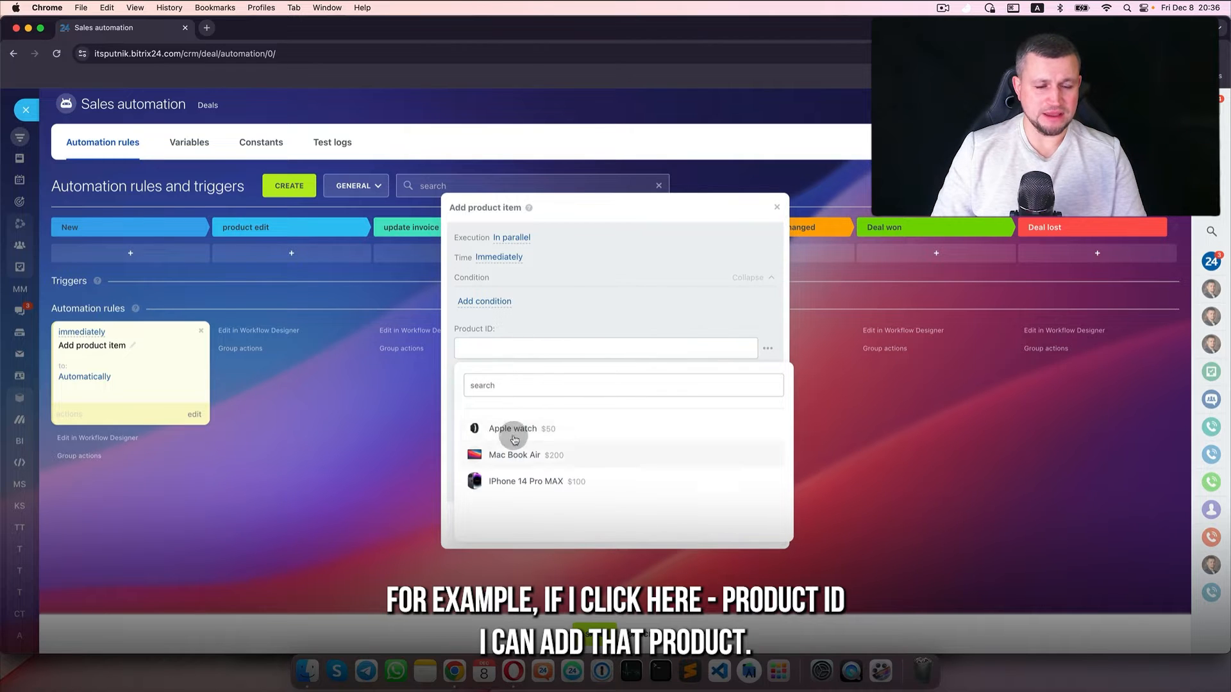
left_click(518, 431)
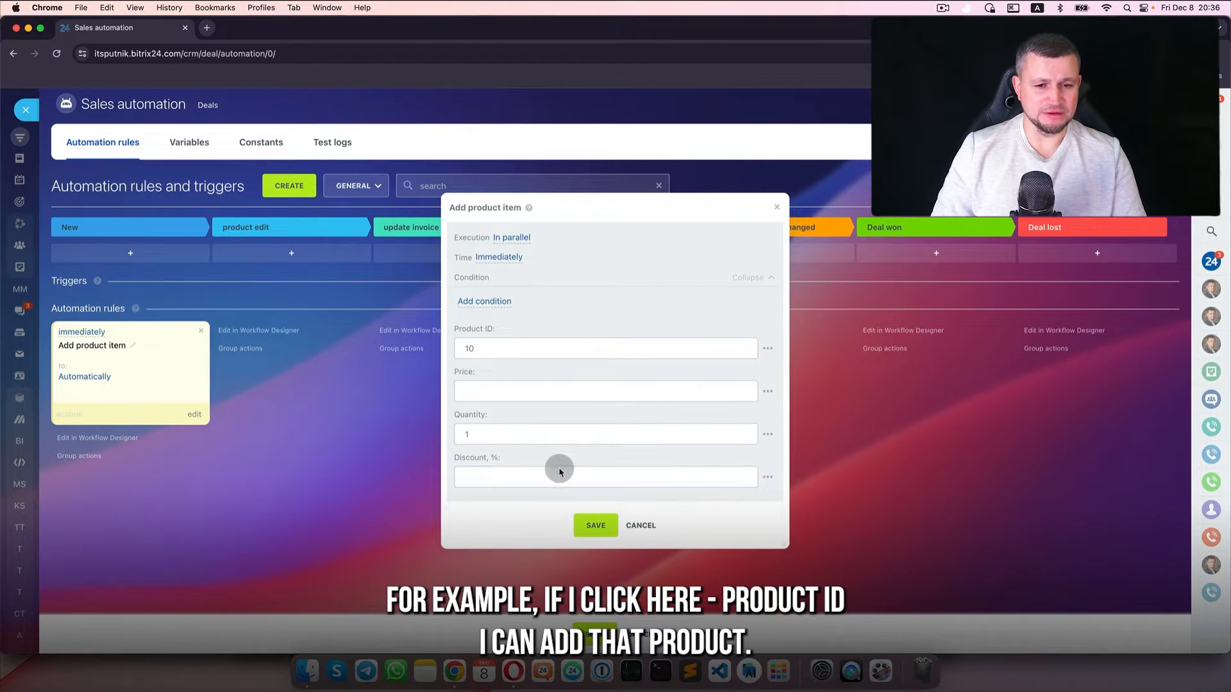
left_click(489, 390)
left_click(483, 433)
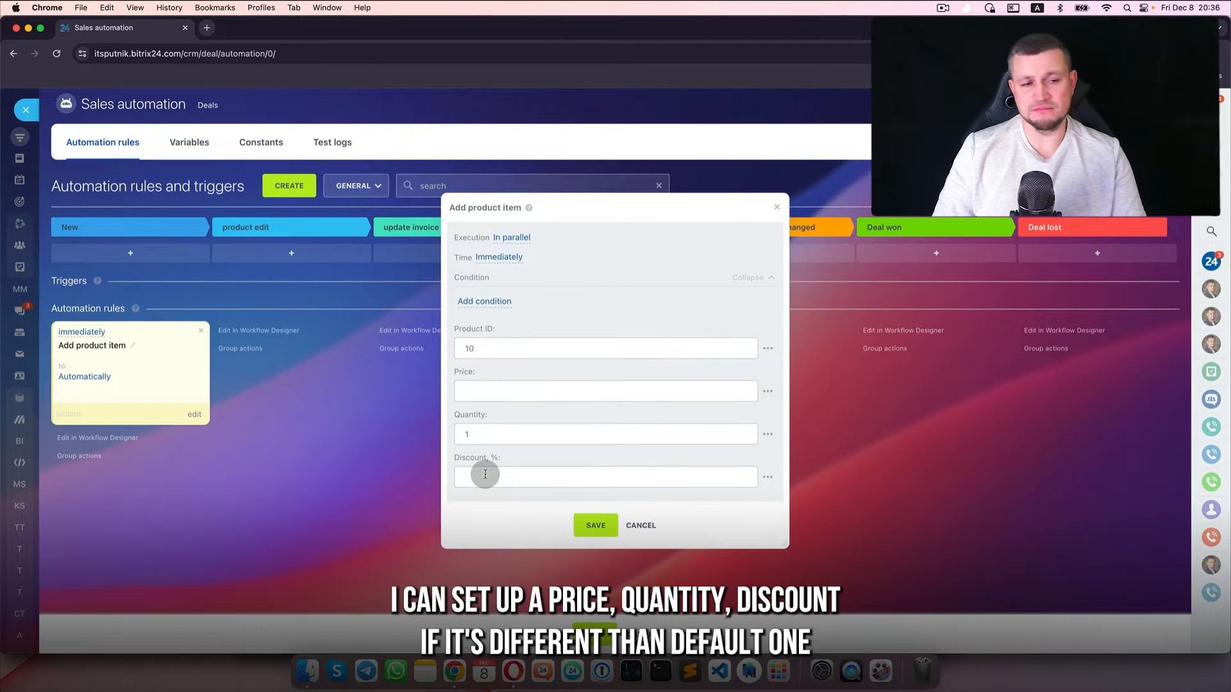
left_click(589, 524)
left_click_drag(109, 374, 247, 368)
- Duplicate the Add product item rule within the product edit stage
left_click(289, 185)
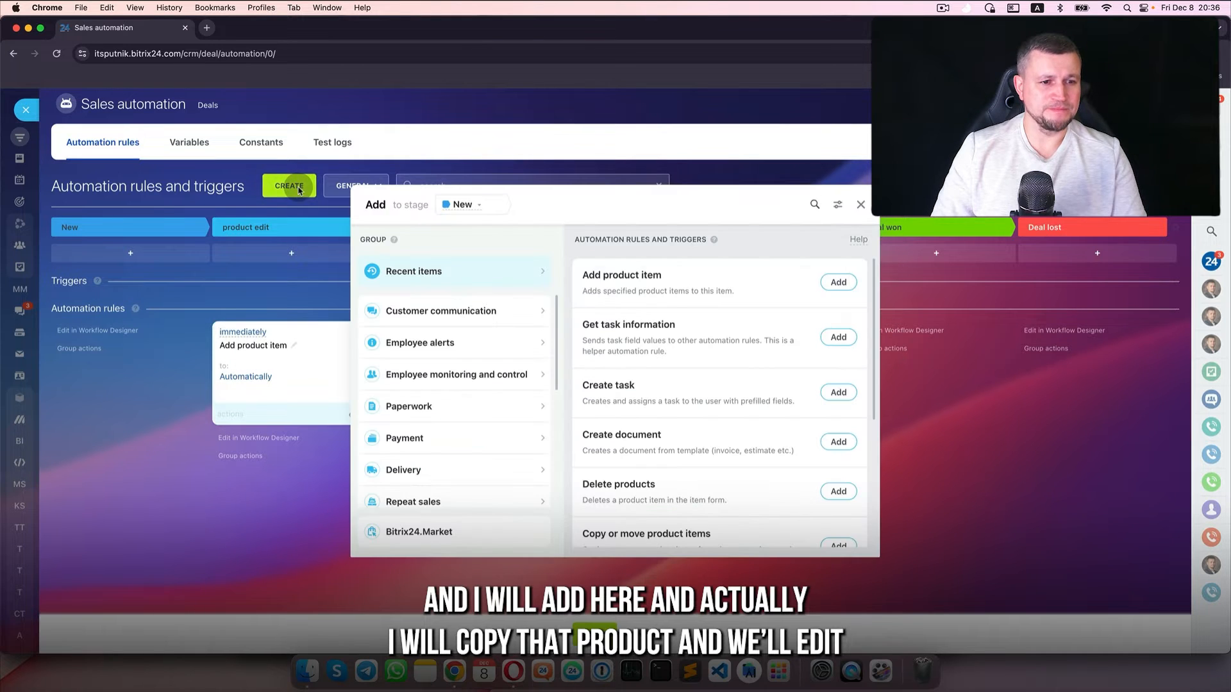
left_click(860, 205)
left_click_drag(239, 414, 277, 503)
- Set the copied rule's product to Mac Book Air and save the automation rules
left_click(355, 521)
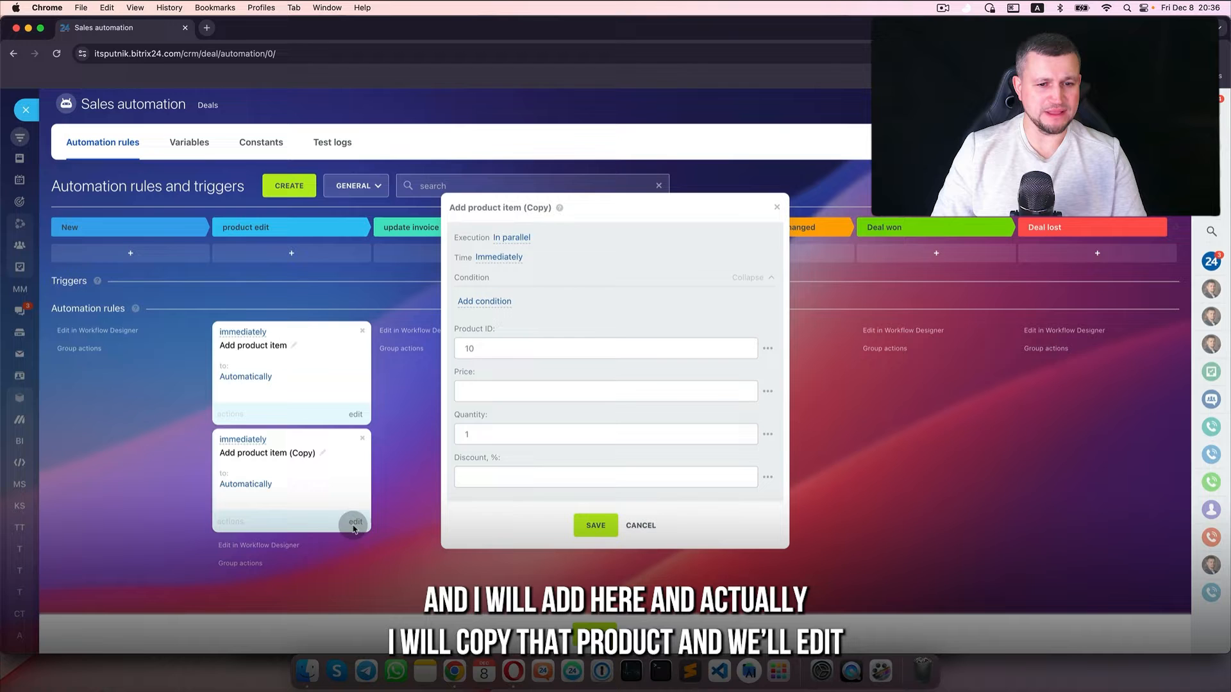
left_click(490, 354)
left_click(494, 451)
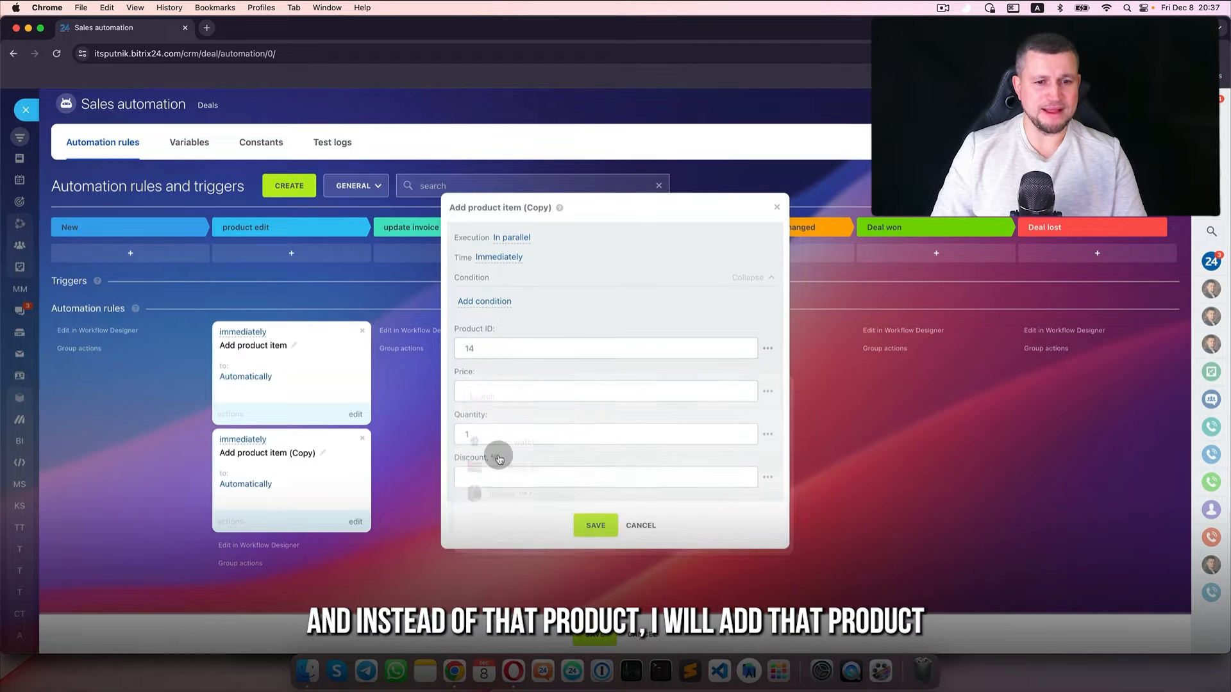
left_click(593, 525)
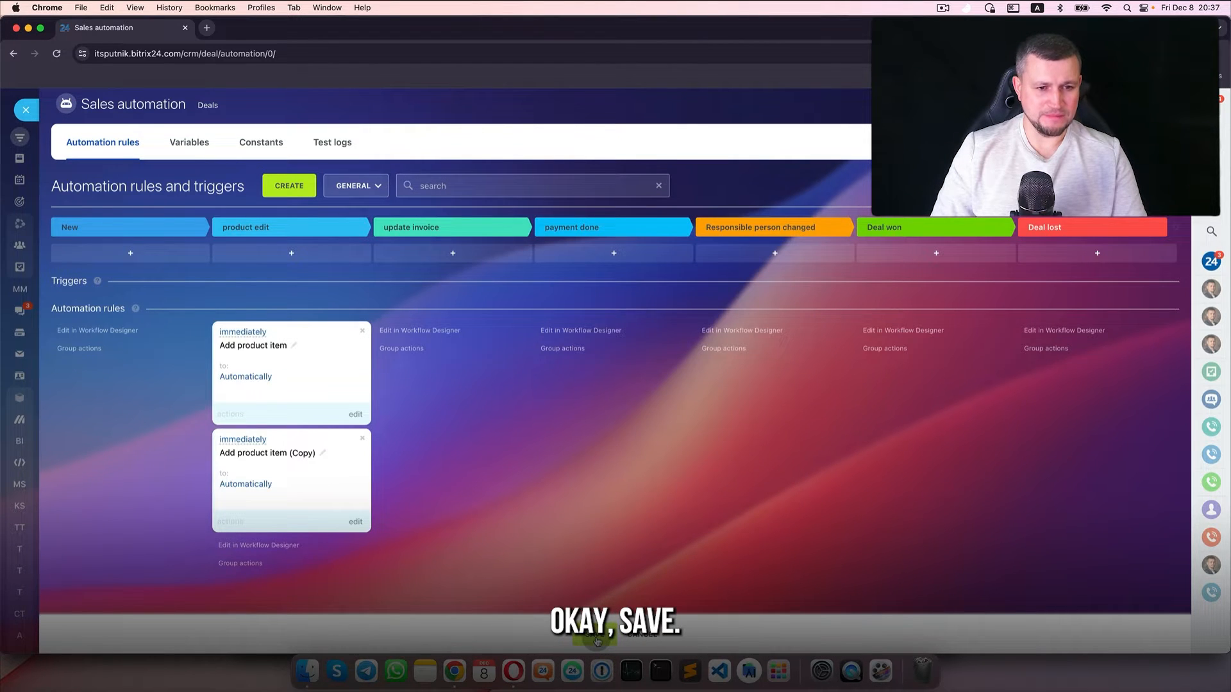
left_click(595, 638)
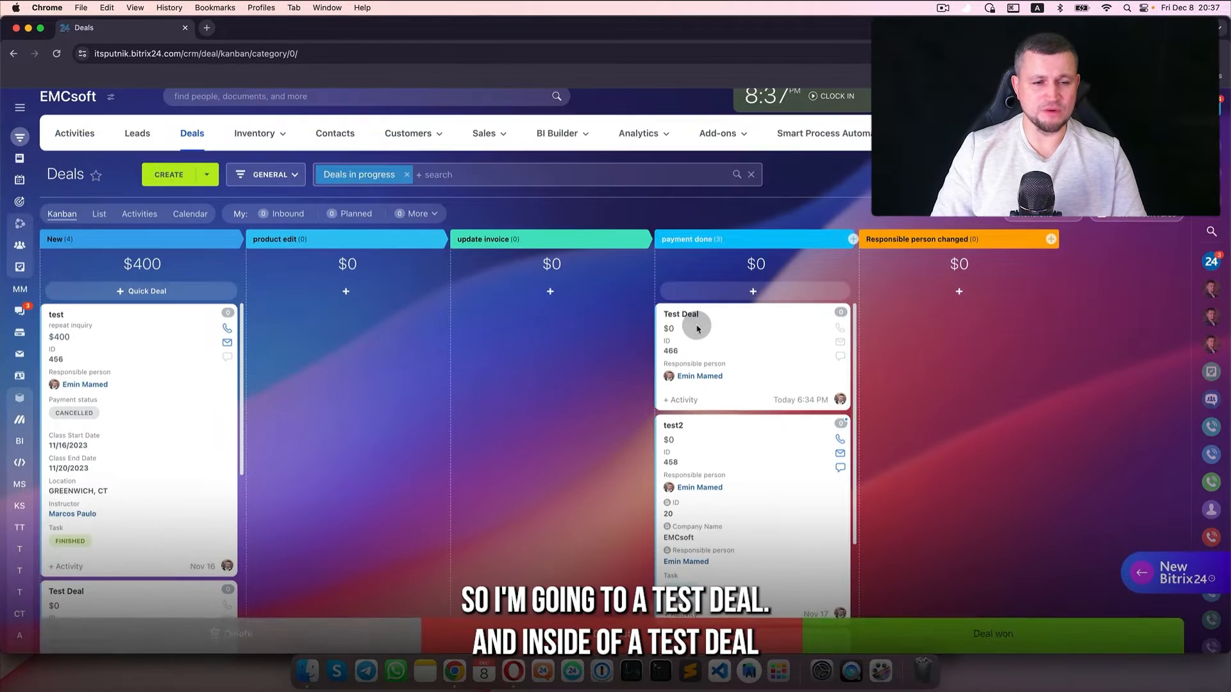
- Delete every product from the "test" deal in the New stage and save the deal
left_click(127, 333)
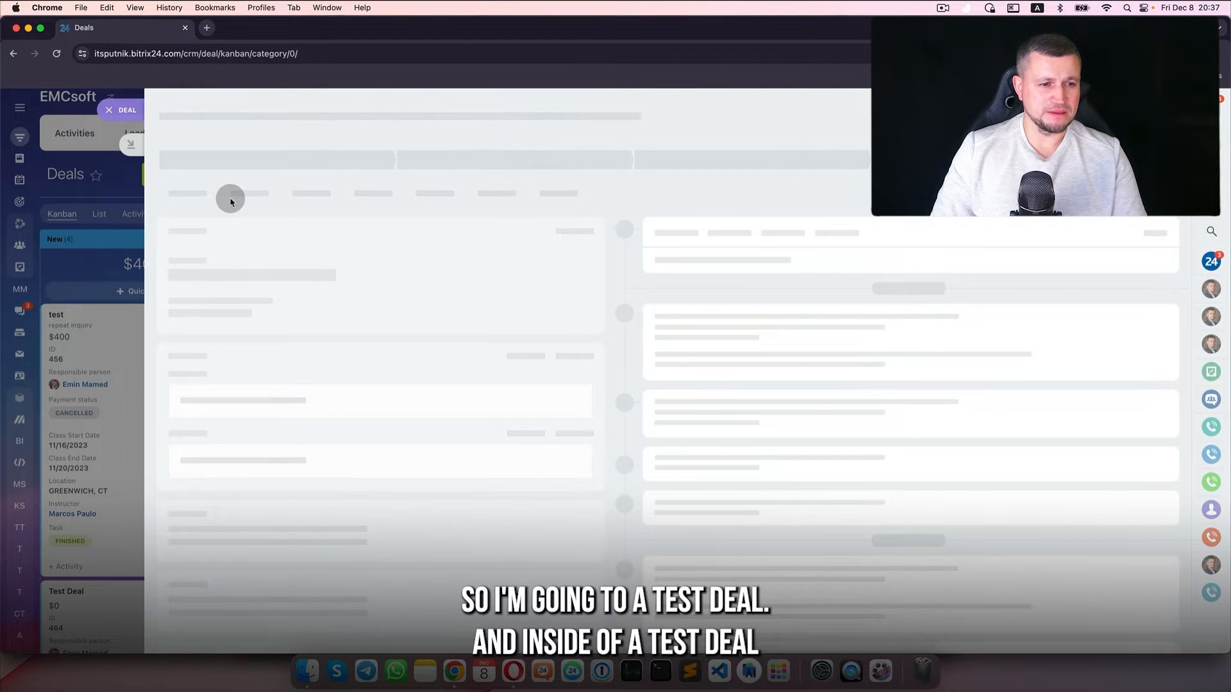
left_click(239, 171)
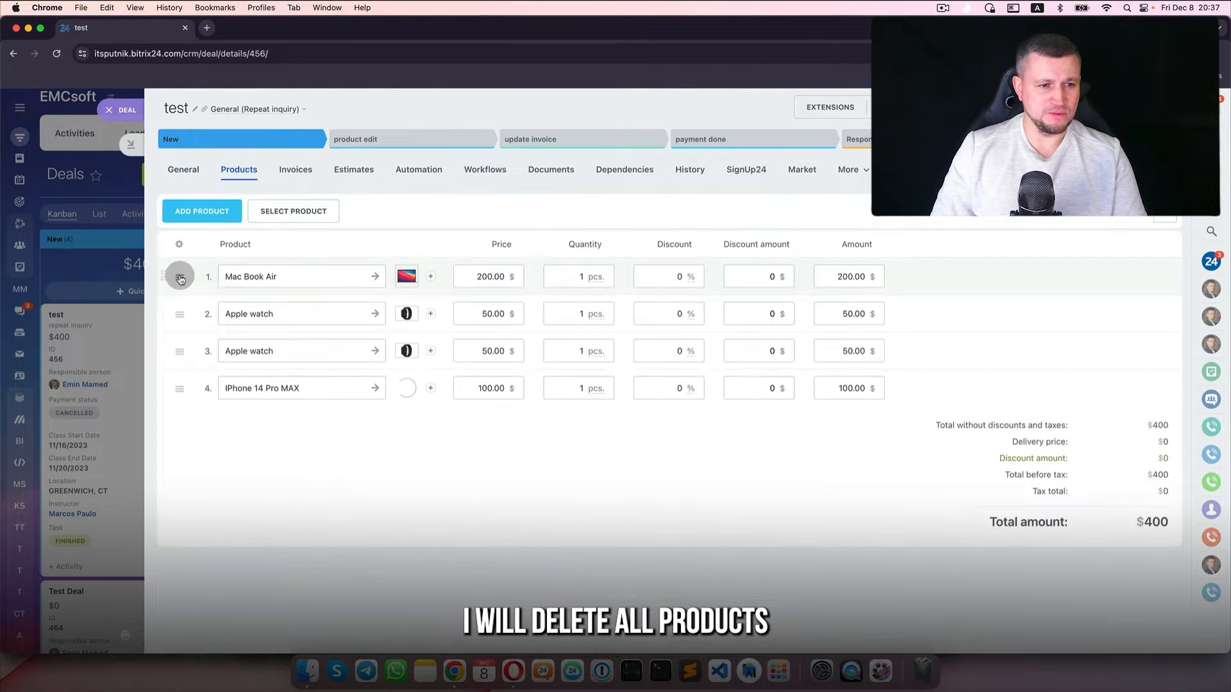
left_click(180, 277)
left_click(192, 321)
left_click(180, 277)
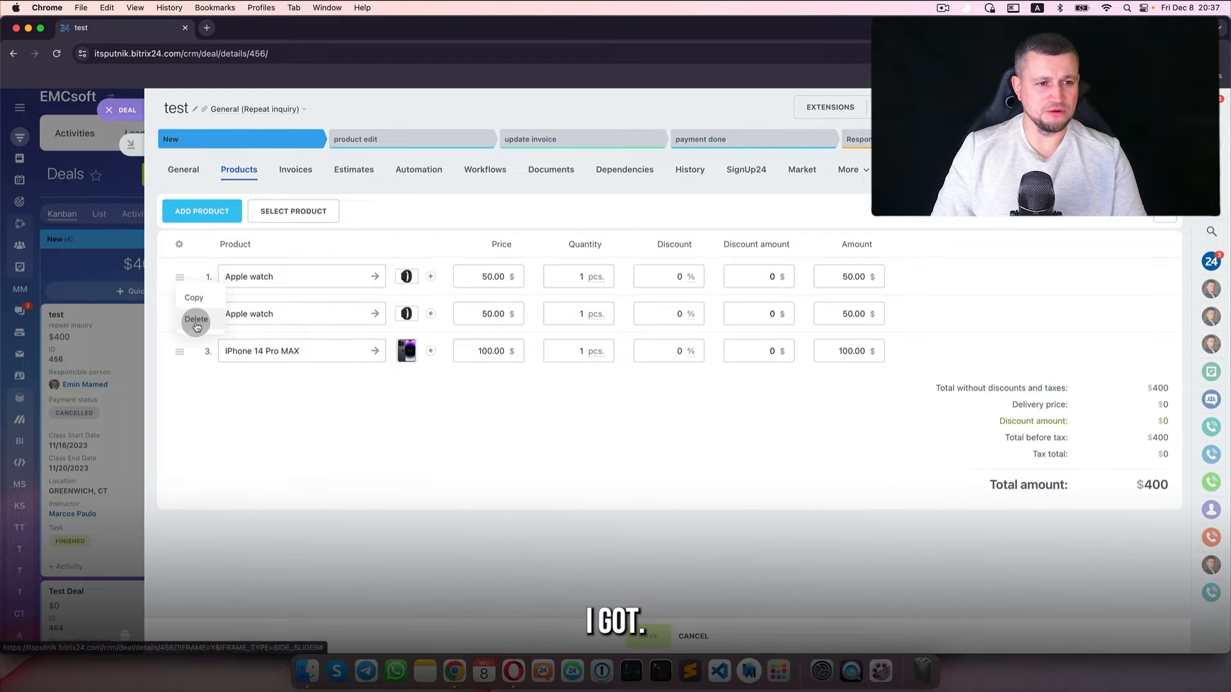
left_click(197, 320)
left_click(179, 277)
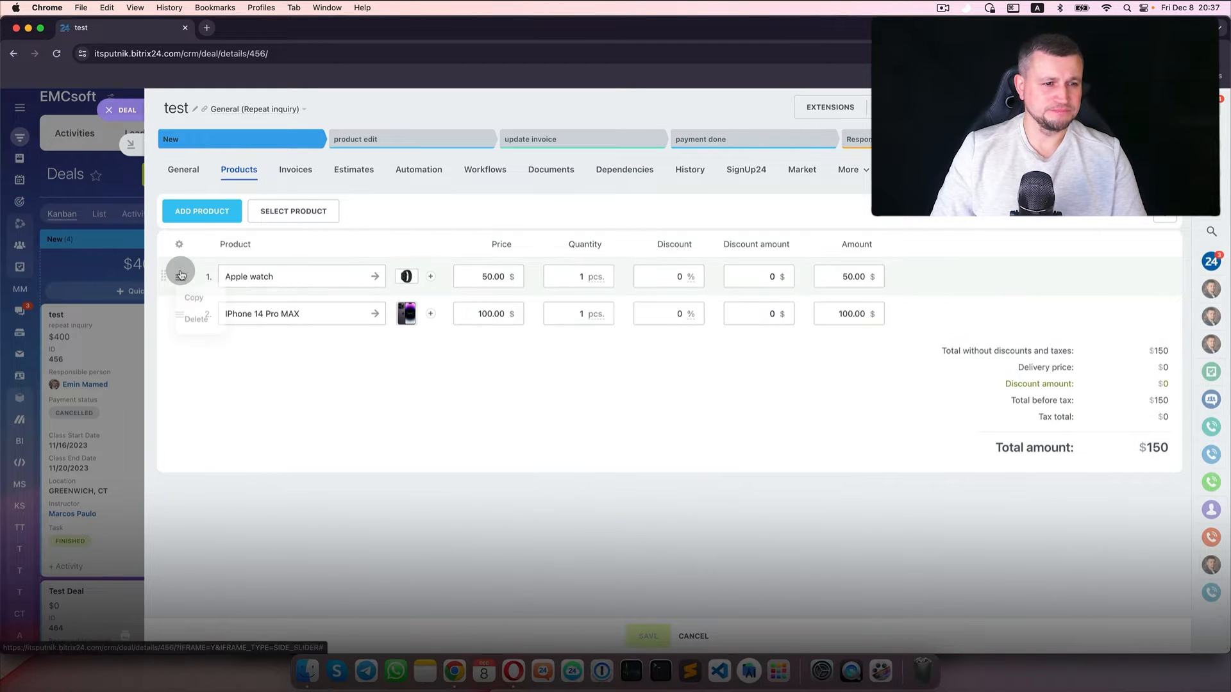
left_click(196, 319)
left_click(180, 277)
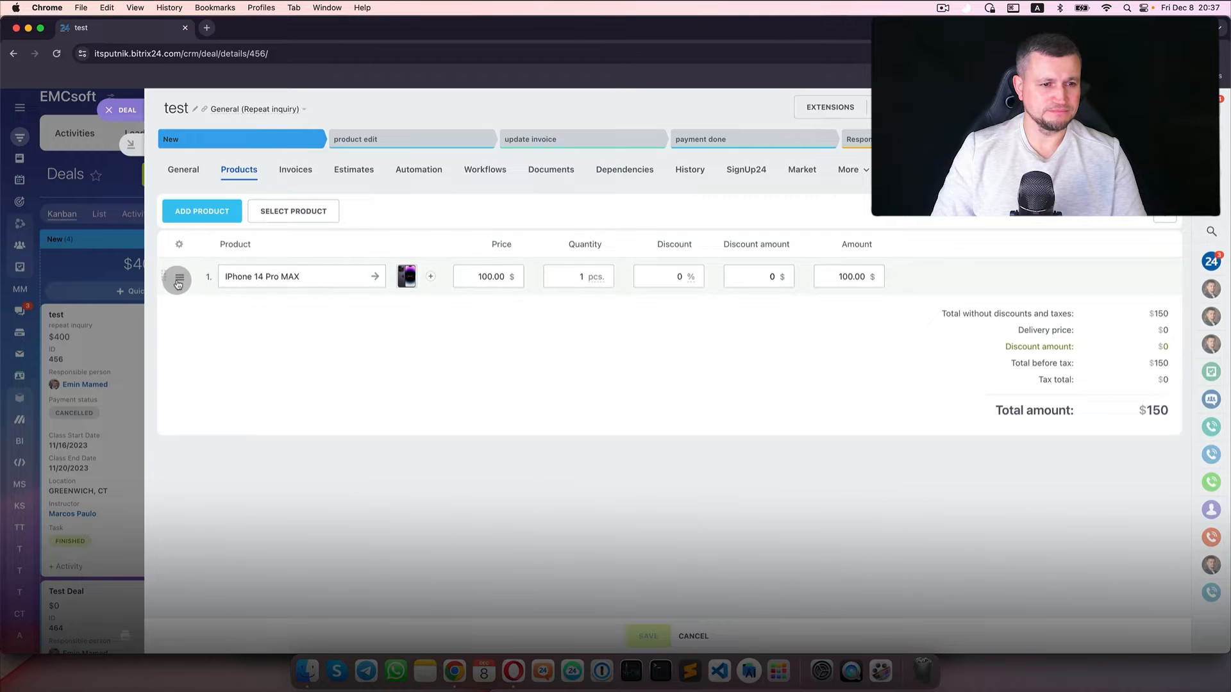
left_click(207, 320)
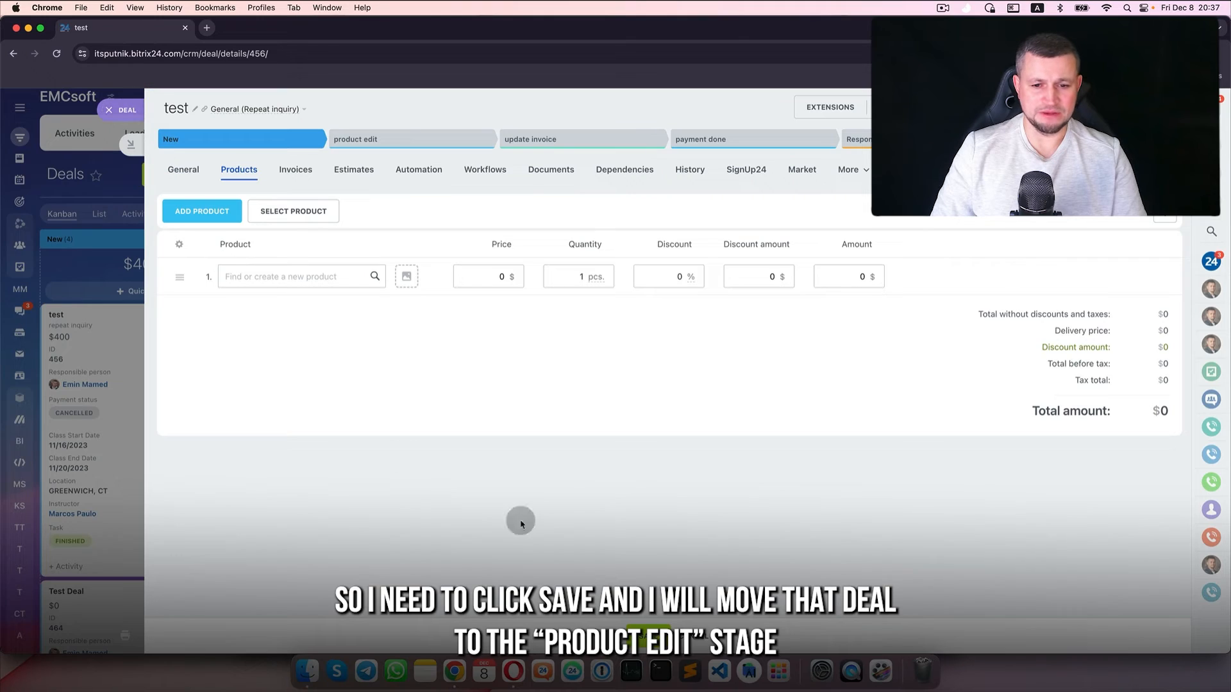
left_click(651, 631)
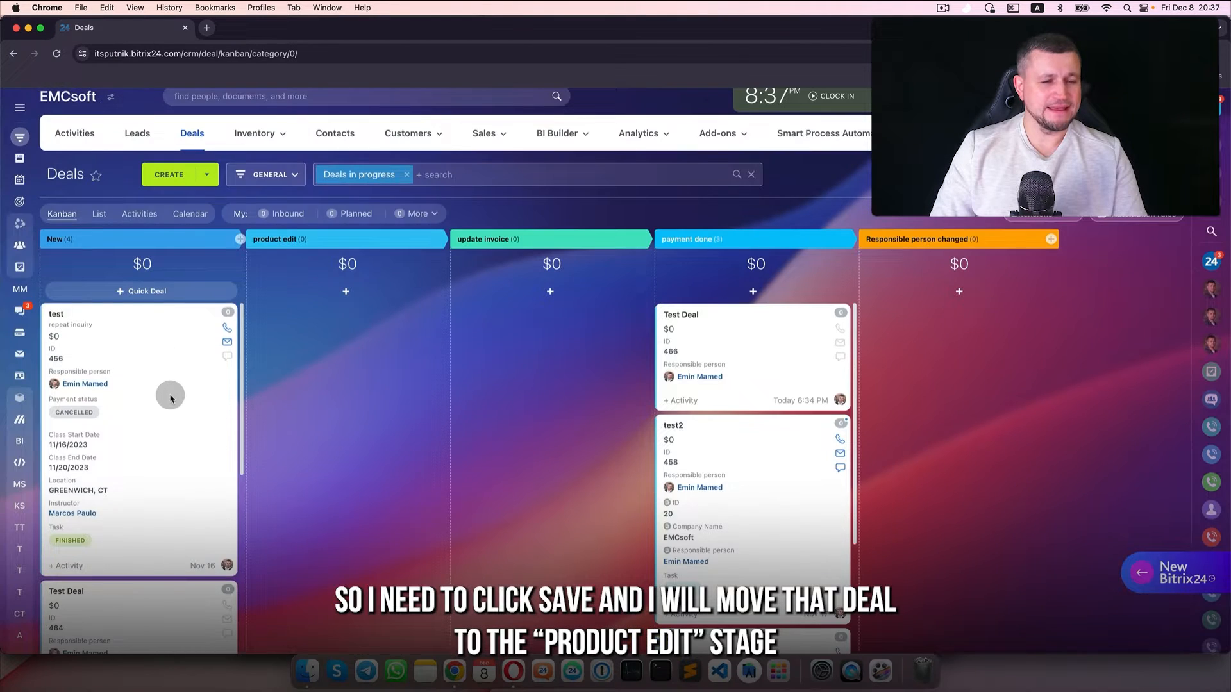
- Move the "test" deal from New to the product edit stage and open its product list
left_click_drag(172, 395, 316, 351)
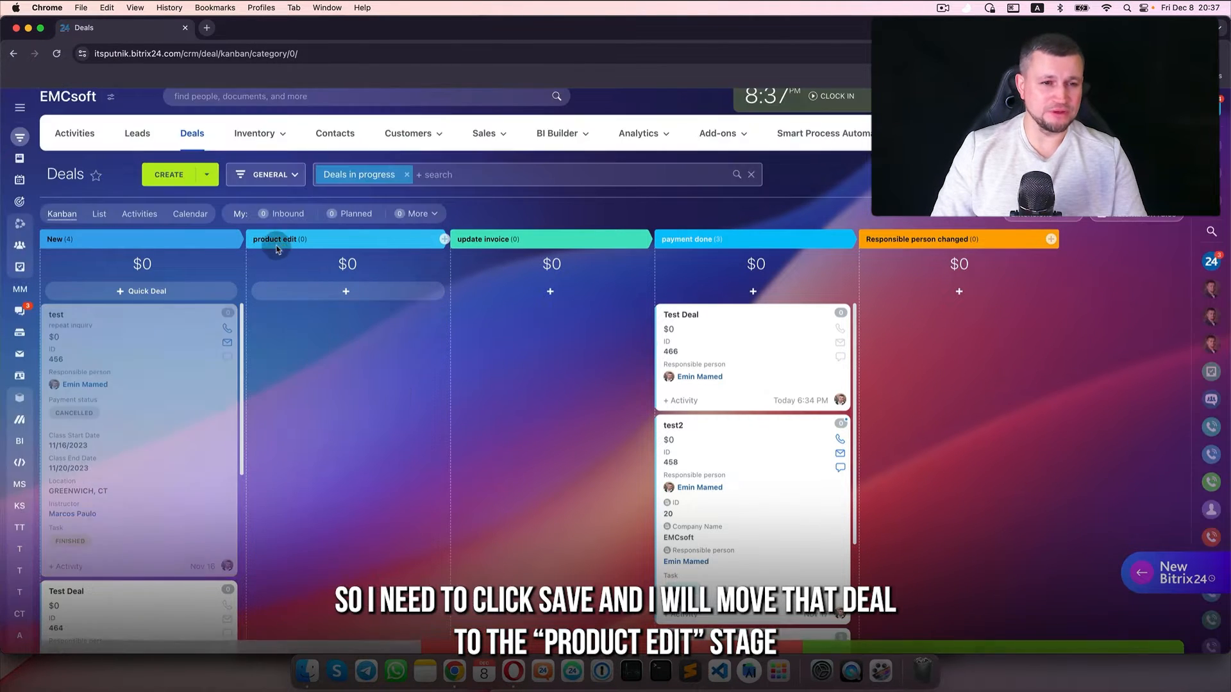
left_click(266, 312)
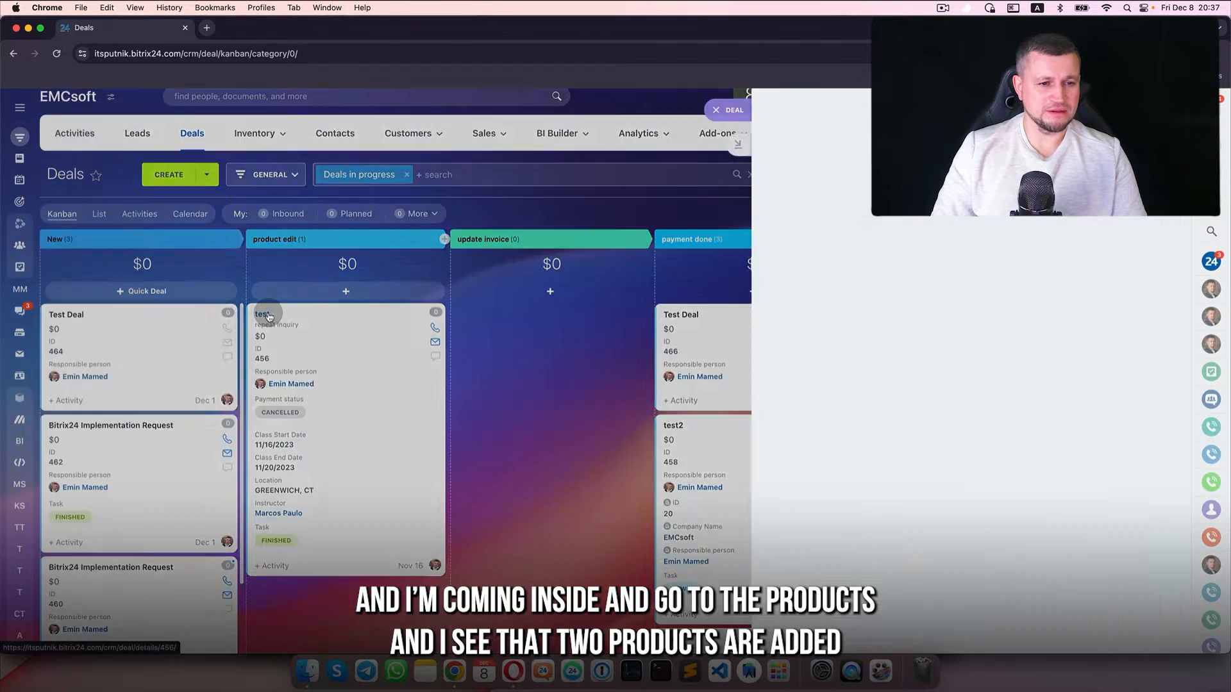
left_click(248, 172)
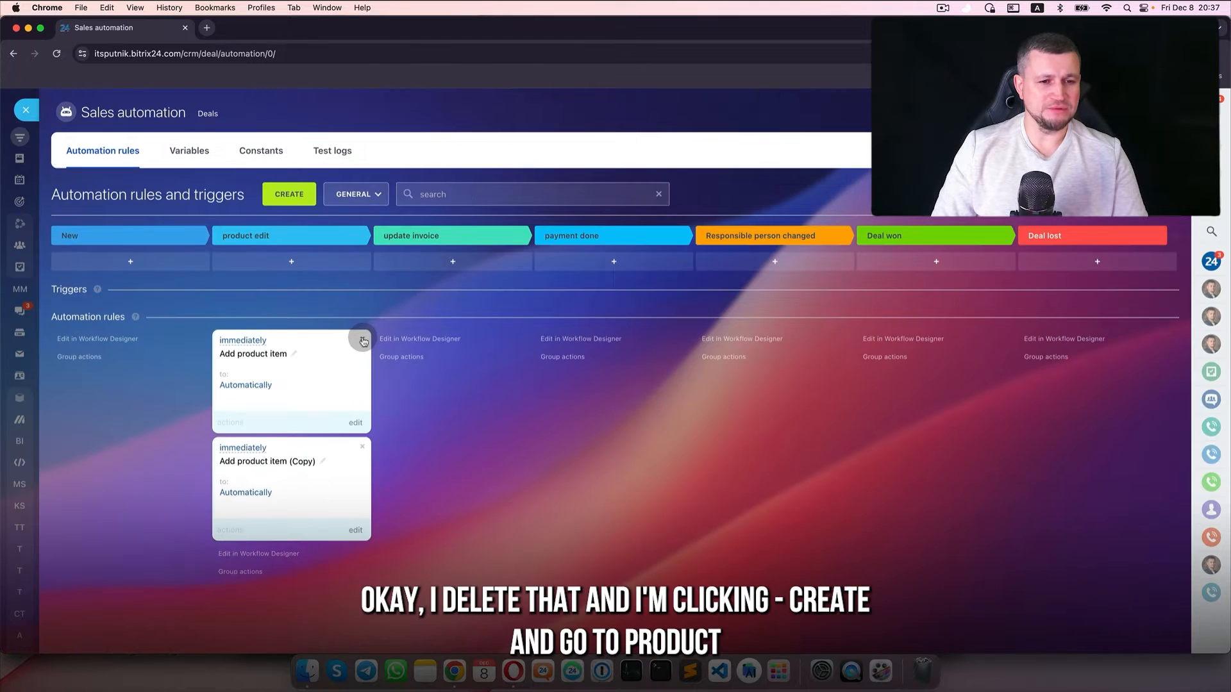
- Delete both Add product item rules from the product edit stage and add a Delete products rule to the New stage
left_click(363, 332)
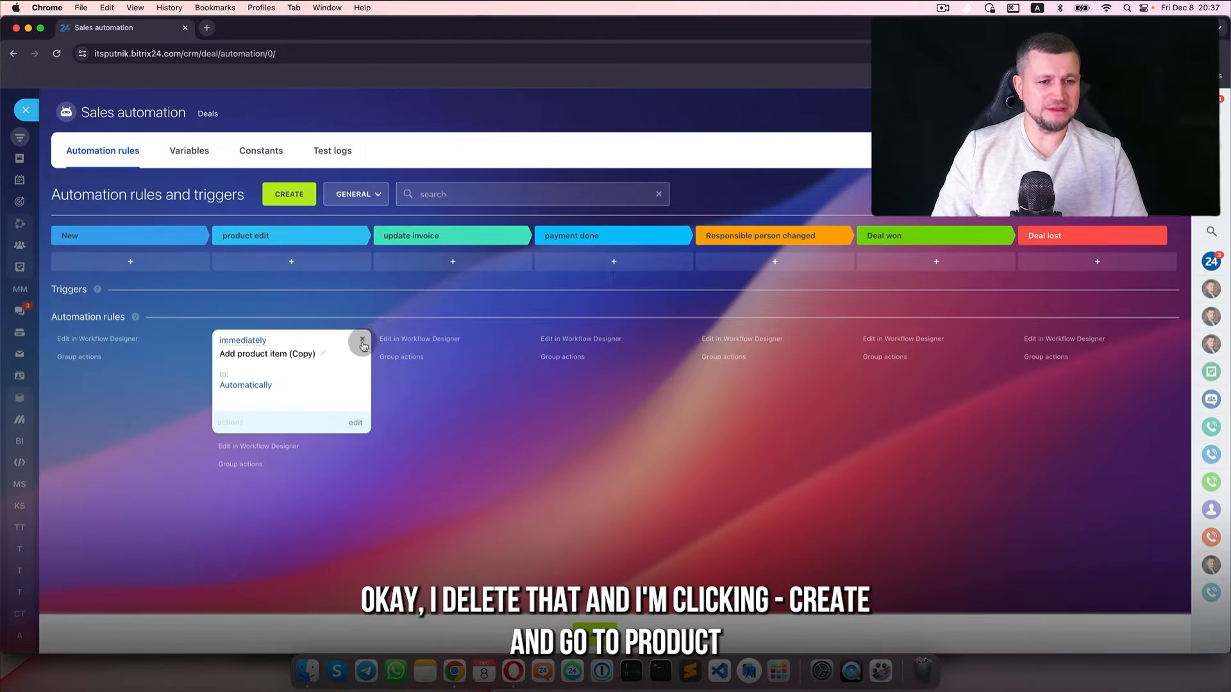
left_click(363, 332)
left_click(287, 194)
scroll(489, 453, "down", 3)
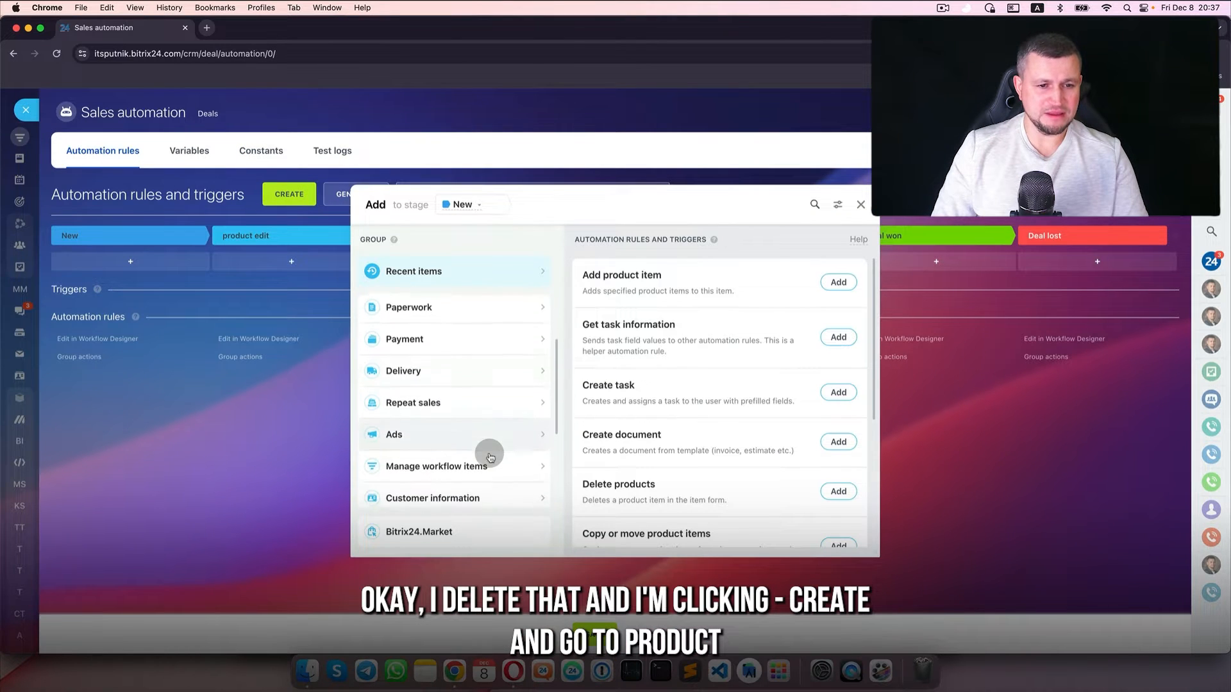
scroll(489, 456, "down", 2)
left_click(489, 460)
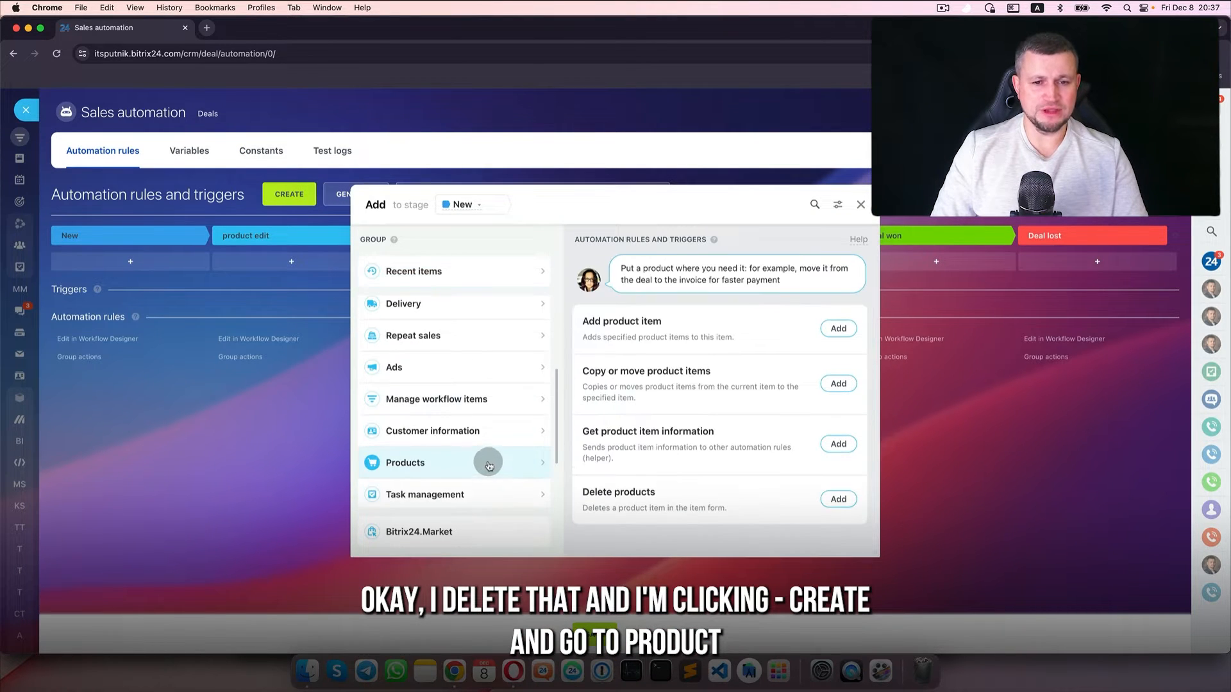
left_click_drag(720, 209, 553, 184)
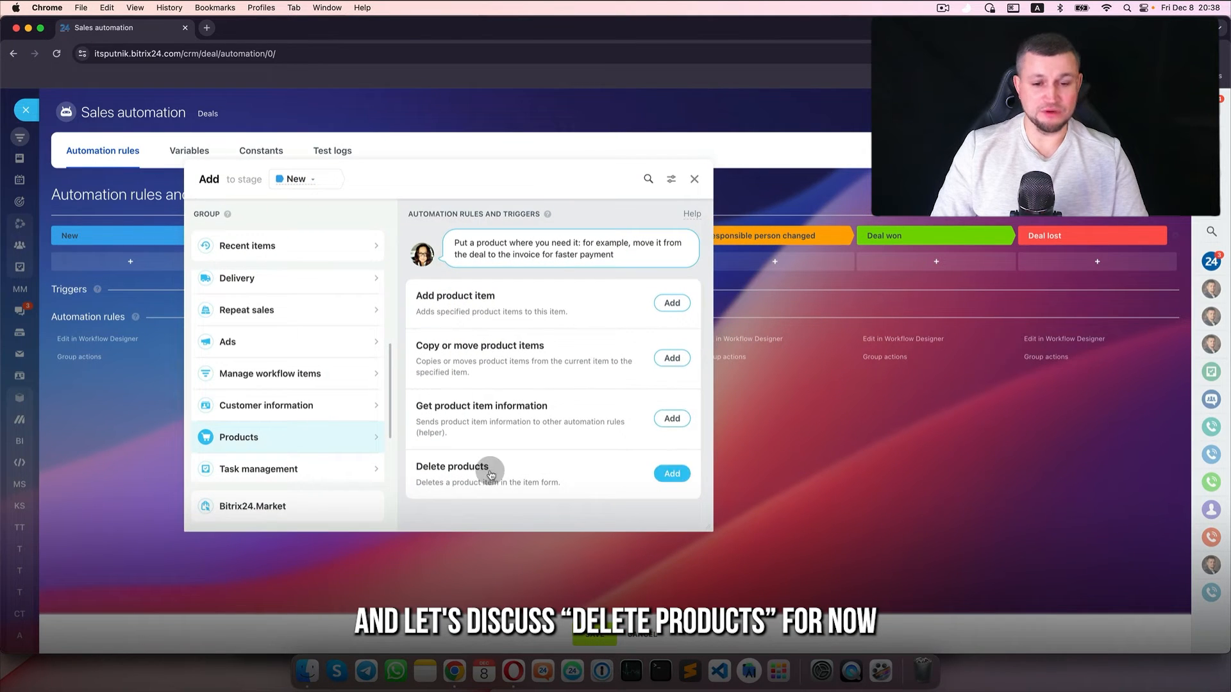
left_click(671, 472)
- Save the Delete products rule, move it to the product edit stage and save the automation rules
left_click_drag(581, 286, 459, 286)
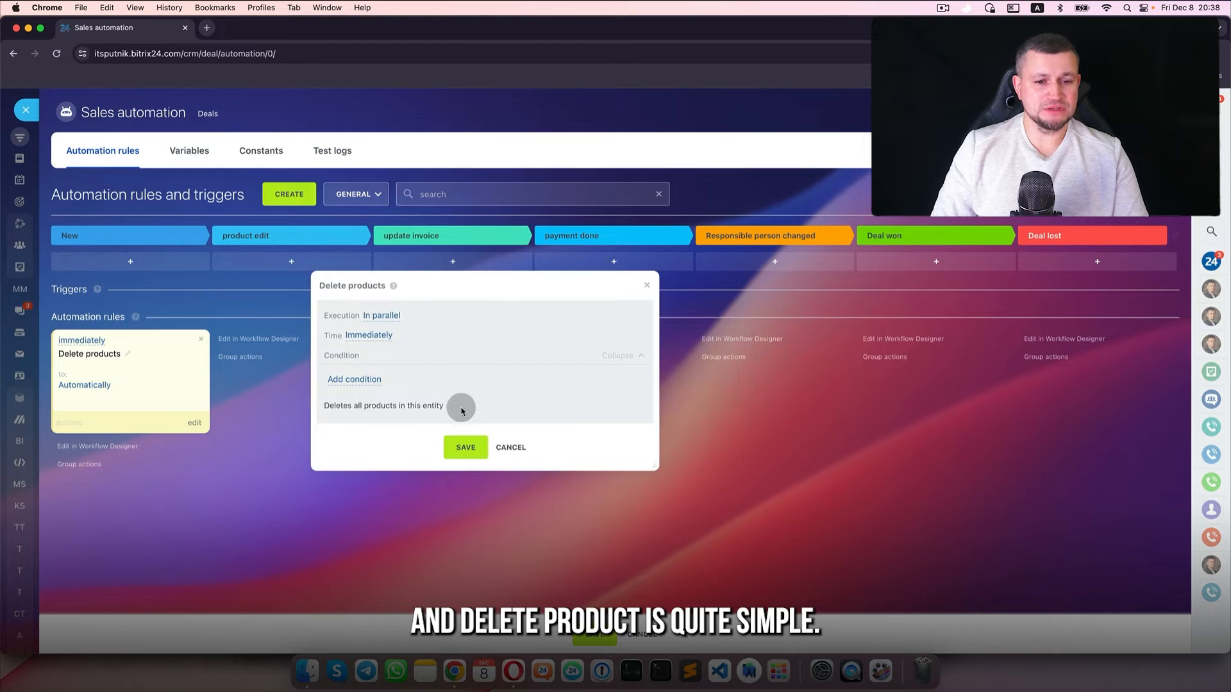
left_click(475, 442)
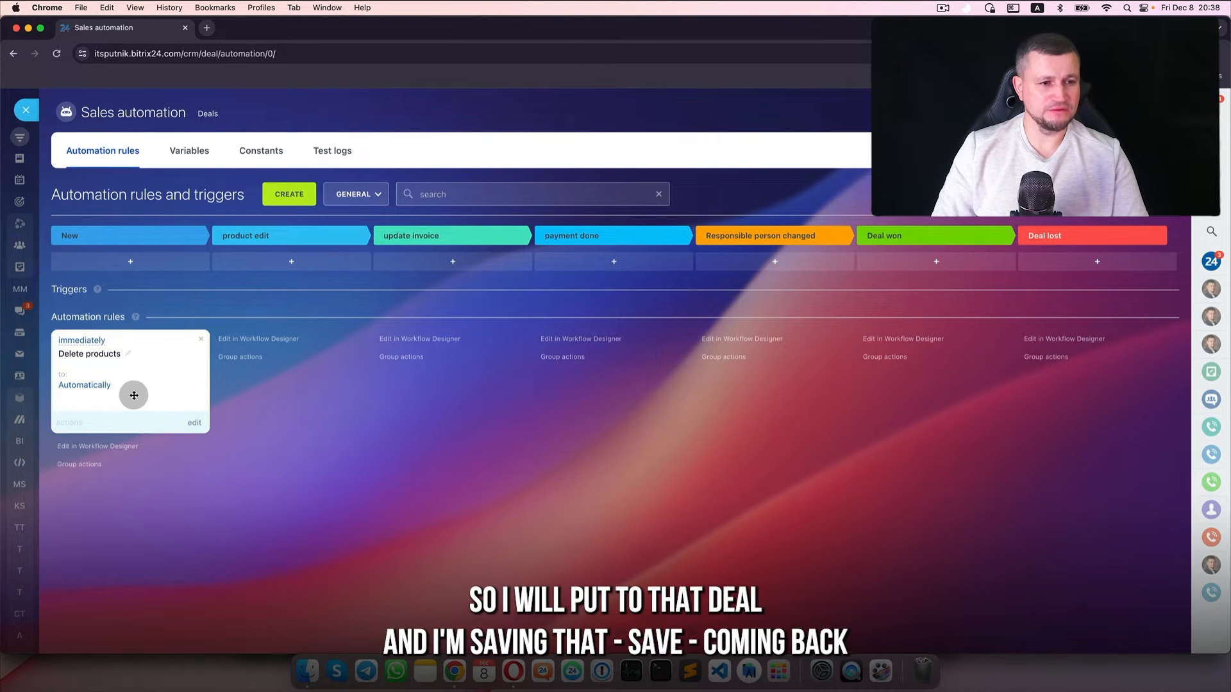
left_click_drag(129, 392, 258, 385)
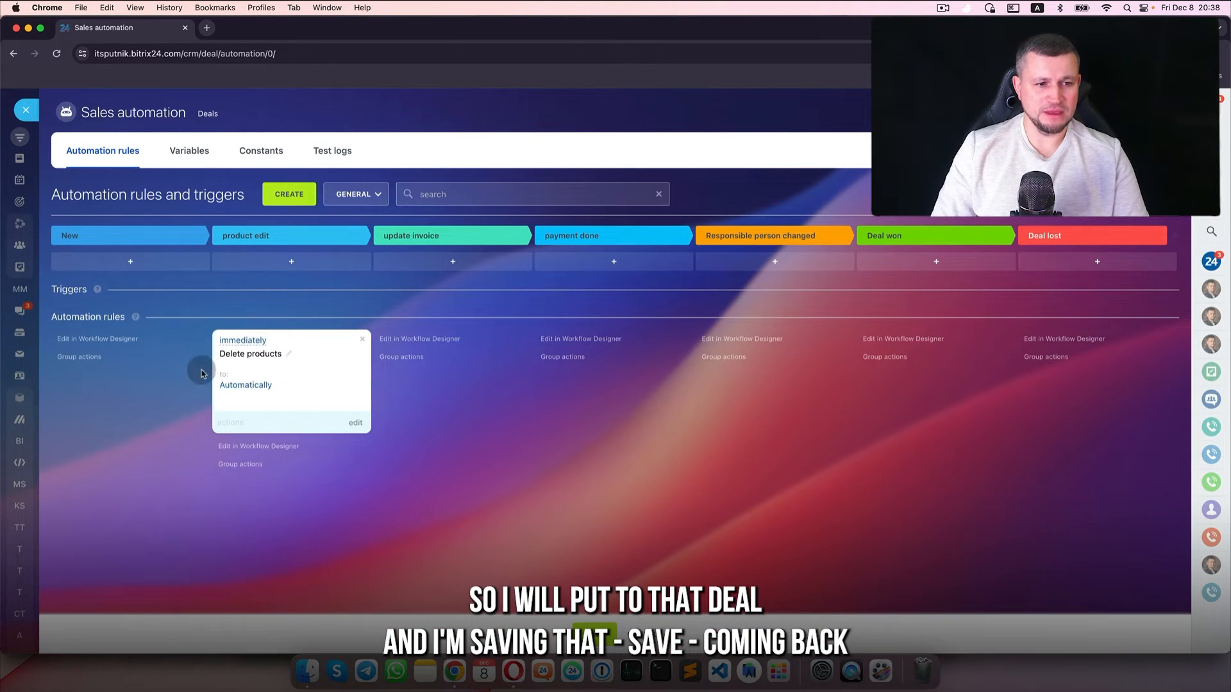
left_click(595, 632)
key("Escape")
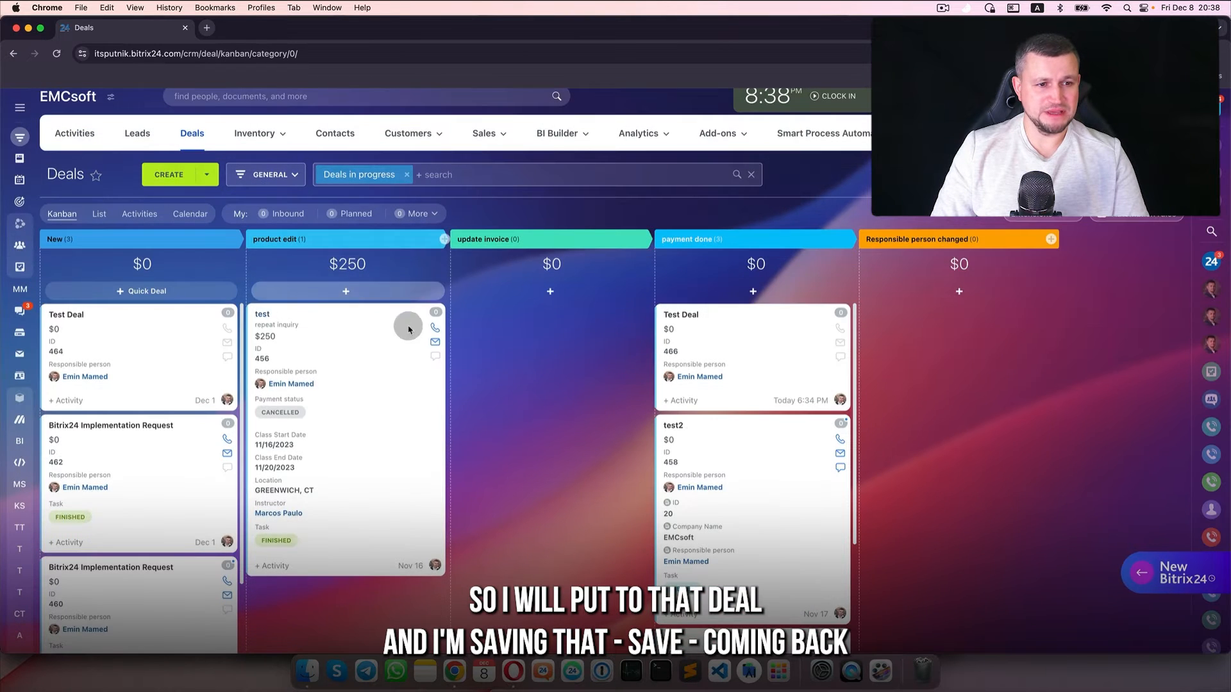
- Move the "test" deal back to the New stage and check its product list
left_click_drag(409, 340, 154, 327)
left_click(66, 317)
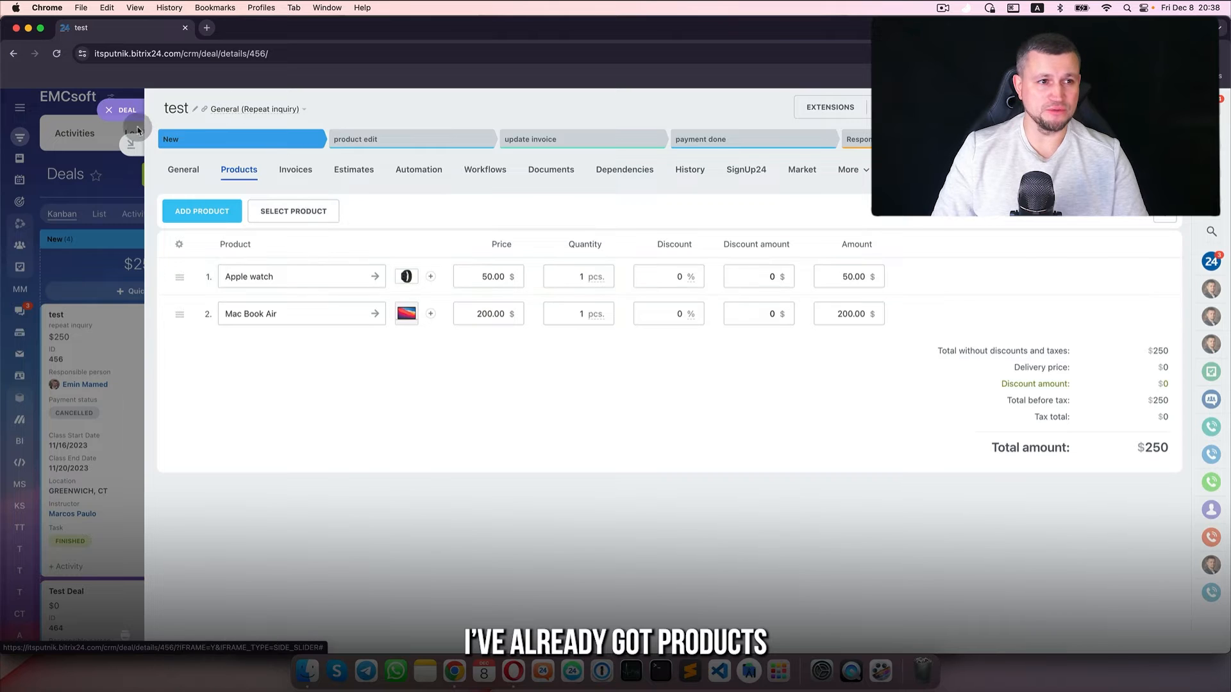
left_click(128, 195)
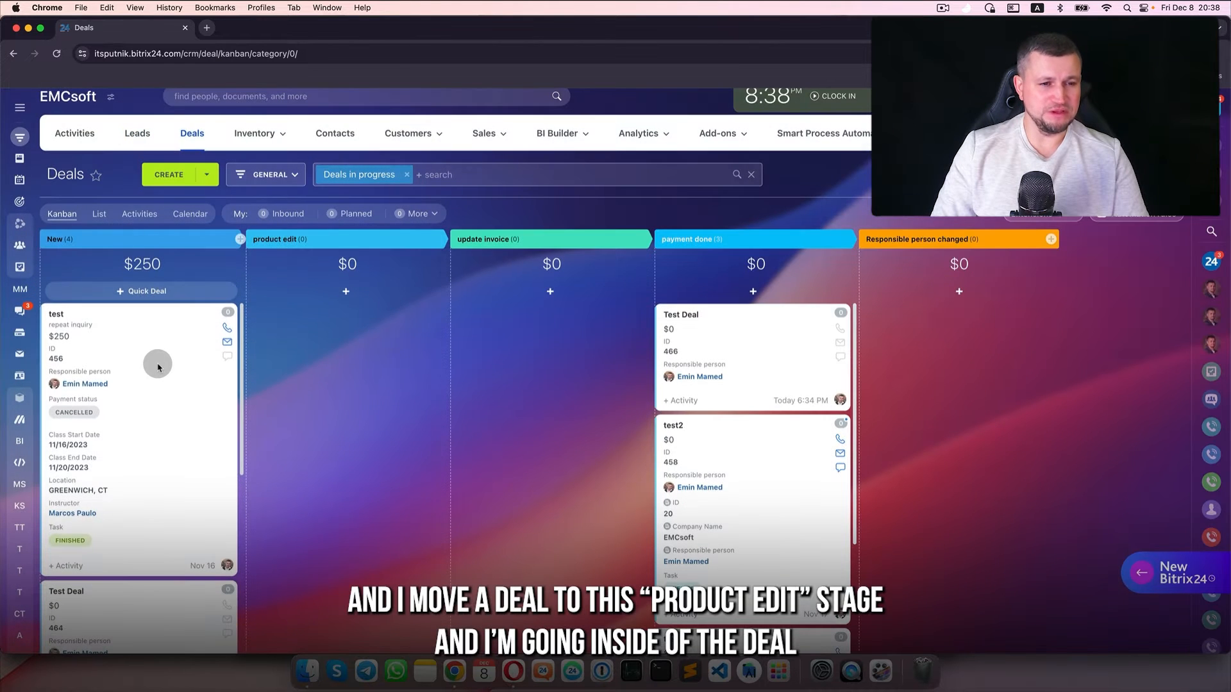
- Move the "test" deal into the product edit stage again and open its details to test the deletion rule
left_click_drag(156, 360, 303, 345)
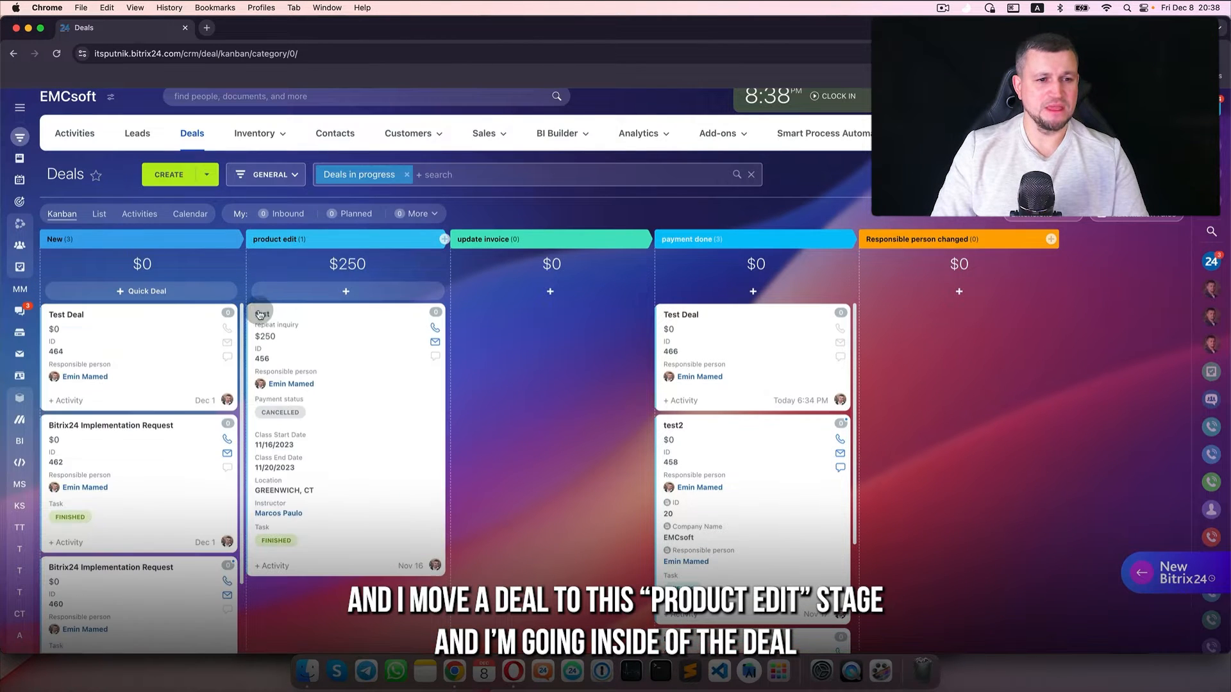
left_click(263, 314)
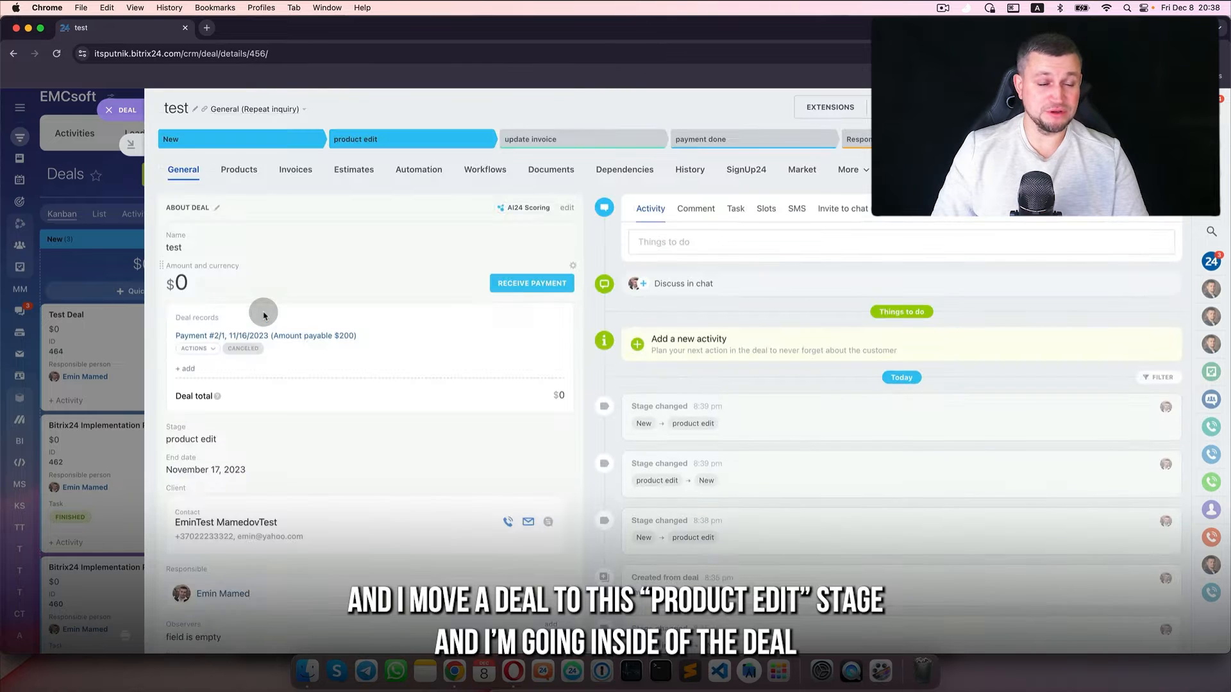
- Check the product list of the "test" deal
left_click(235, 169)
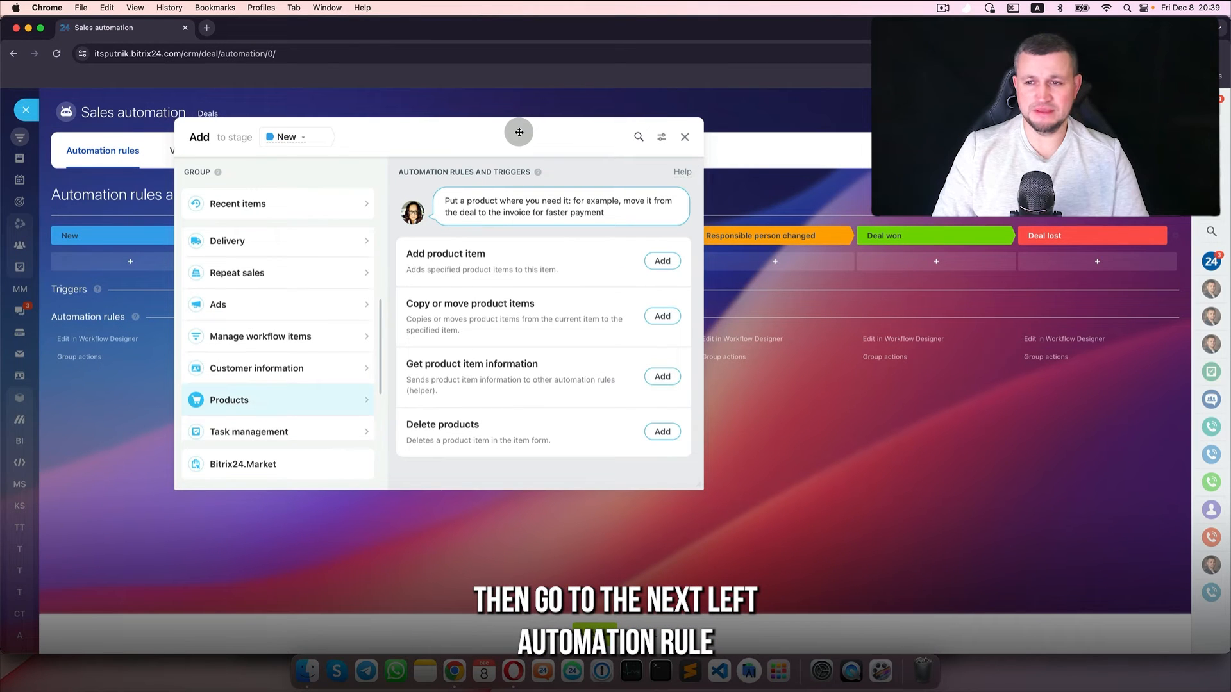
- Add a Get product item information rule to the New stage and browse the deal values for its product item ID
left_click_drag(518, 132, 419, 136)
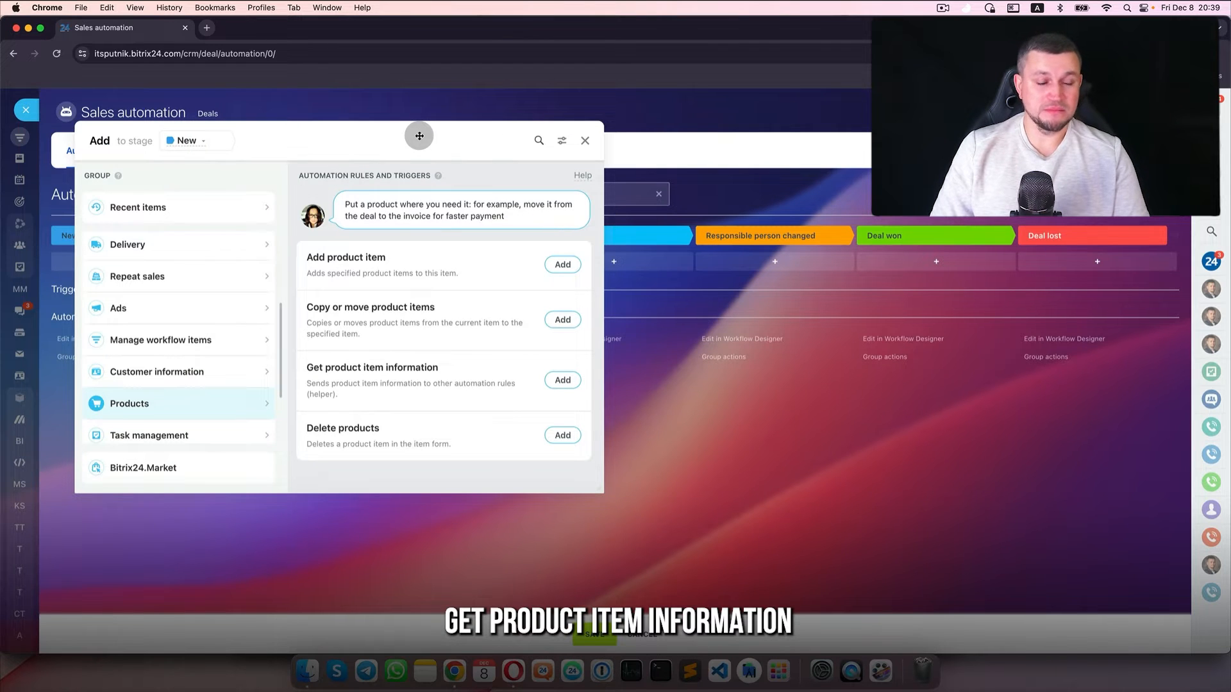
left_click(568, 379)
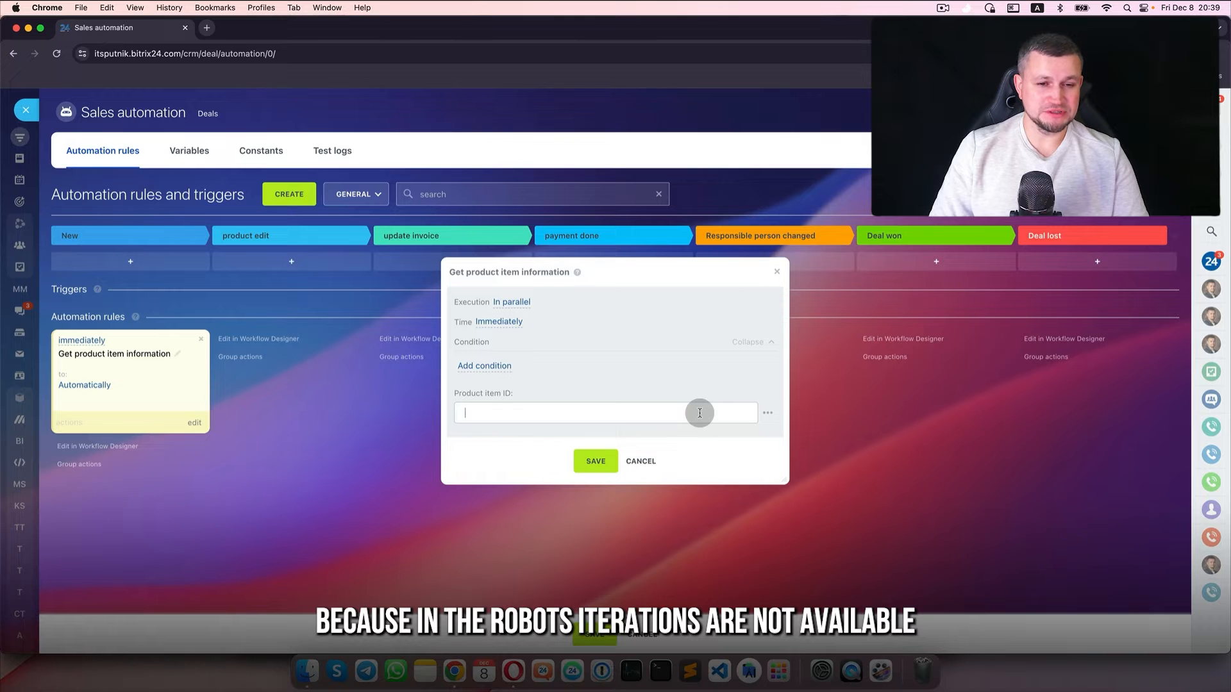
left_click(544, 352)
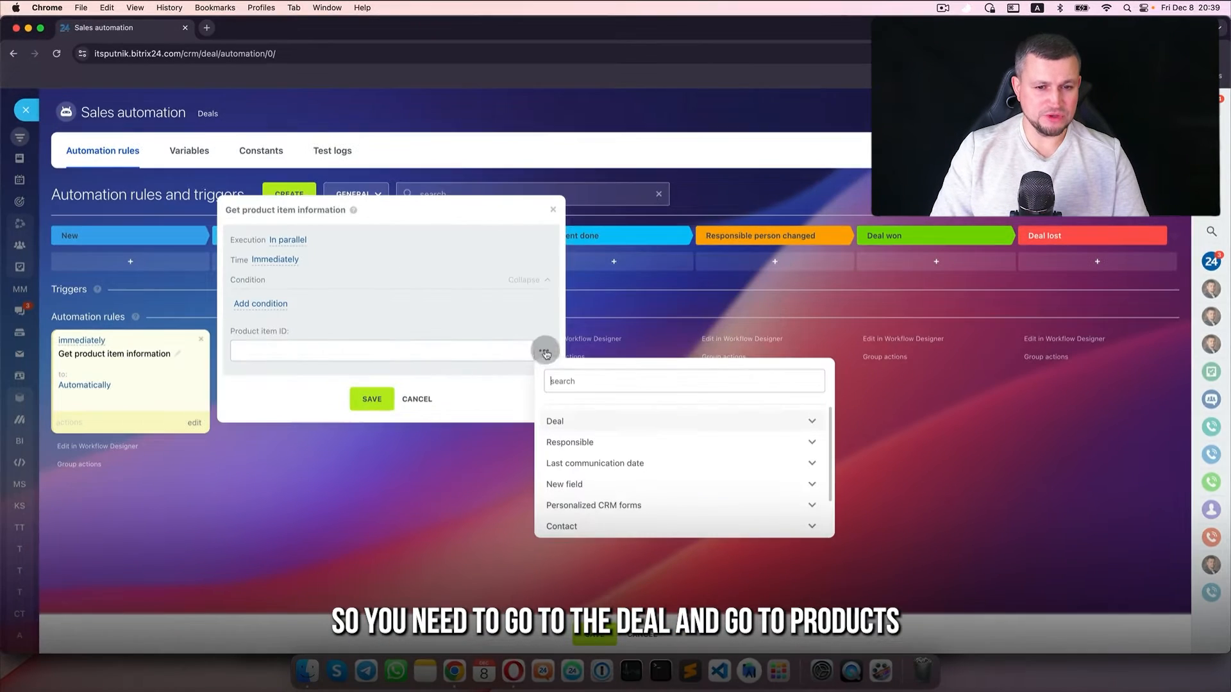
left_click(568, 421)
scroll(577, 462, "down", 10)
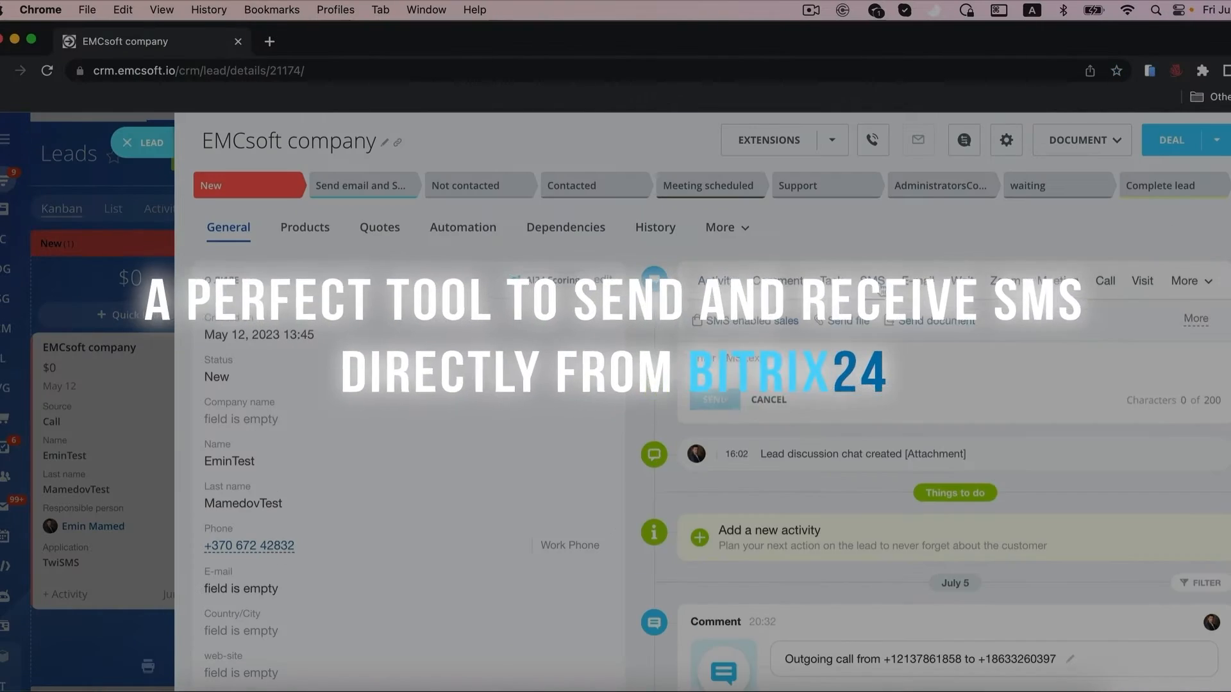
- Send the contact of the EMCsoft company lead an SMS greeting ending with "Waiting in our office"
left_click(872, 280)
type("Hello Emin! Waiting in ")
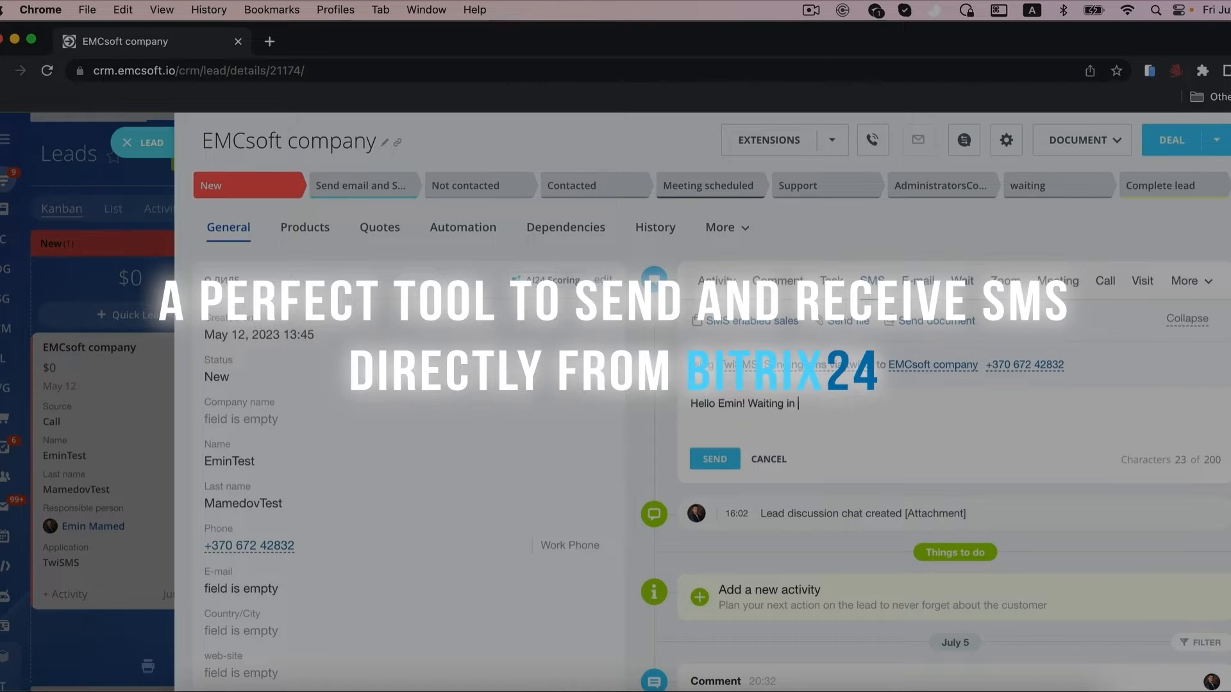
type("our office")
left_click(714, 459)
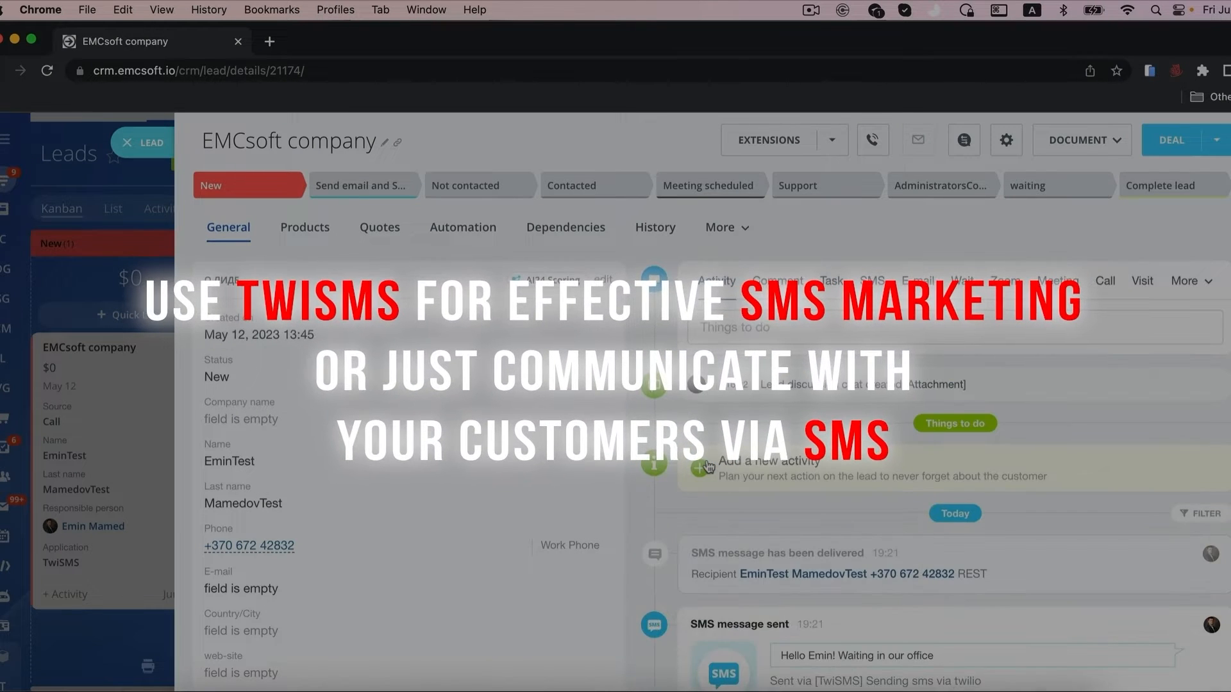
scroll(702, 413, "down", 1)
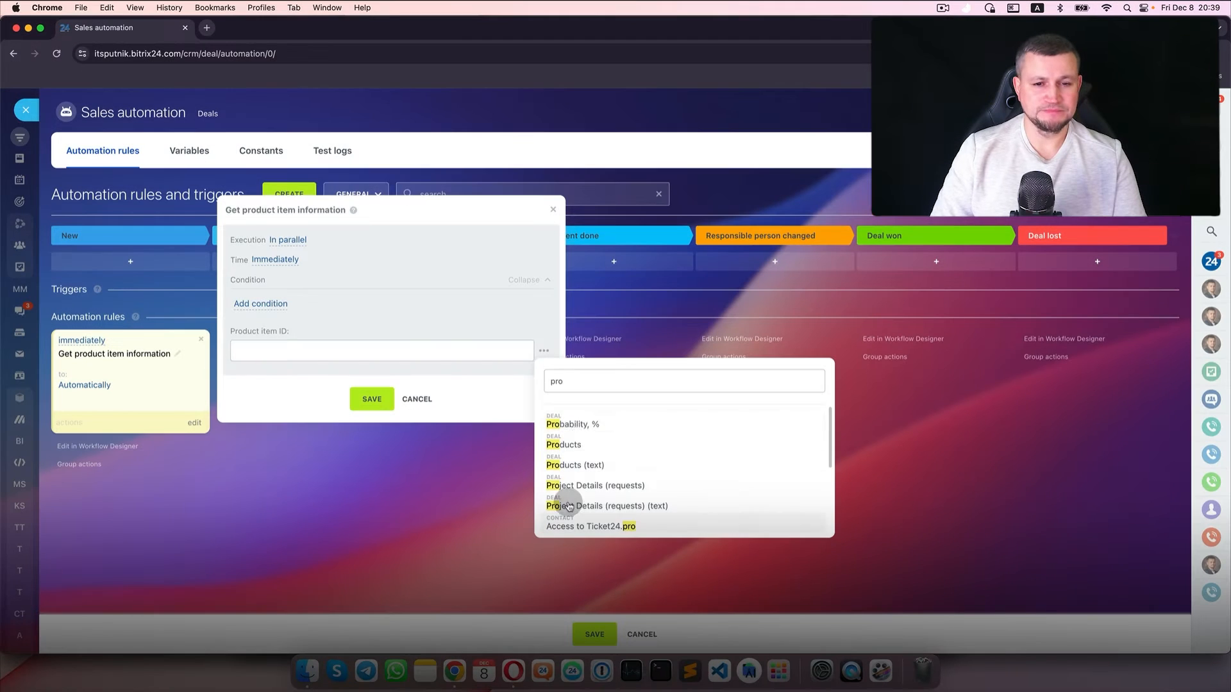
- Use the deal's Products value as the product item ID and move the saved rule to the product edit stage
left_click(569, 503)
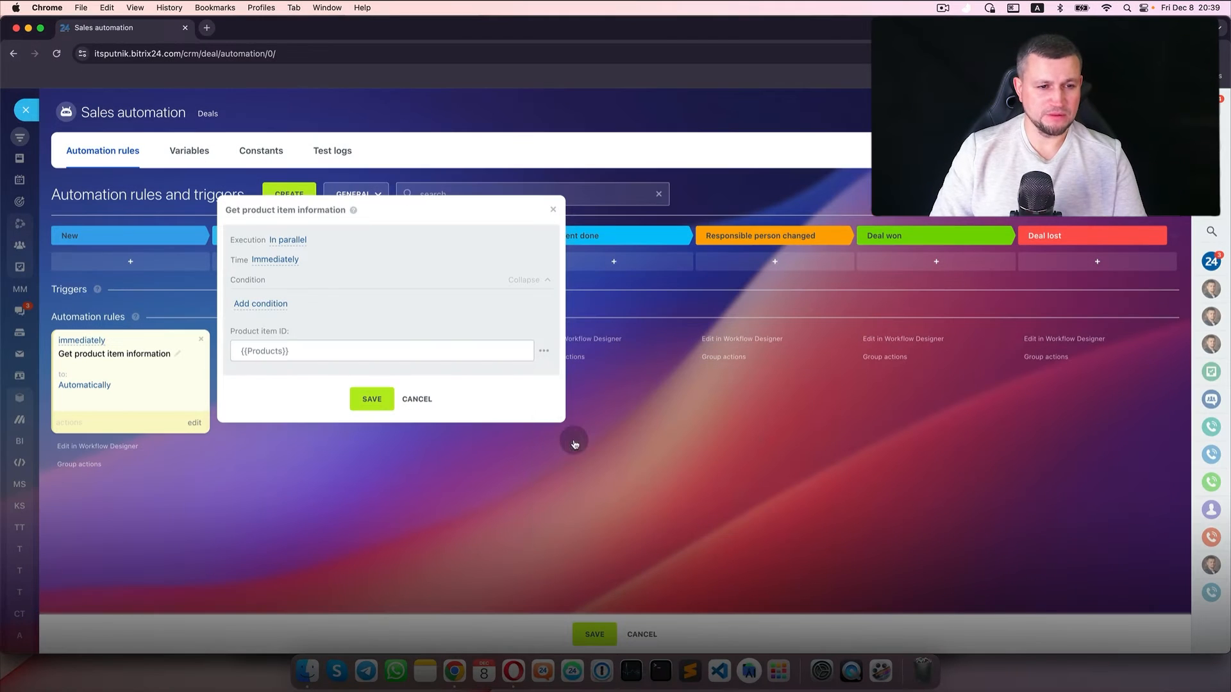
left_click(371, 395)
left_click(207, 446)
left_click_drag(184, 396, 275, 387)
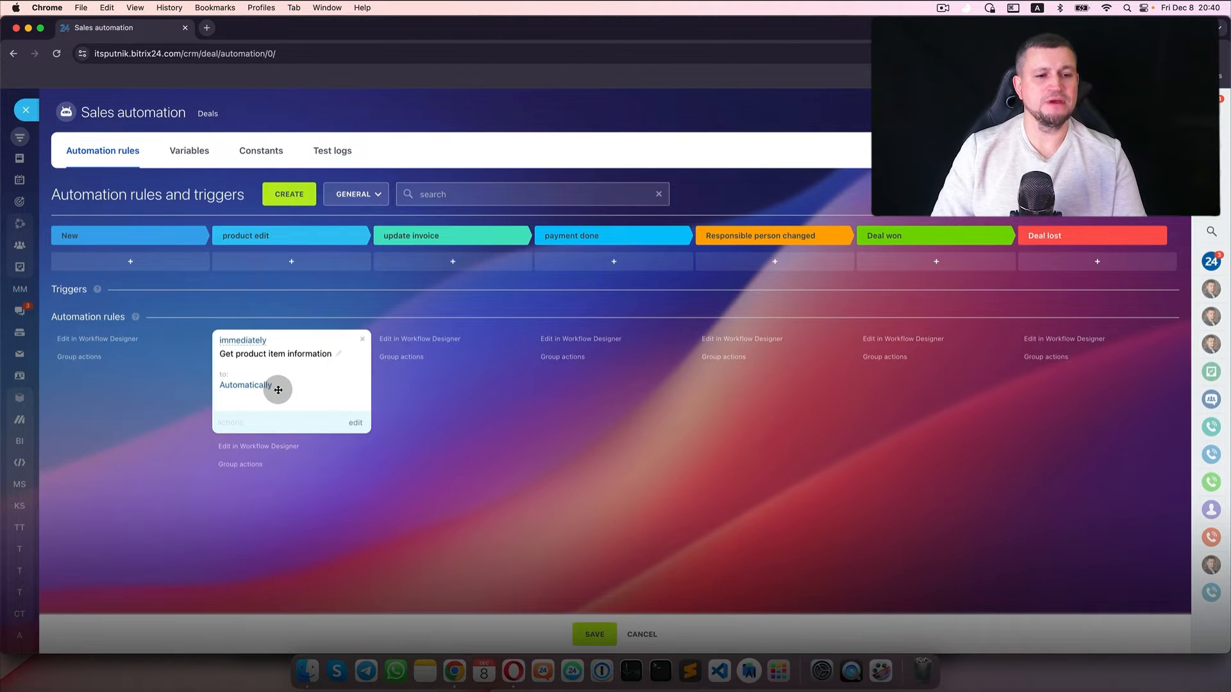
- Add a Create task rule to the New stage with the task name "test"
left_click(280, 194)
scroll(220, 378, "down", 5)
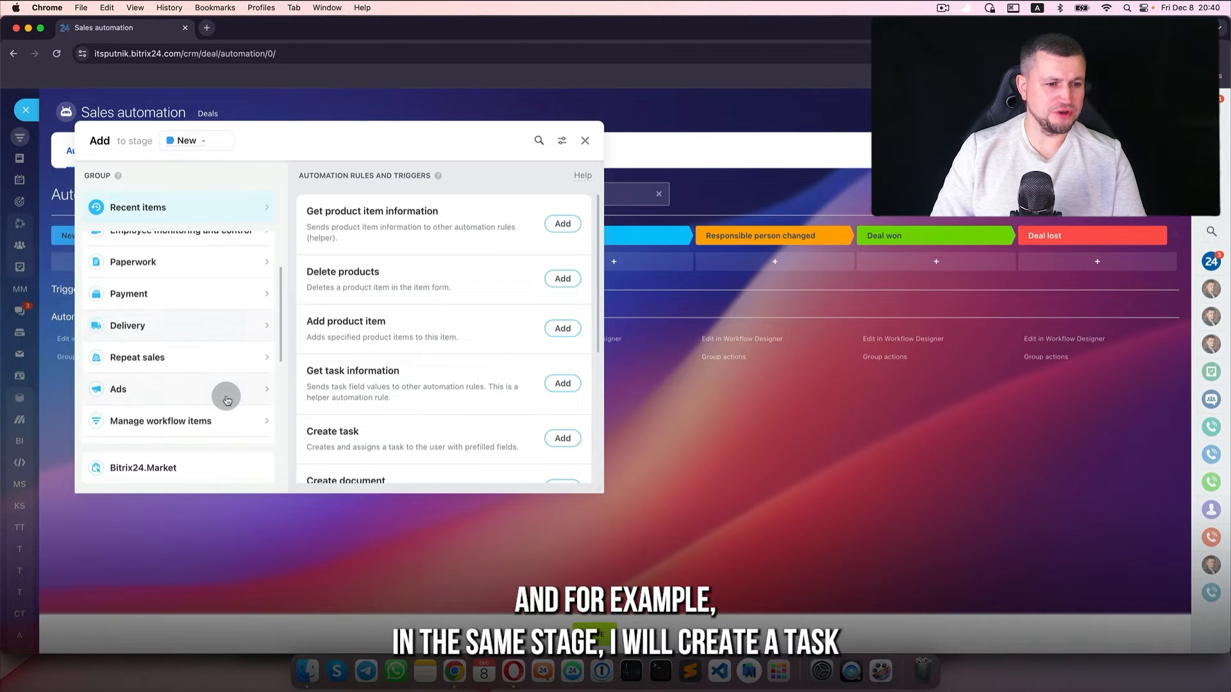
left_click(215, 379)
left_click(562, 250)
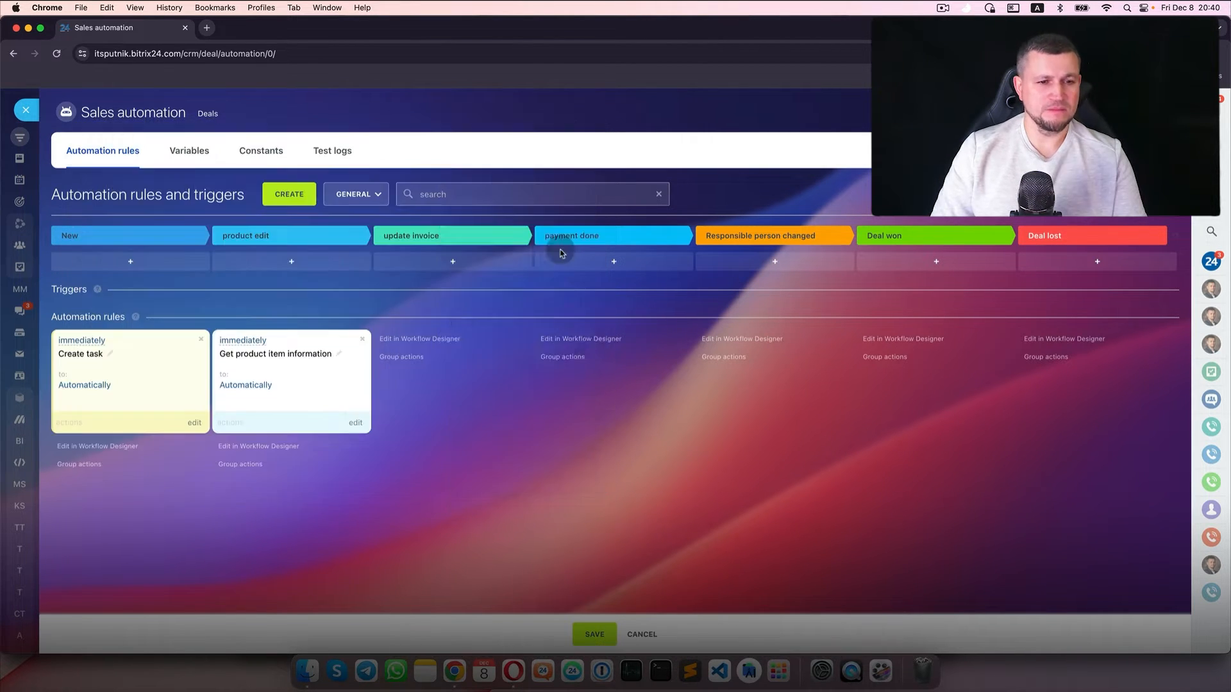
type("test")
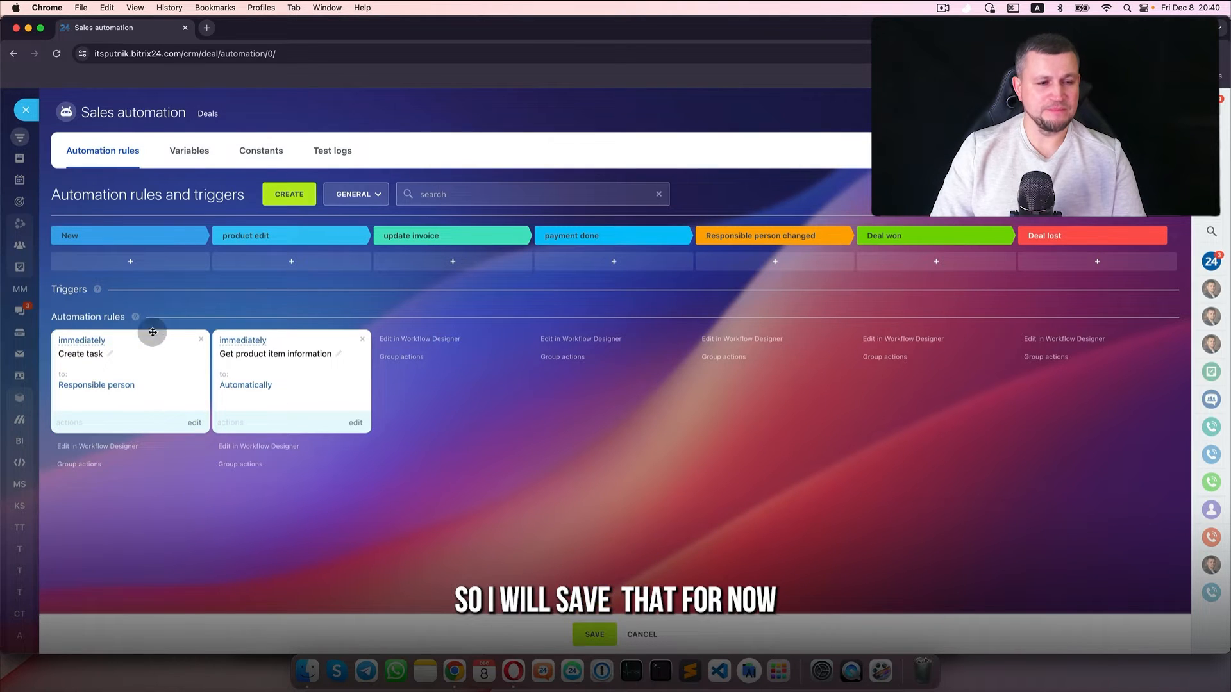
- Examine which value groups the Create task rule offers for its task description while it sits in the New stage
left_click(194, 424)
left_click(768, 338)
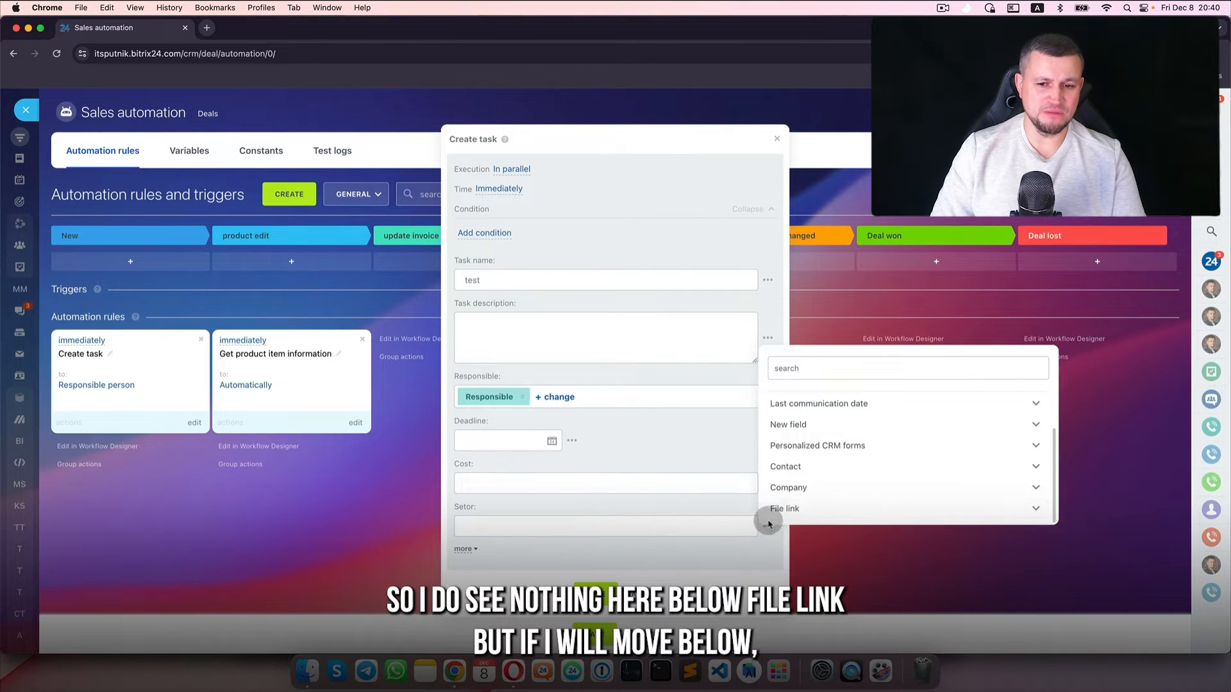
left_click(661, 600)
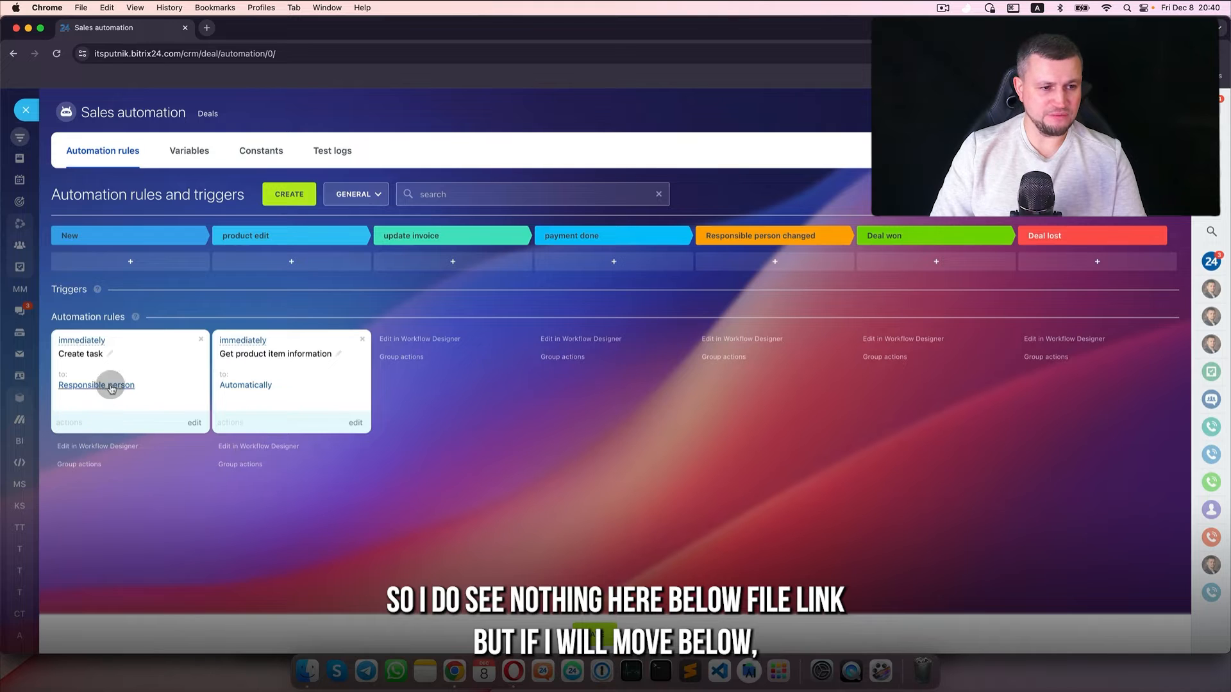
- Move the Create task rule below Get product item information in the product edit stage and insert that rule's Product name into the task description
left_click_drag(111, 388, 260, 456)
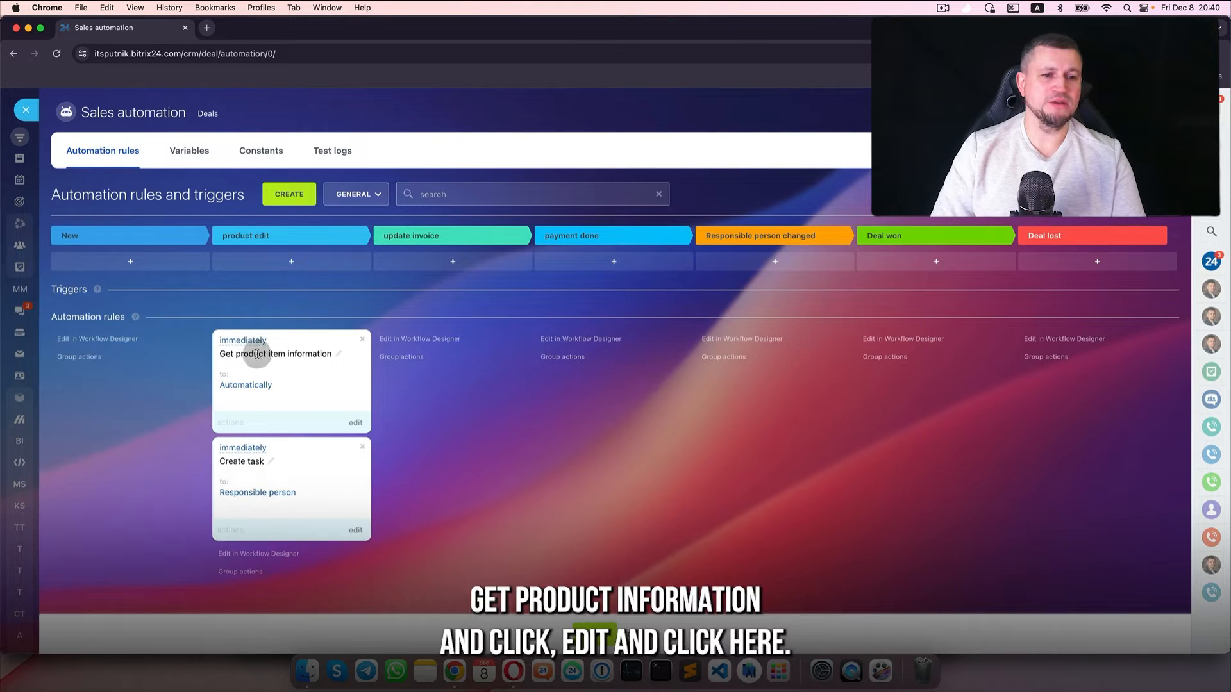
left_click(357, 531)
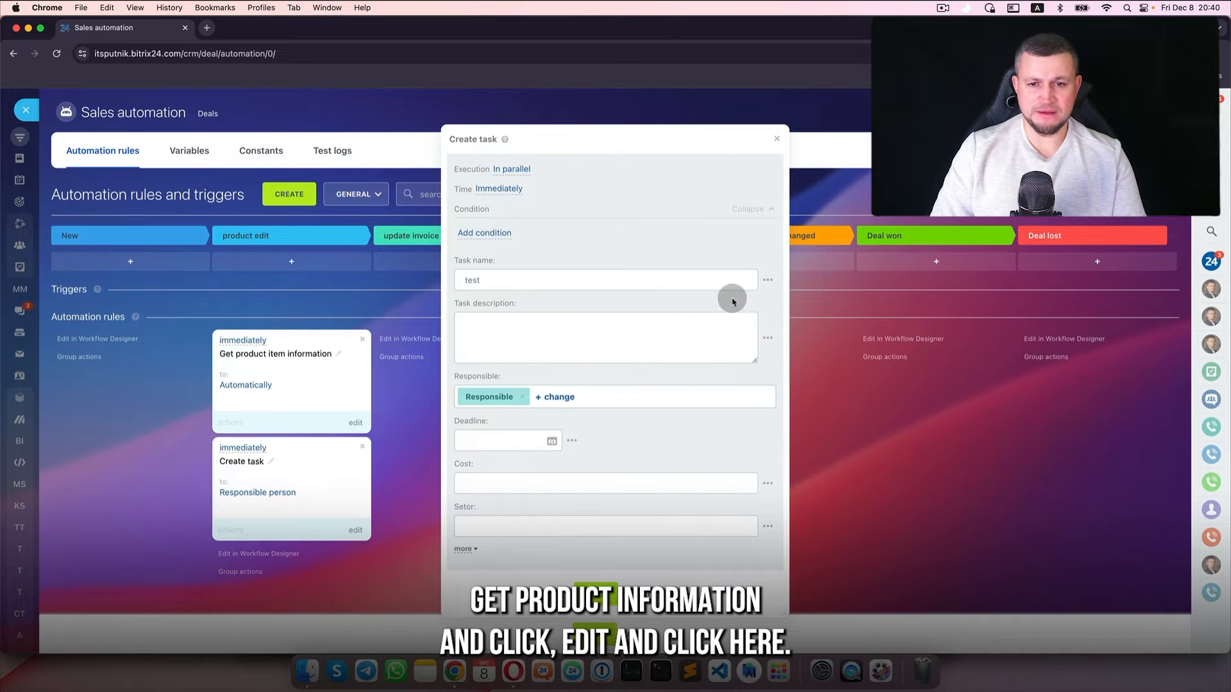
left_click(768, 338)
scroll(808, 487, "down", 3)
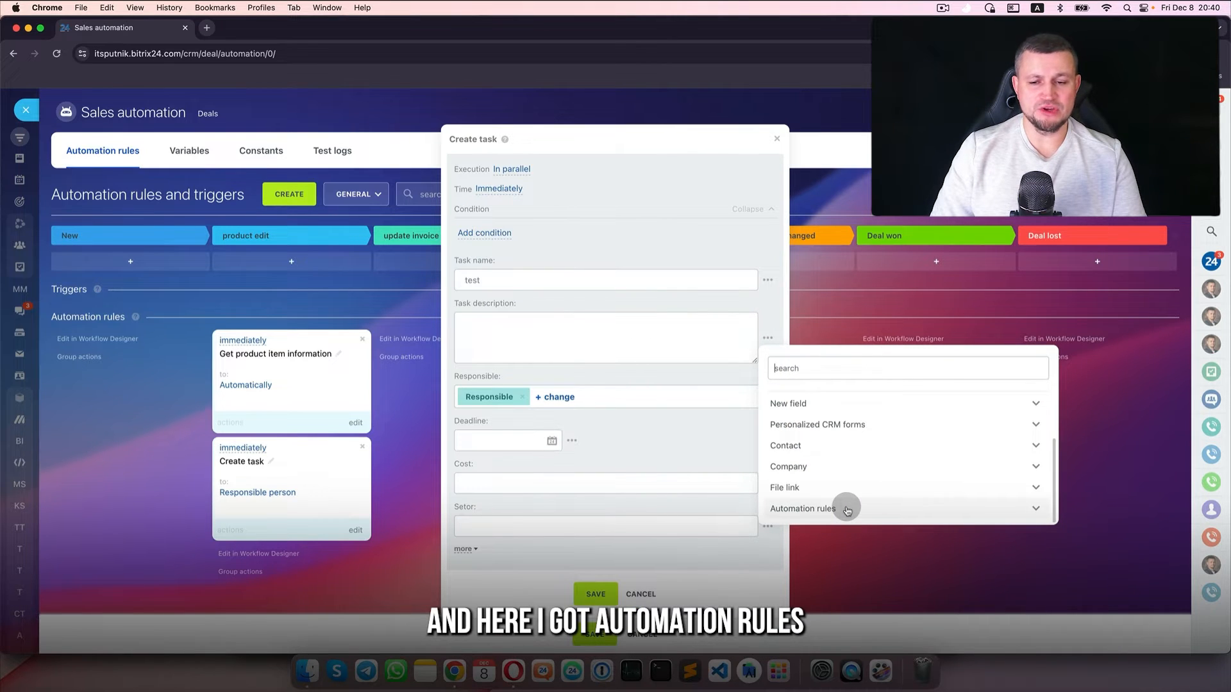
left_click(827, 508)
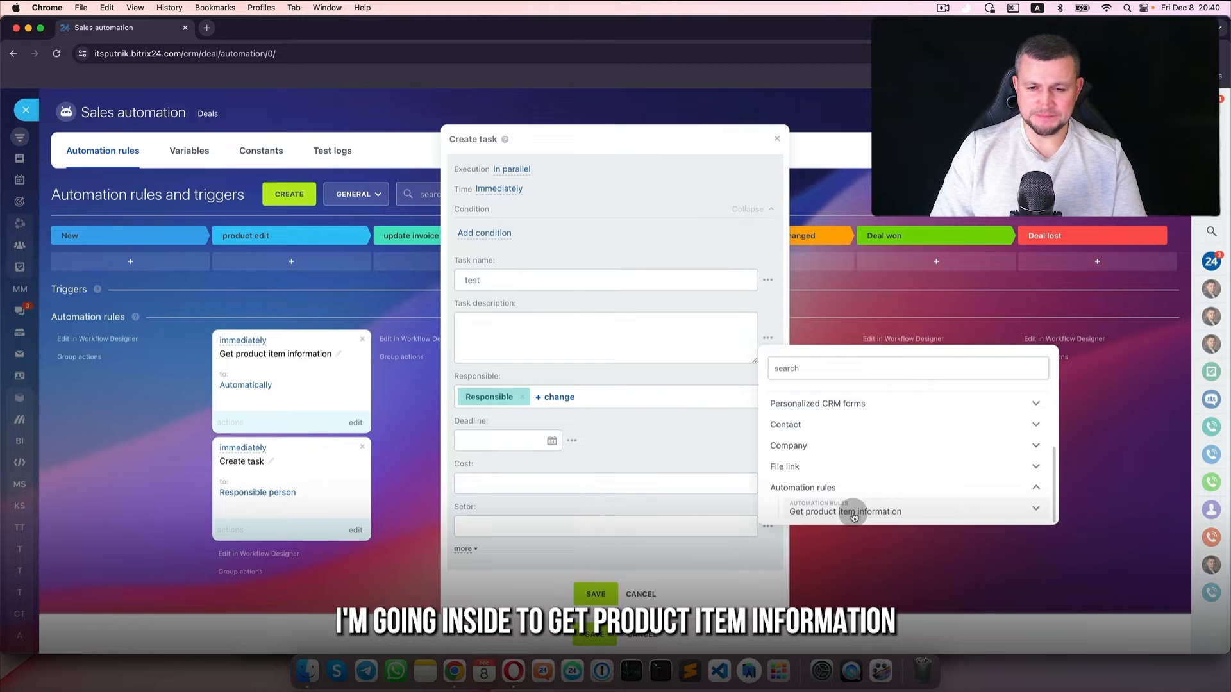
scroll(853, 517, "down", 5)
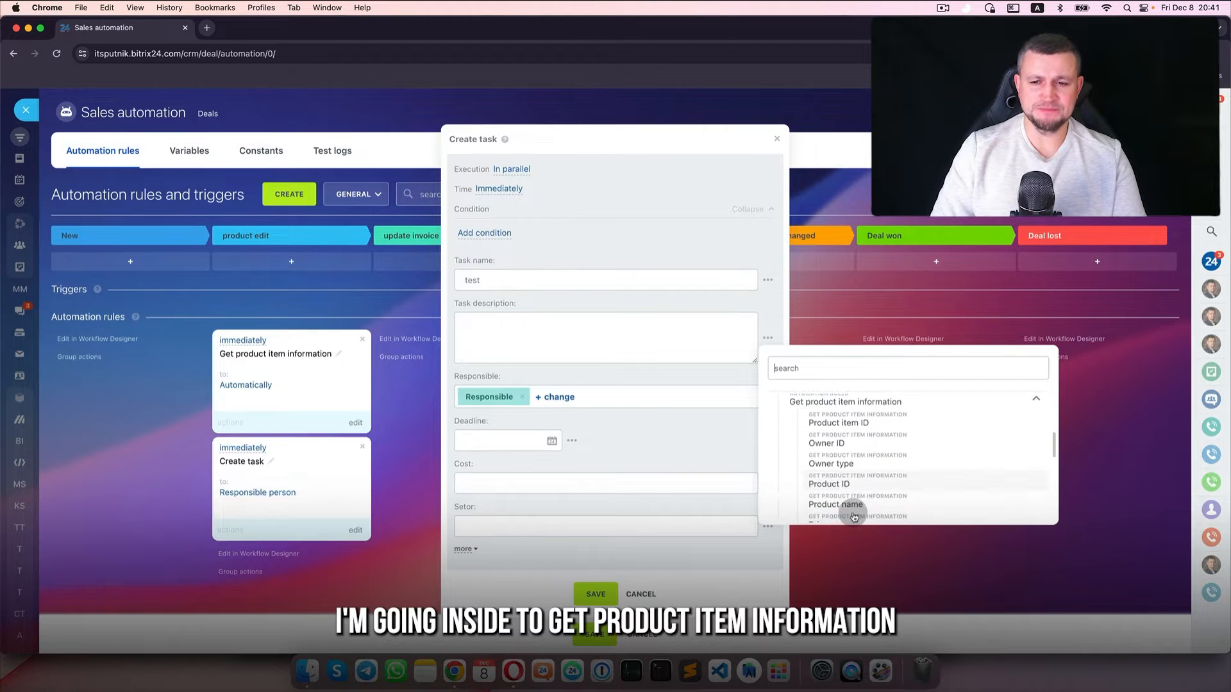
left_click(863, 429)
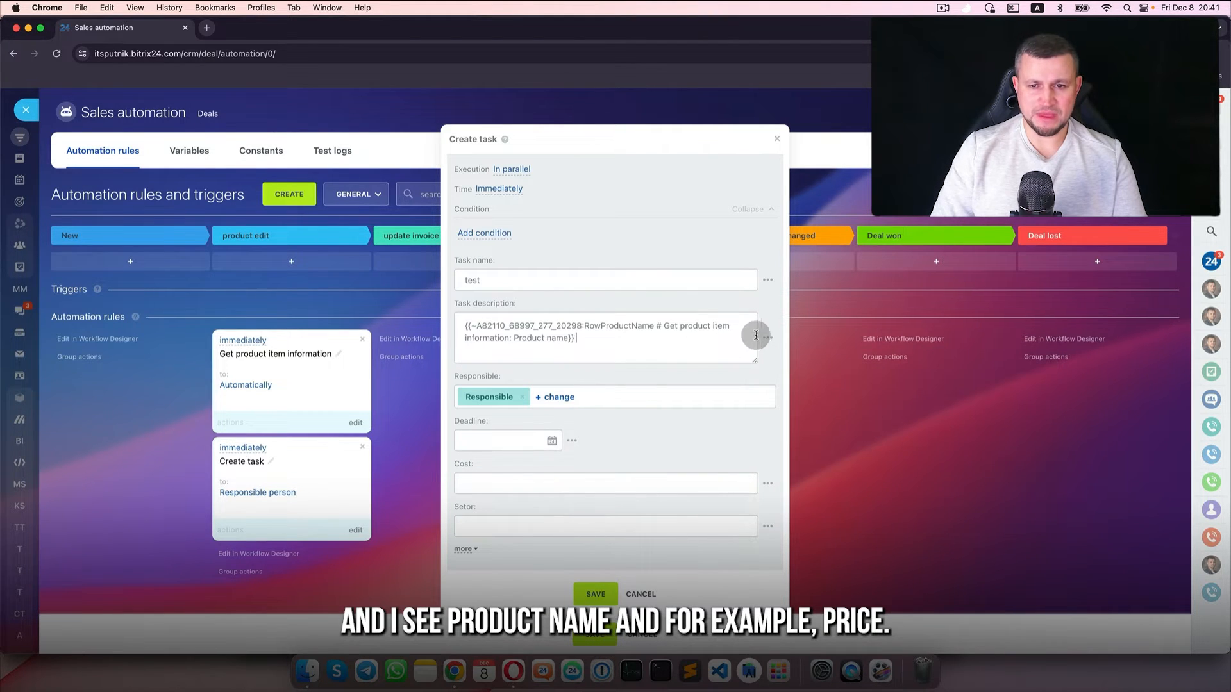
- Append the Price value from Get product item information to the task description and save the Create task rule
left_click(767, 338)
left_click(952, 450)
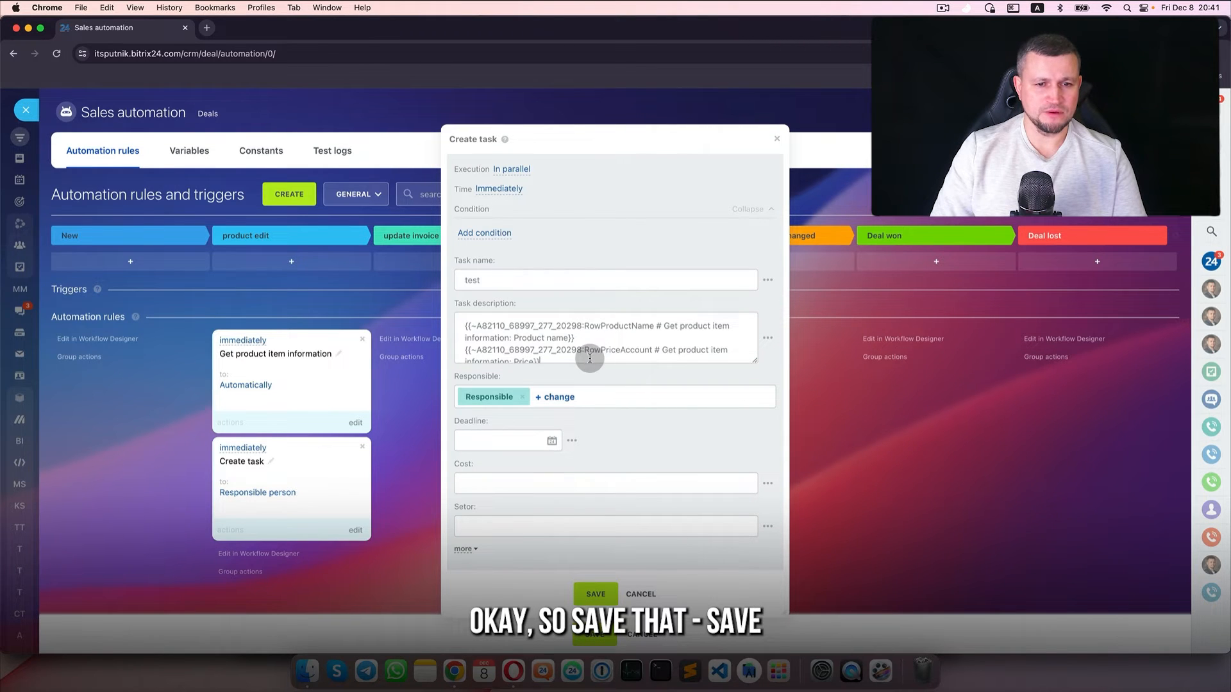
left_click(596, 595)
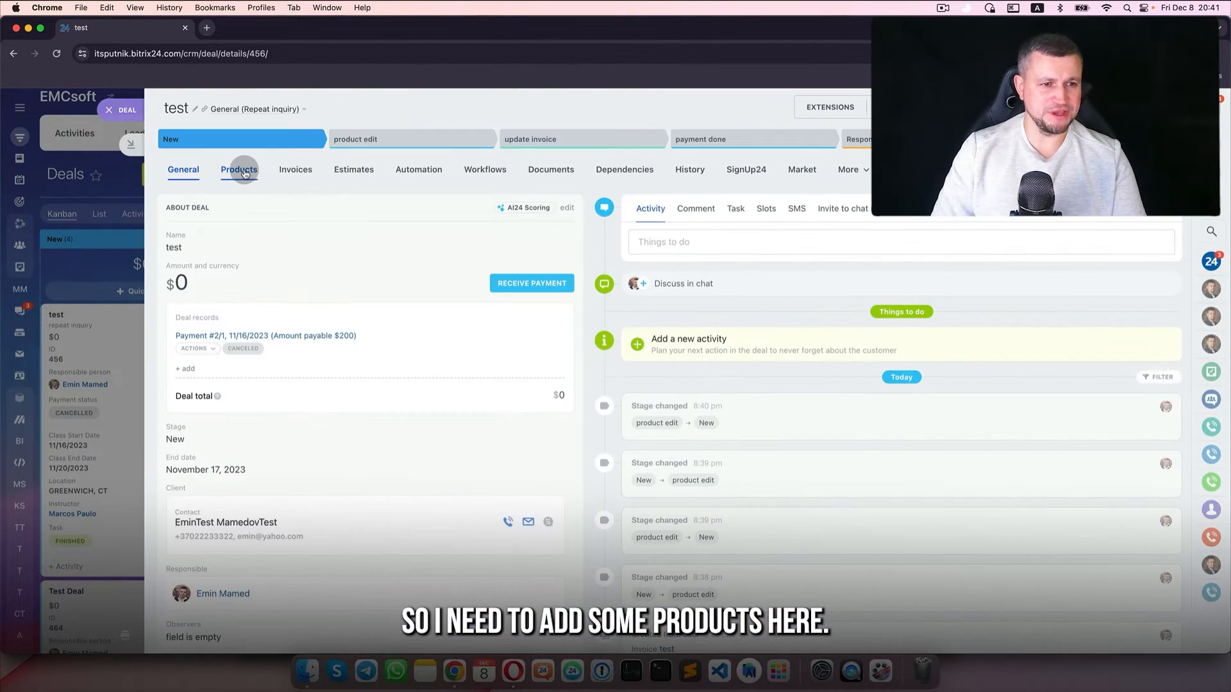
- Add the IPhone 14 Pro MAX product to the "test" deal and close the deal
left_click(238, 169)
left_click(292, 211)
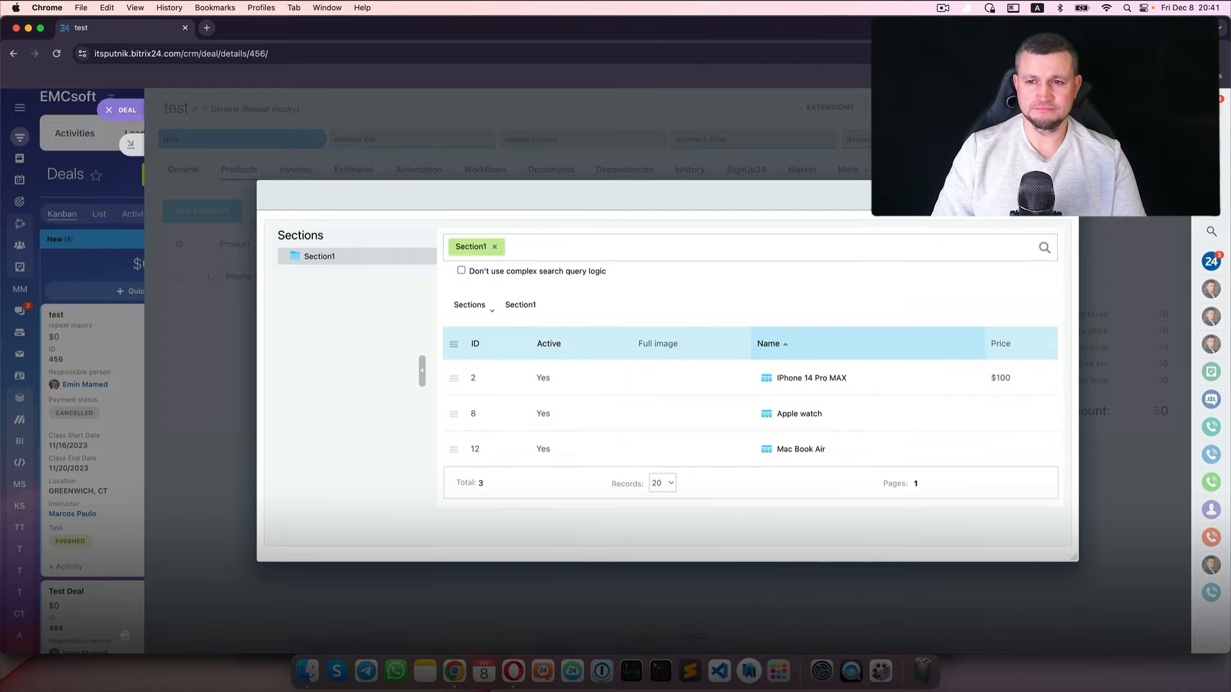
left_click(487, 379)
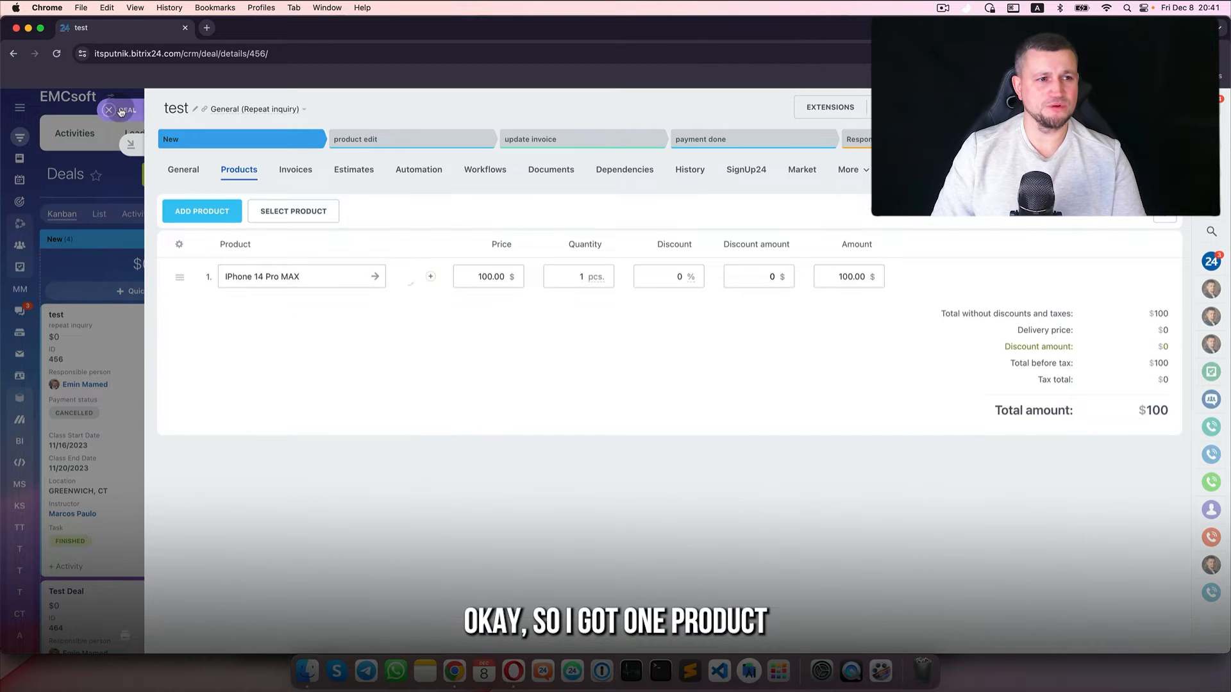
left_click(113, 110)
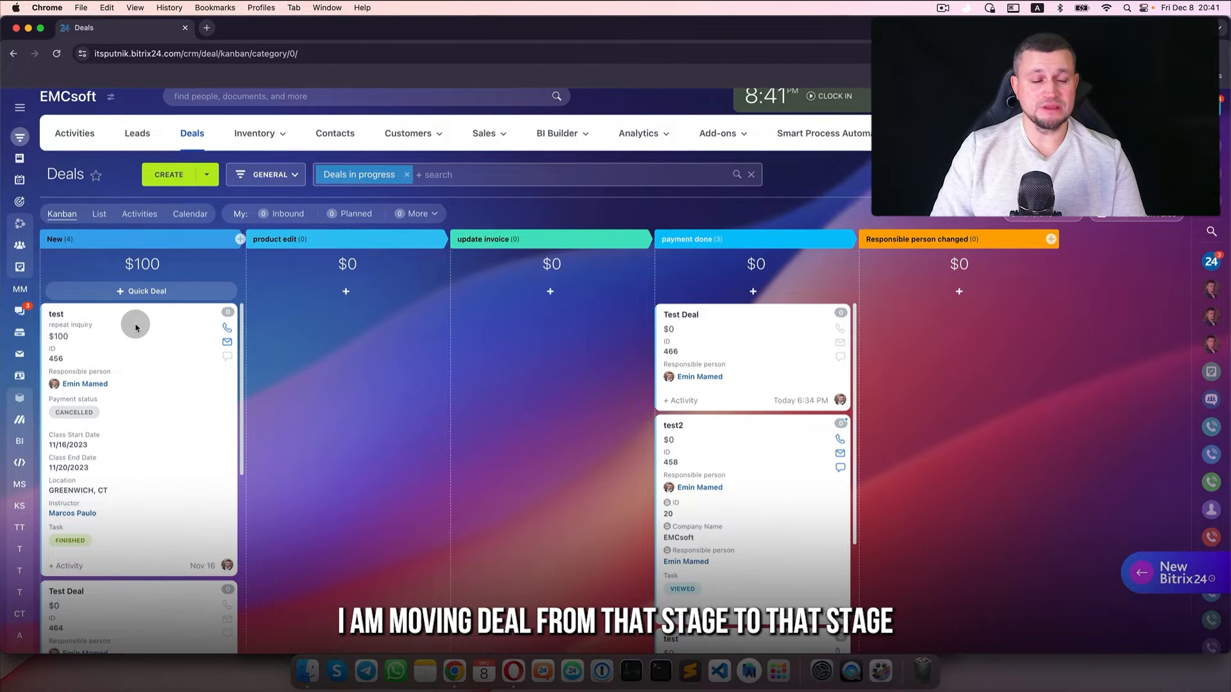
- Move the "test" deal to the product edit stage and check the description of the task generated by the rule
left_click_drag(135, 327, 254, 307)
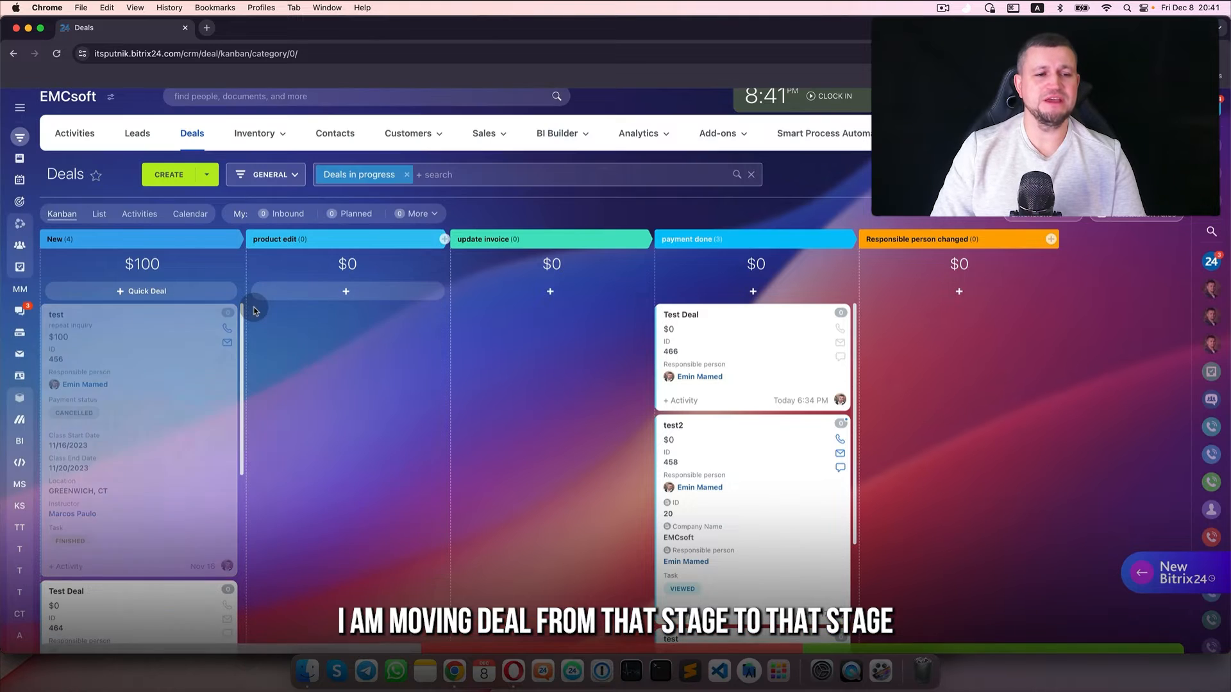
left_click(259, 310)
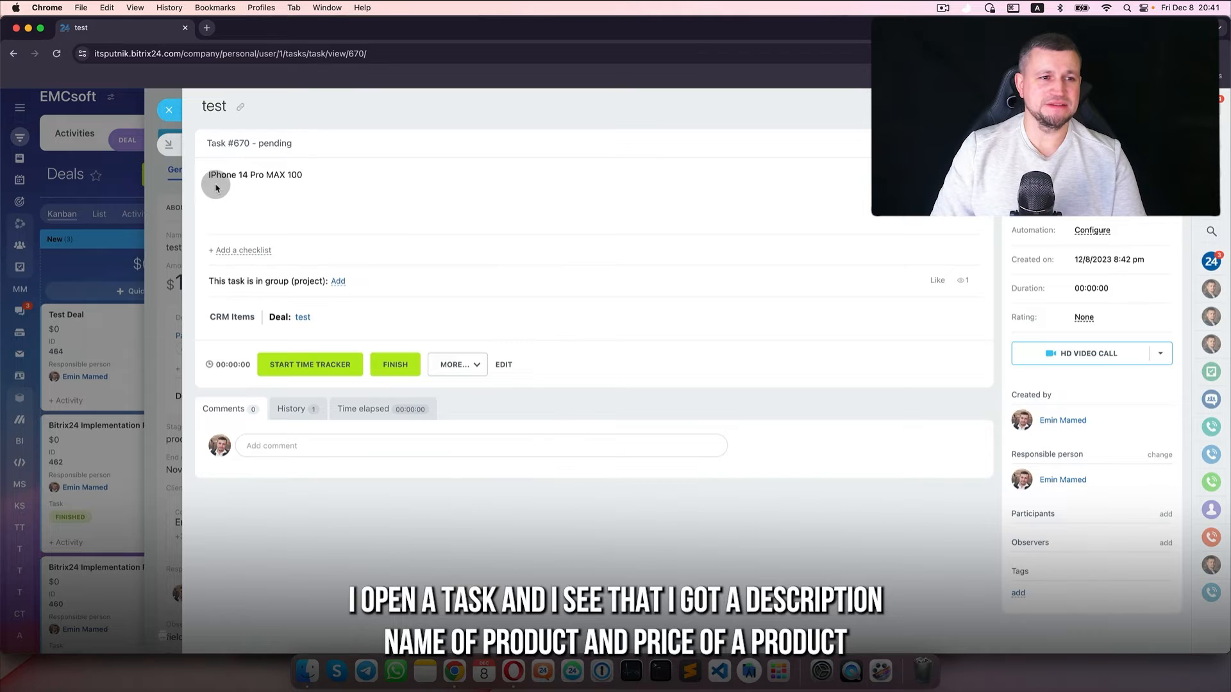
left_click_drag(206, 175, 321, 184)
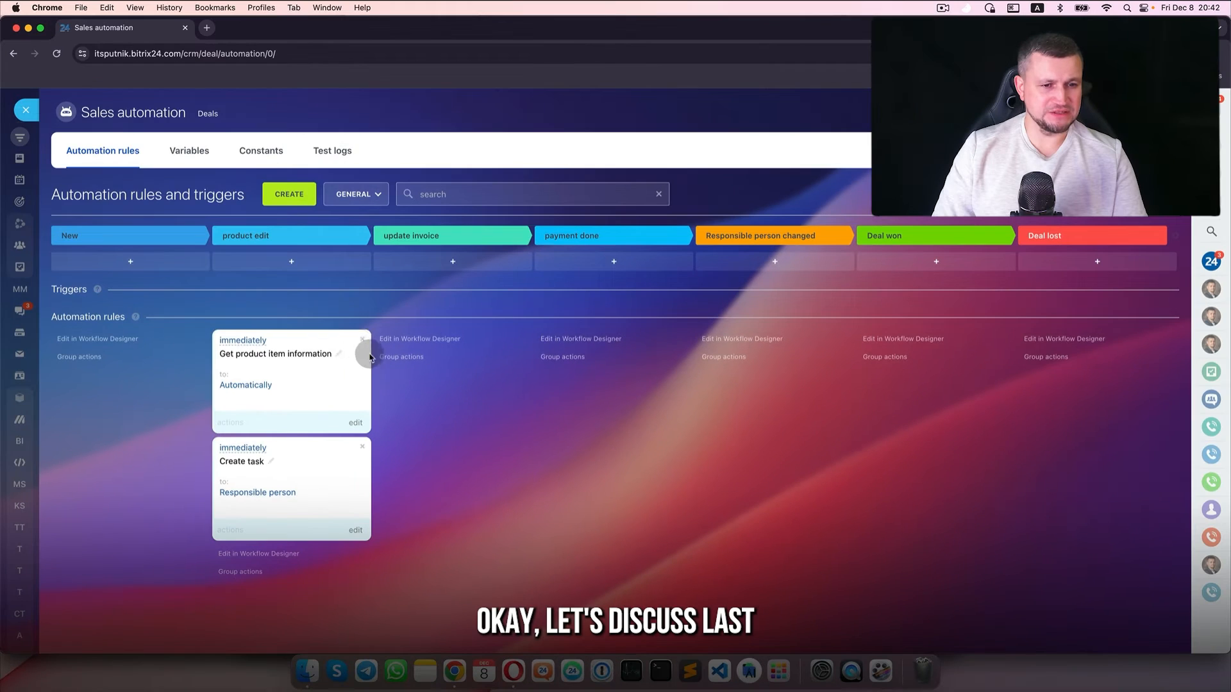
- Delete the Get product item information and Create task rules from the product edit stage
left_click(362, 339)
left_click(361, 340)
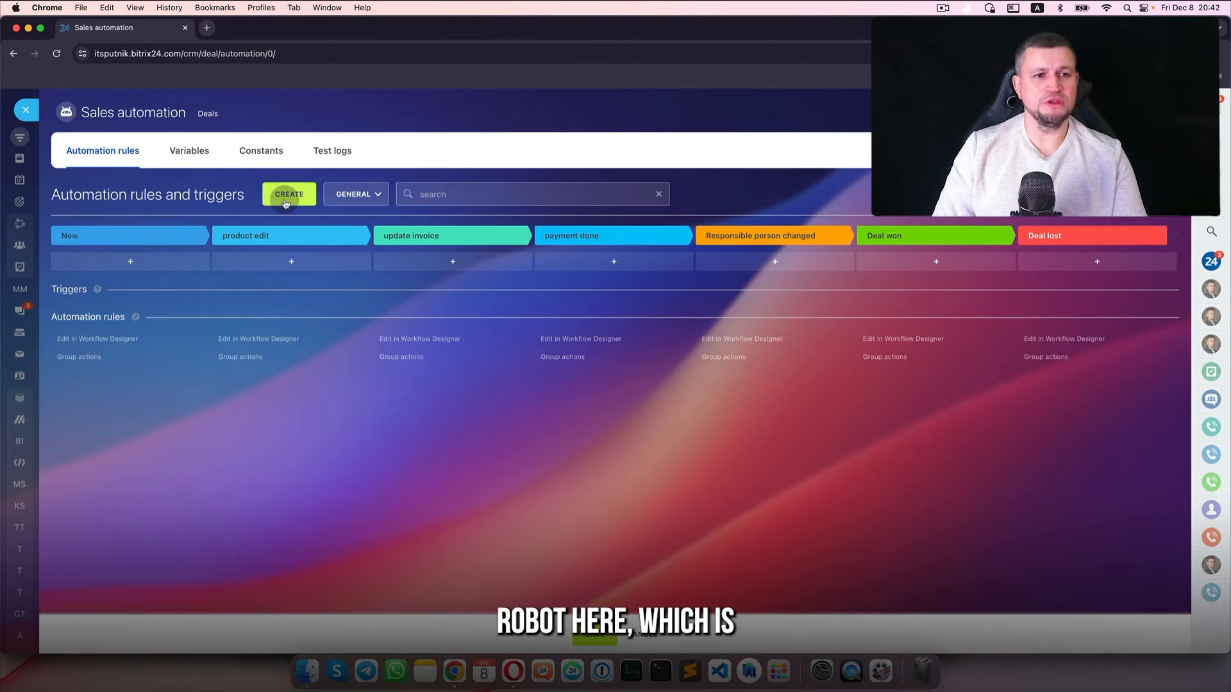
- Add a Copy or move product items rule to the New stage with target Deal and action Copy, and save it
left_click(287, 199)
scroll(448, 398, "down", 5)
left_click(410, 450)
left_click_drag(752, 203, 503, 193)
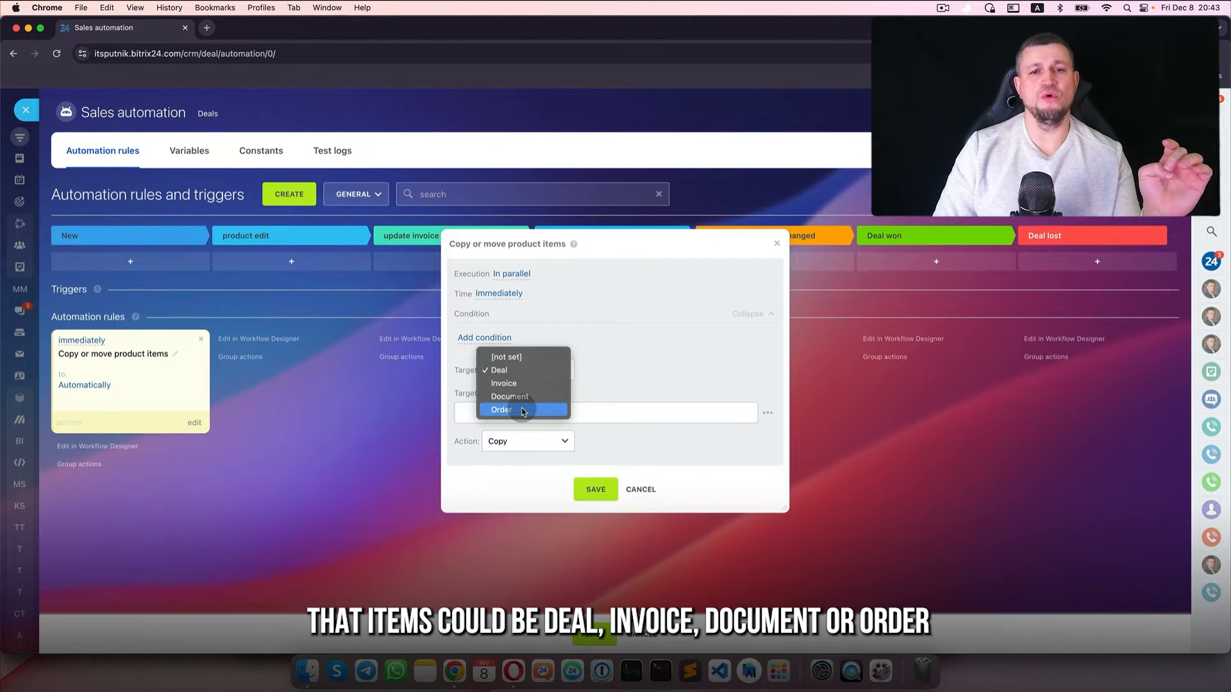
left_click(611, 381)
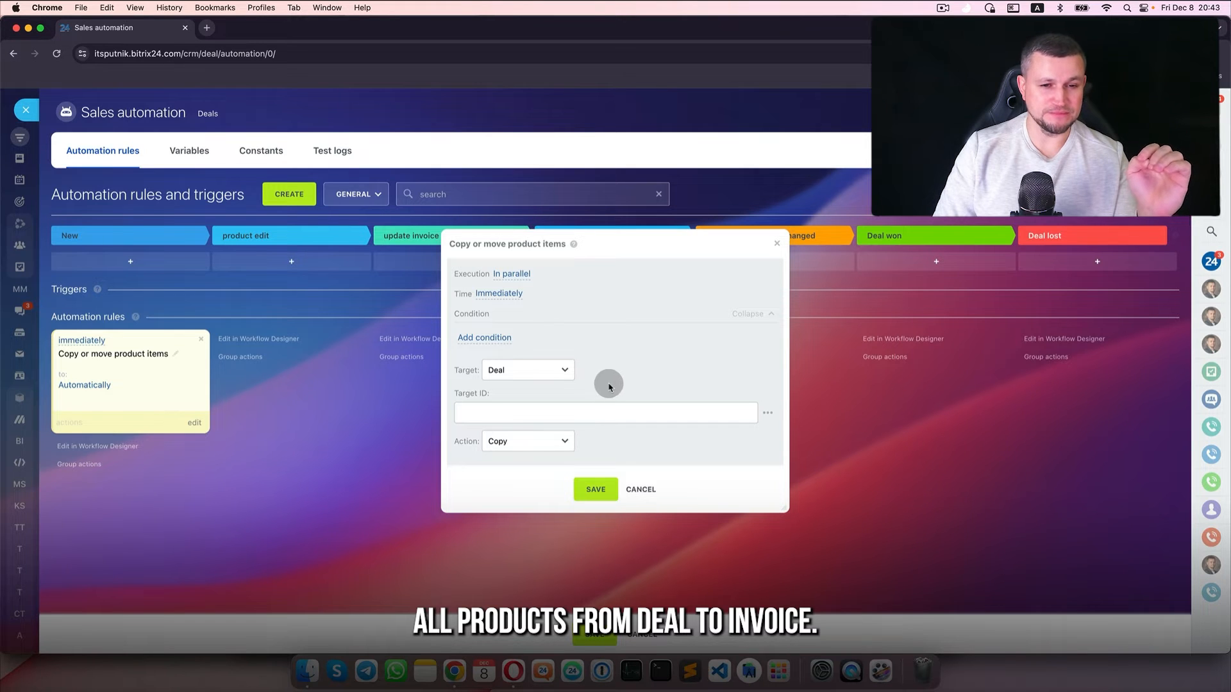
left_click(596, 490)
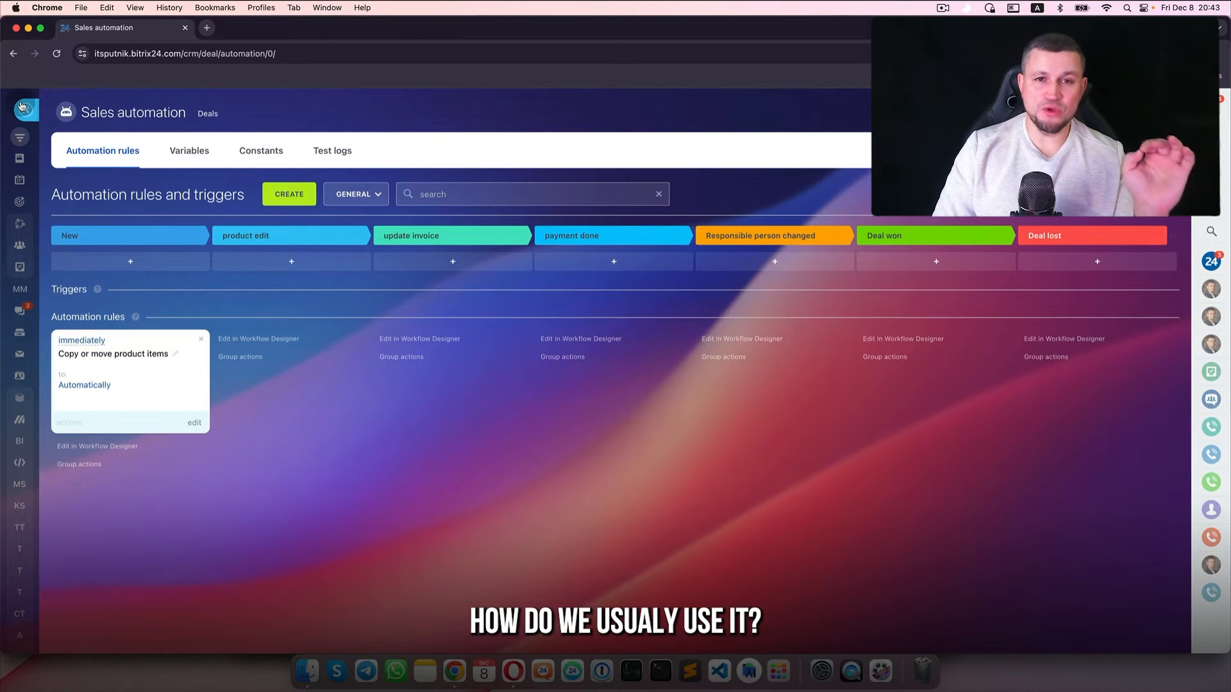
- Open the "test" deal's products and add the Apple watch from Section1 of the catalog
left_click(23, 107)
left_click_drag(146, 609, 146, 360)
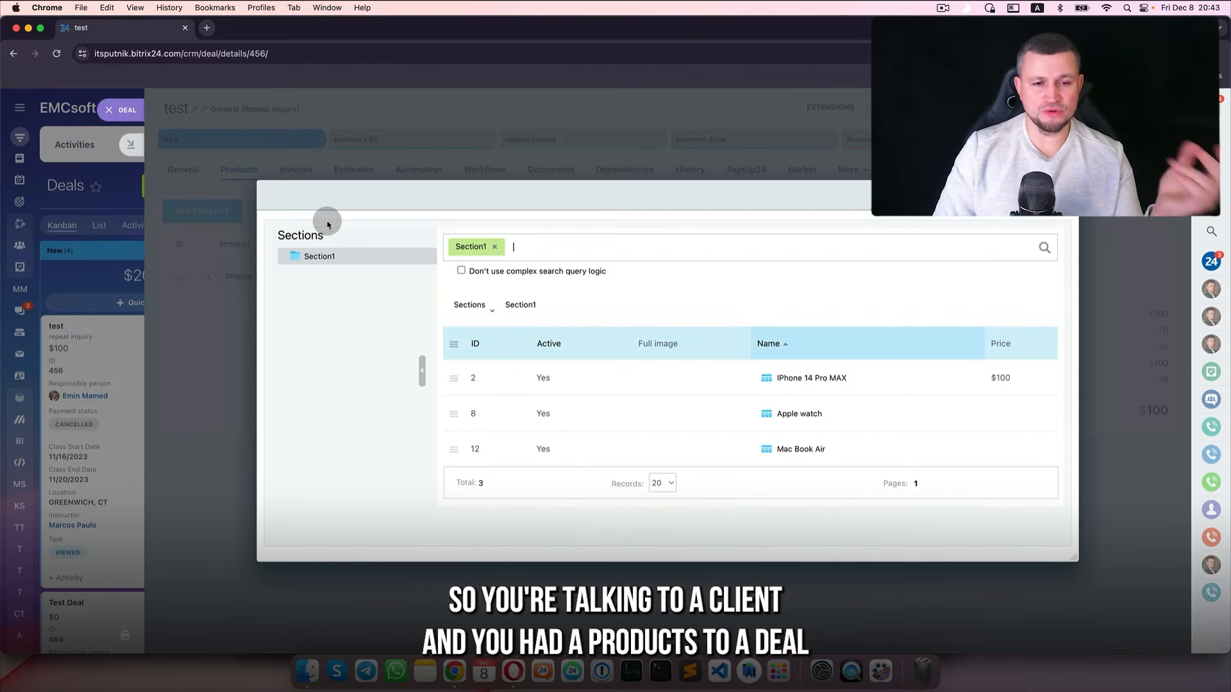
left_click(494, 424)
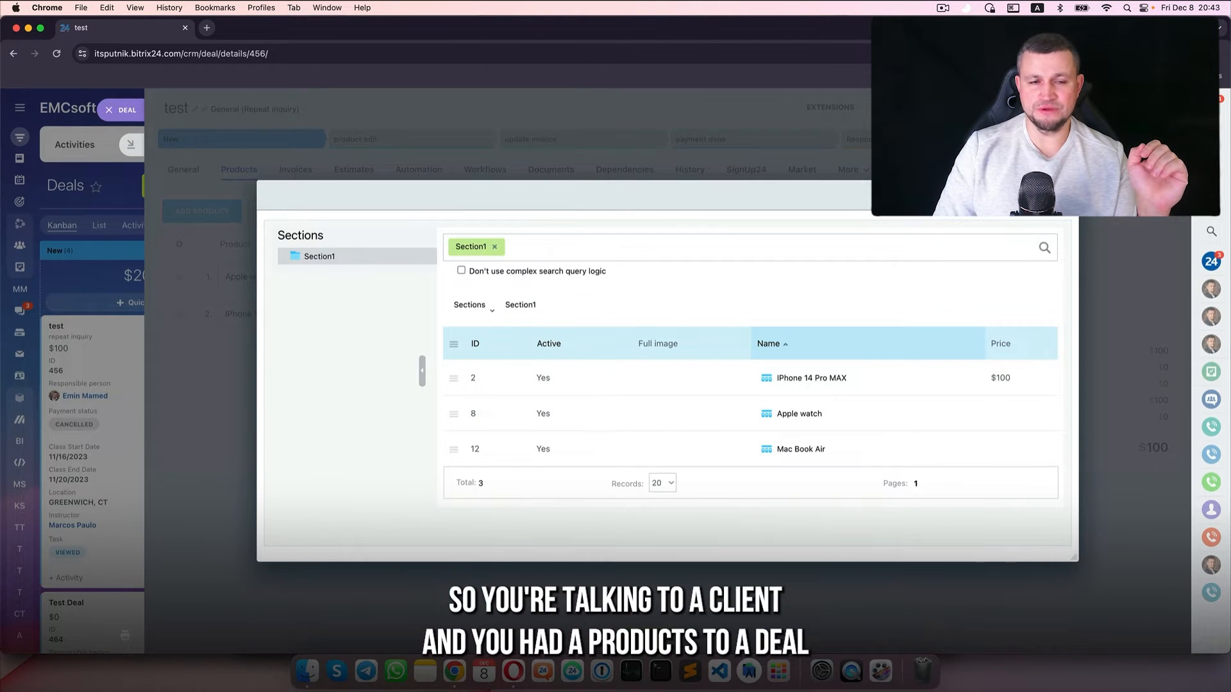
left_click(1062, 196)
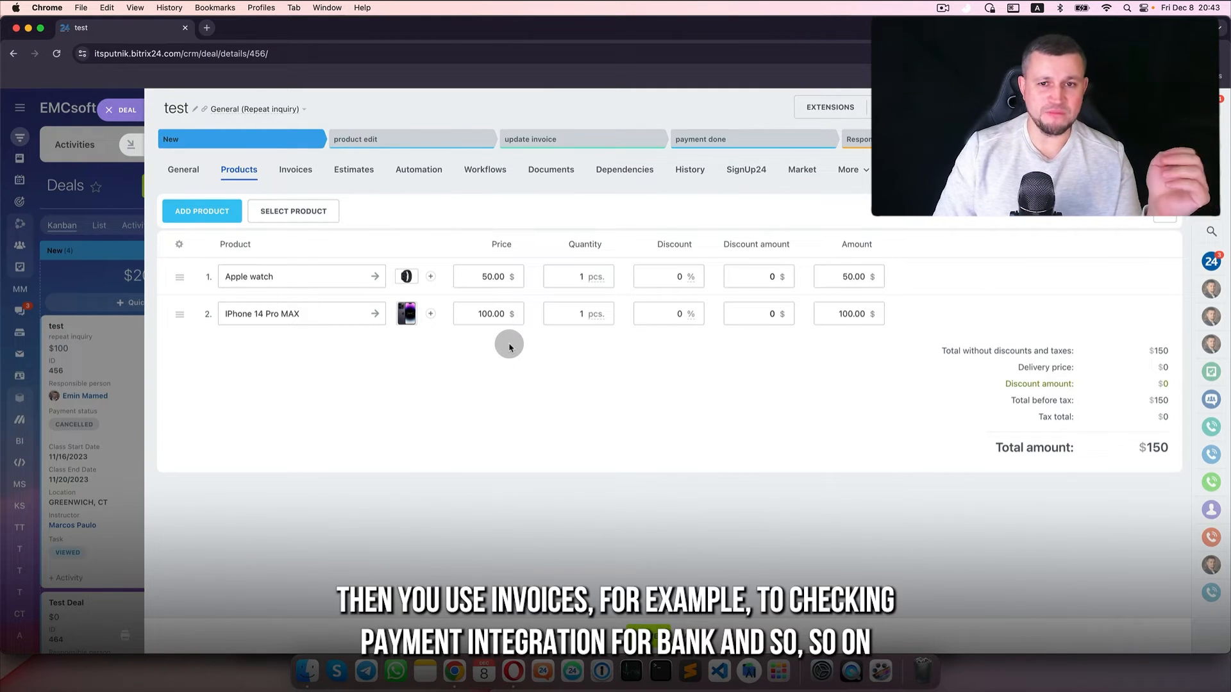
- Delete all existing invoices from the "test" deal
left_click(307, 175)
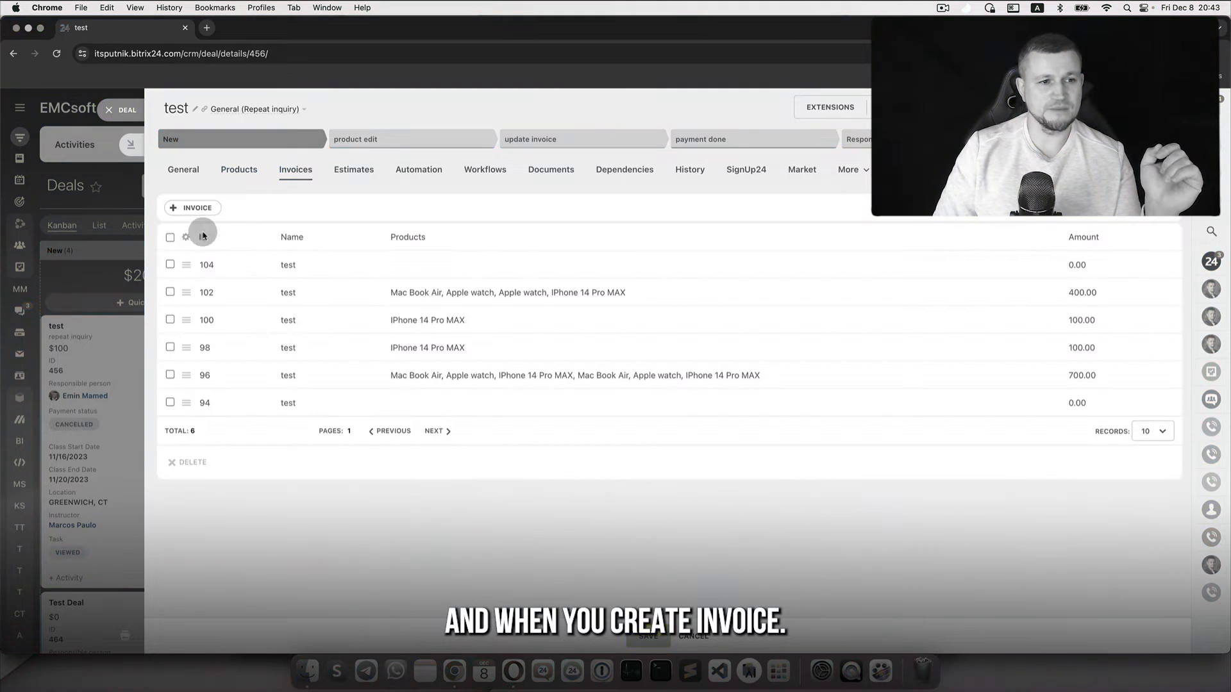
left_click(169, 238)
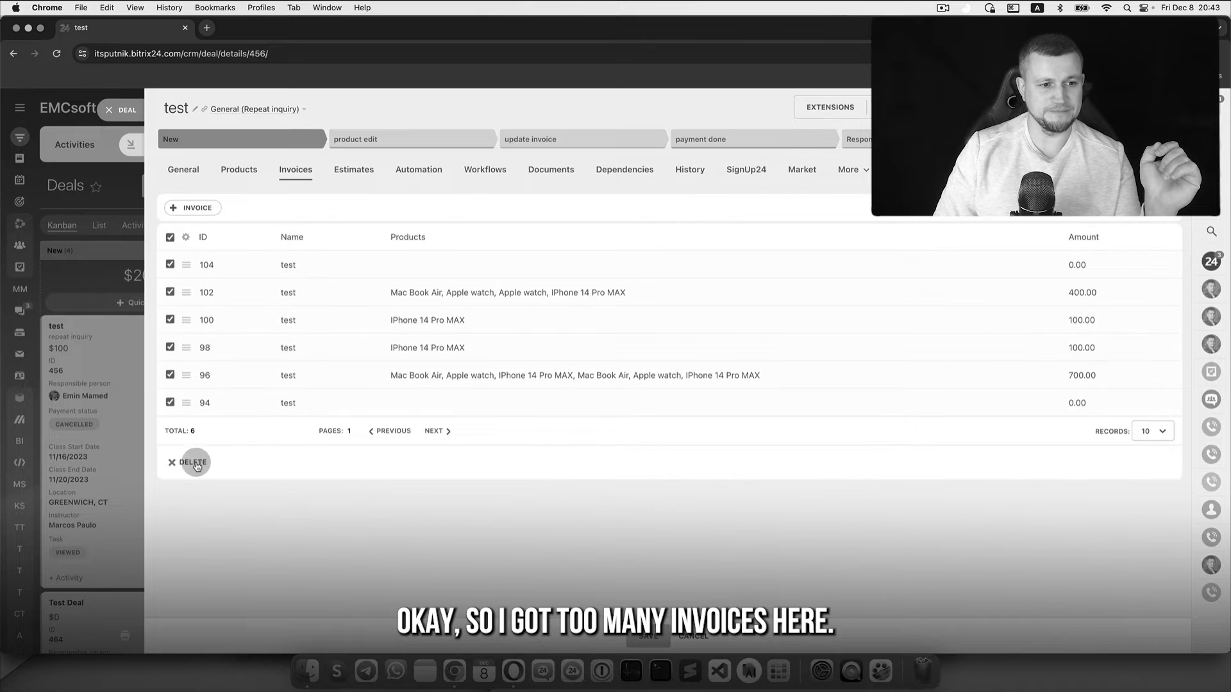
left_click(182, 462)
left_click(665, 329)
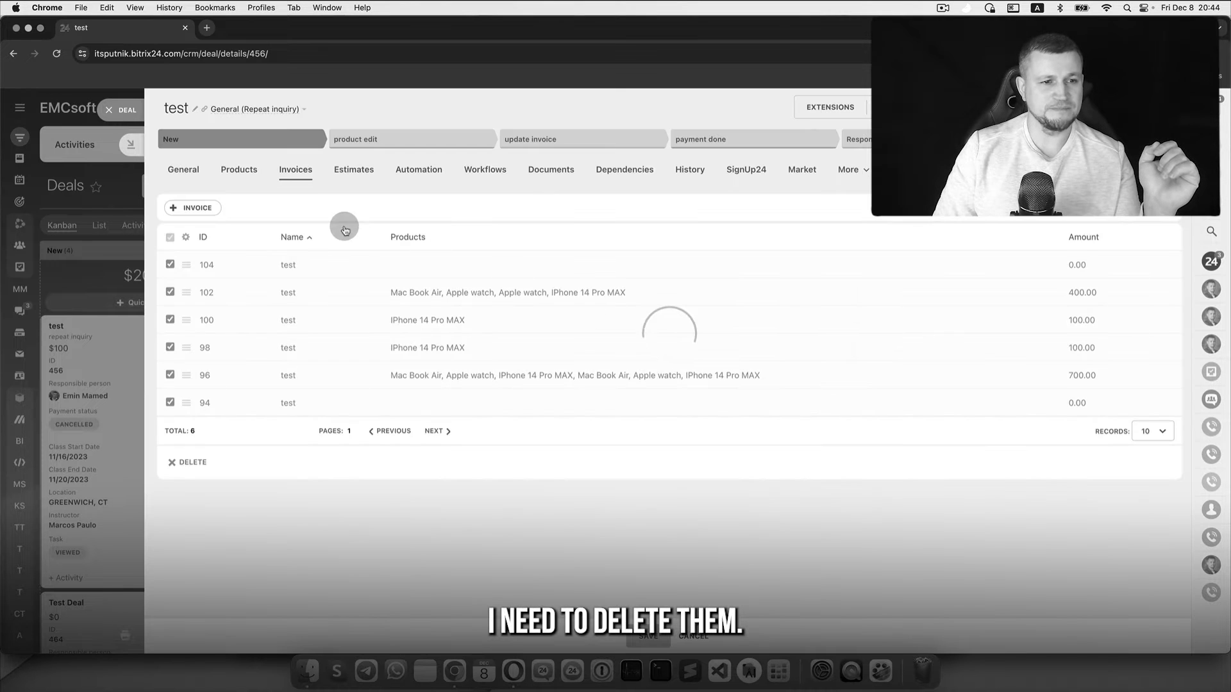
- Create a new invoice from the "test" deal, check its product list and return to the deal
left_click(196, 210)
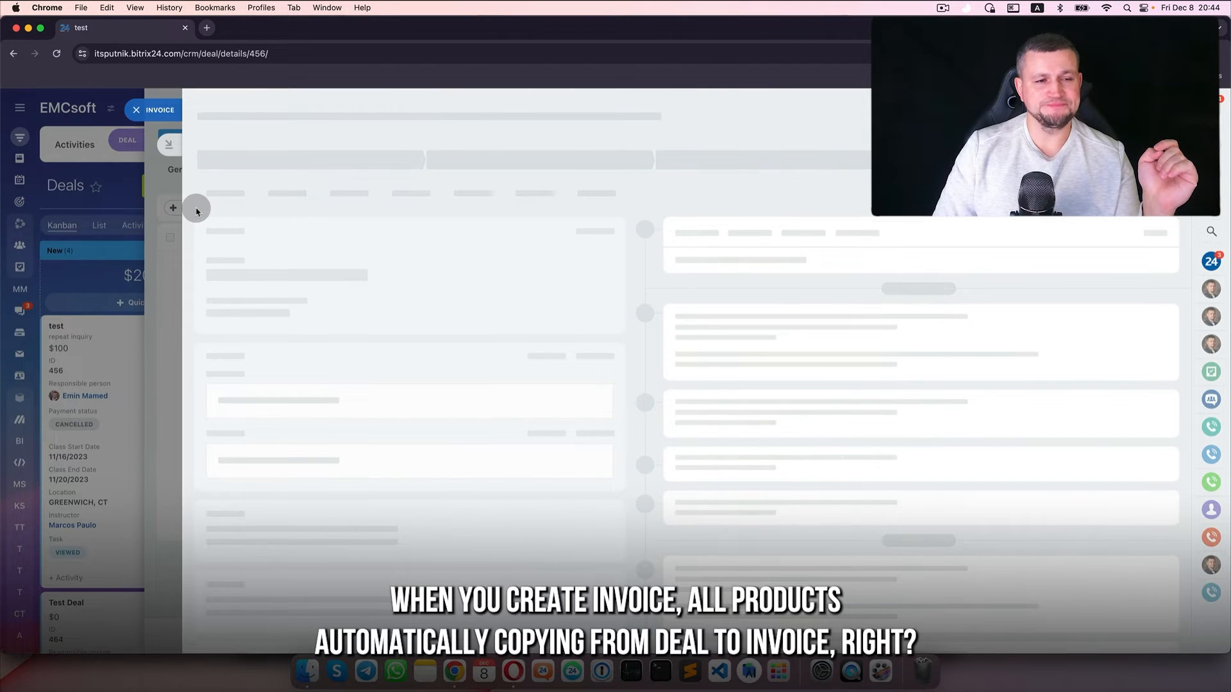
left_click(277, 169)
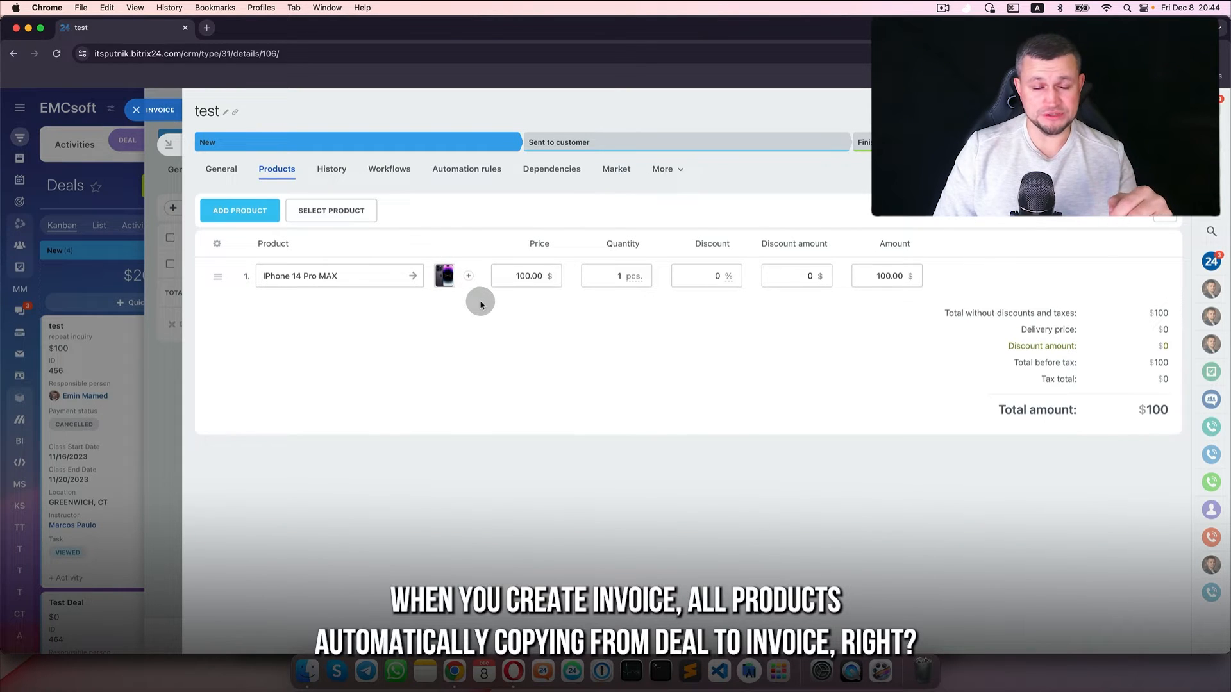
left_click(555, 143)
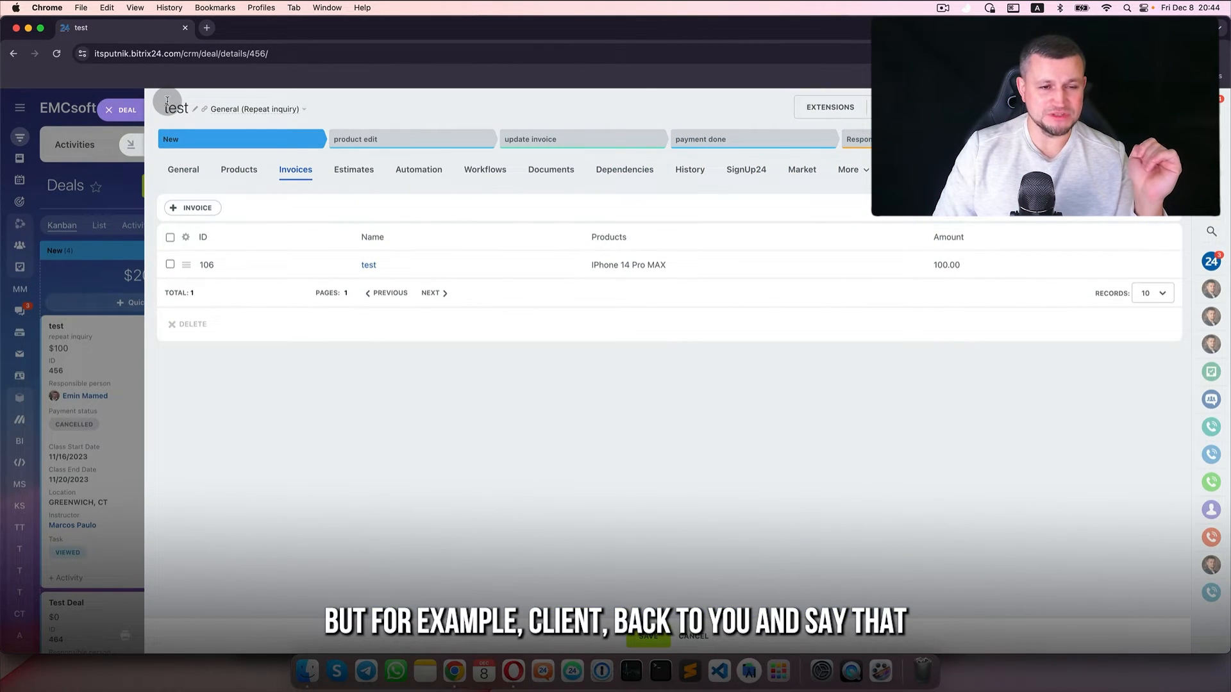
- Remove the Apple watch from the "test" deal's products and add the Mac Book Air from the catalog
left_click(229, 172)
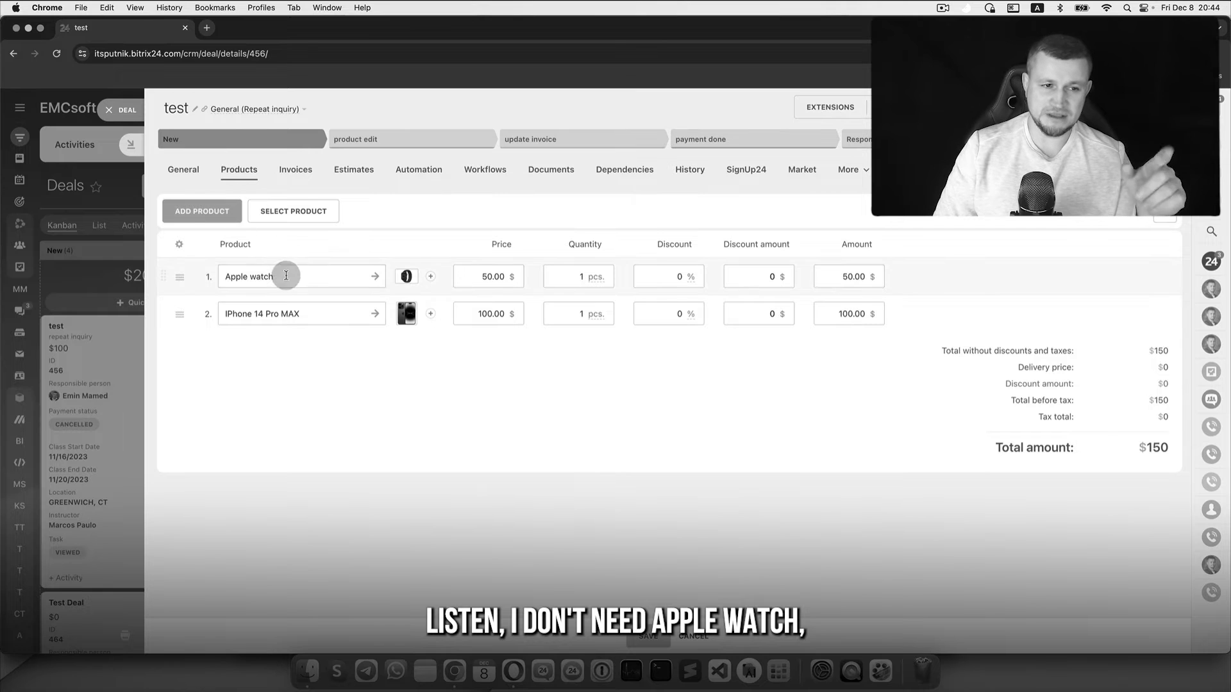
left_click(179, 280)
left_click(199, 317)
left_click(253, 213)
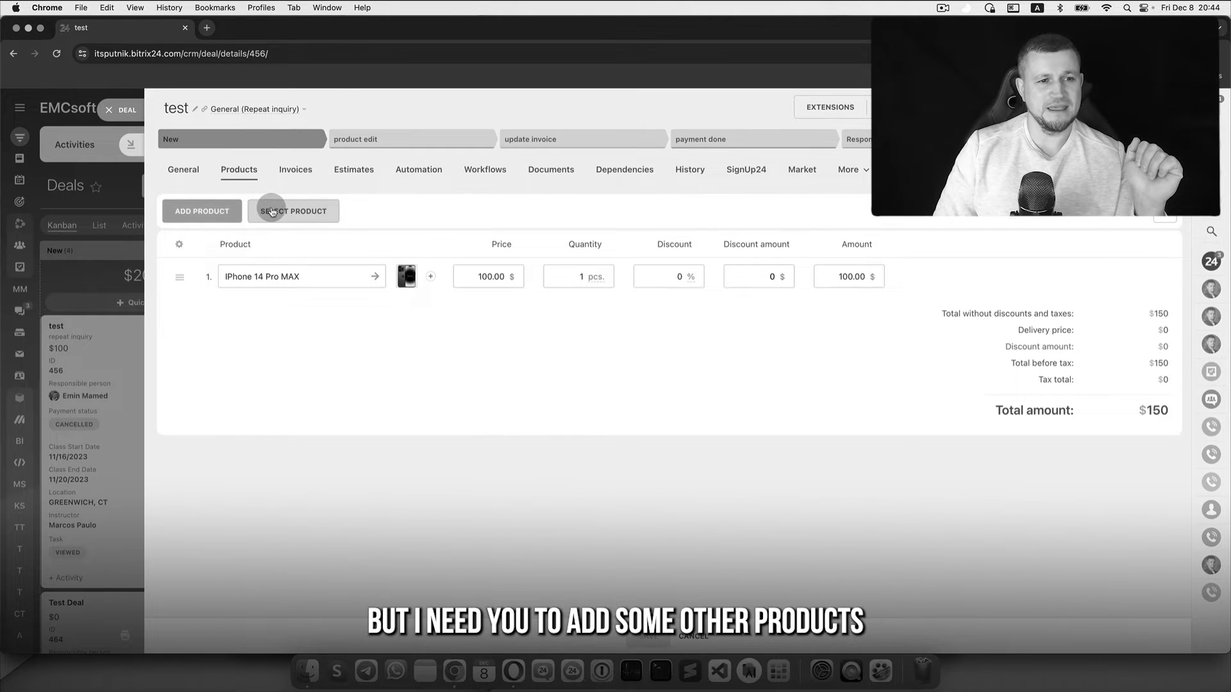
left_click(453, 452)
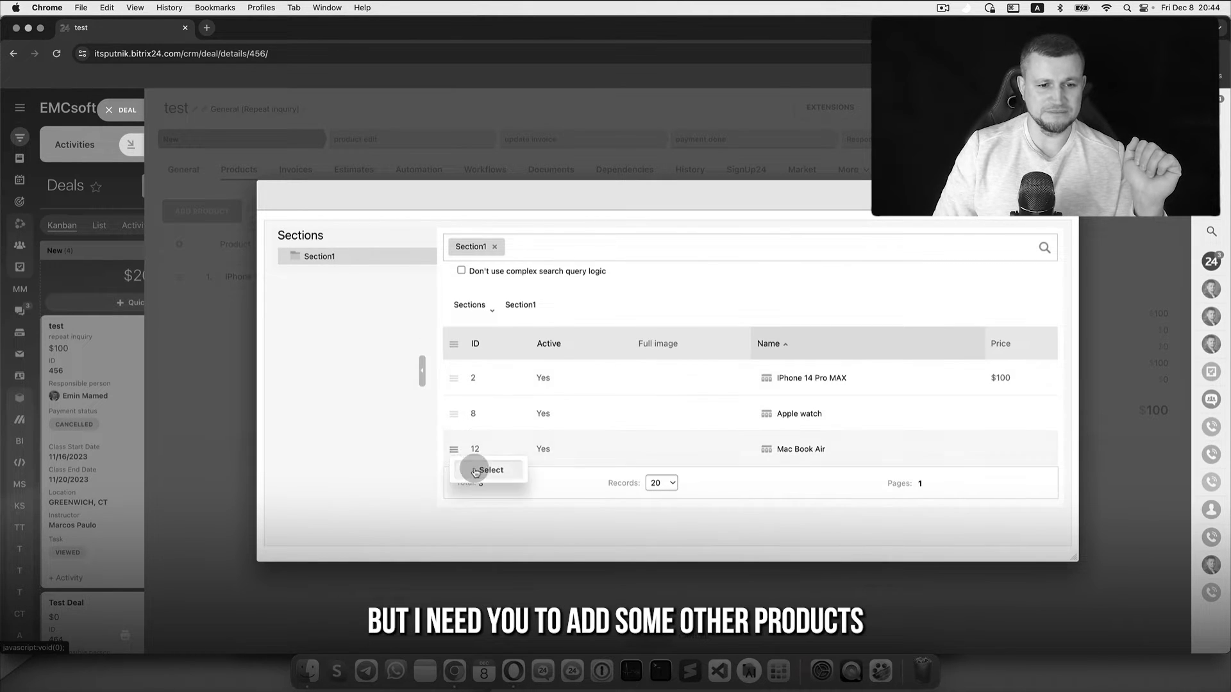
left_click(491, 467)
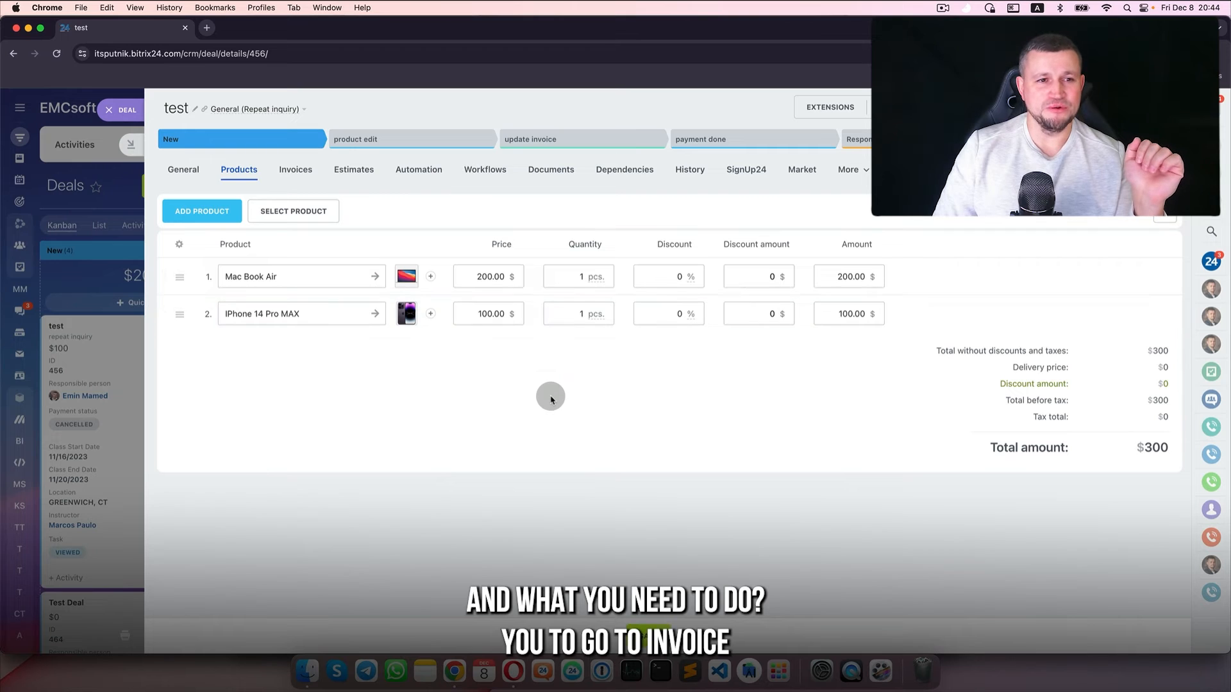
- Create another invoice after the product change, check its products and close it
left_click(295, 168)
left_click(209, 214)
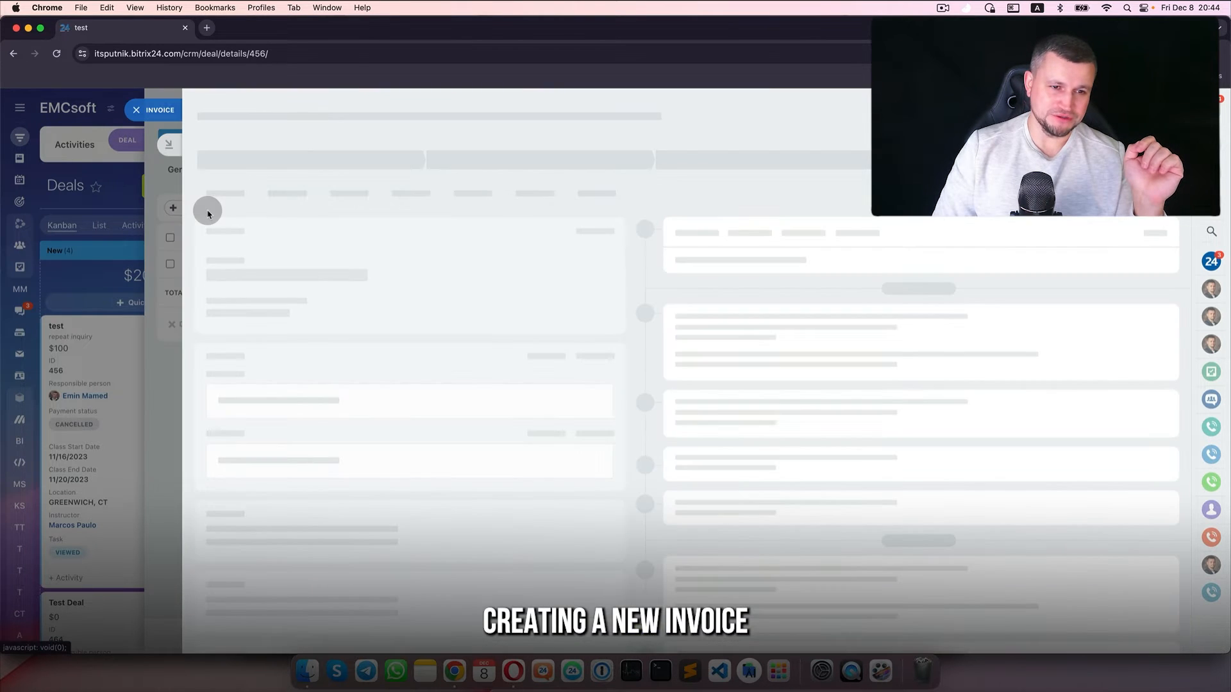
left_click(273, 170)
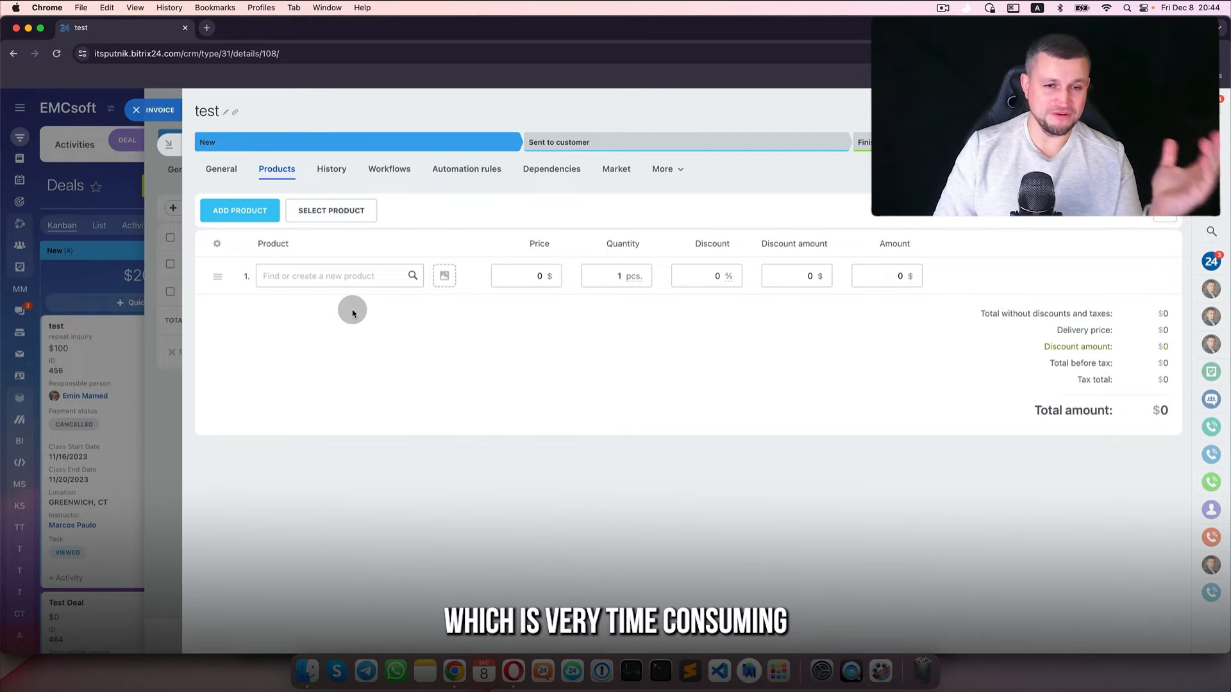
left_click(170, 118)
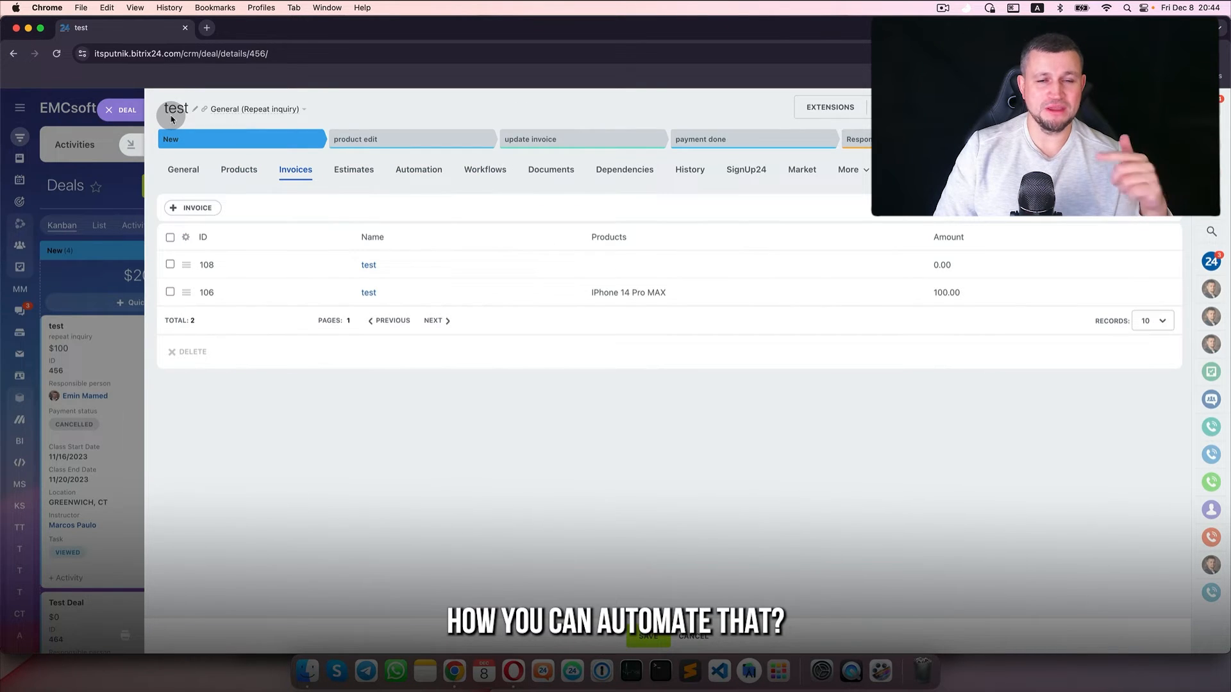
- Delete both newly created test invoices from the deal
left_click(170, 237)
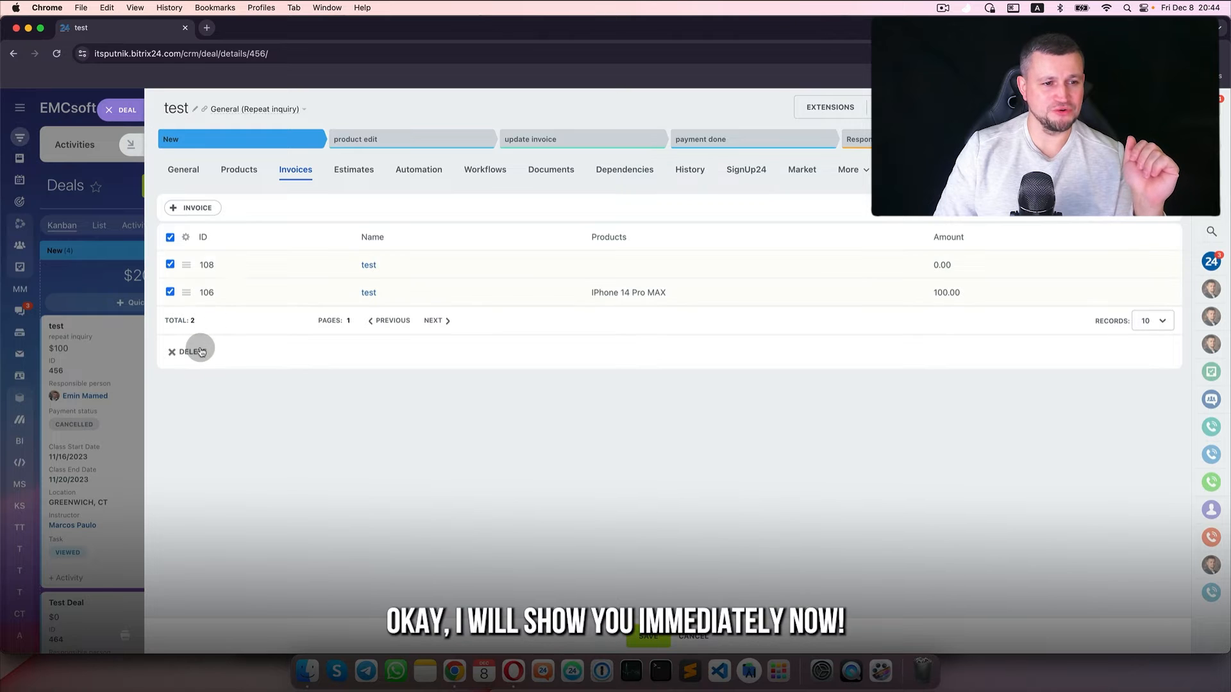
left_click(193, 352)
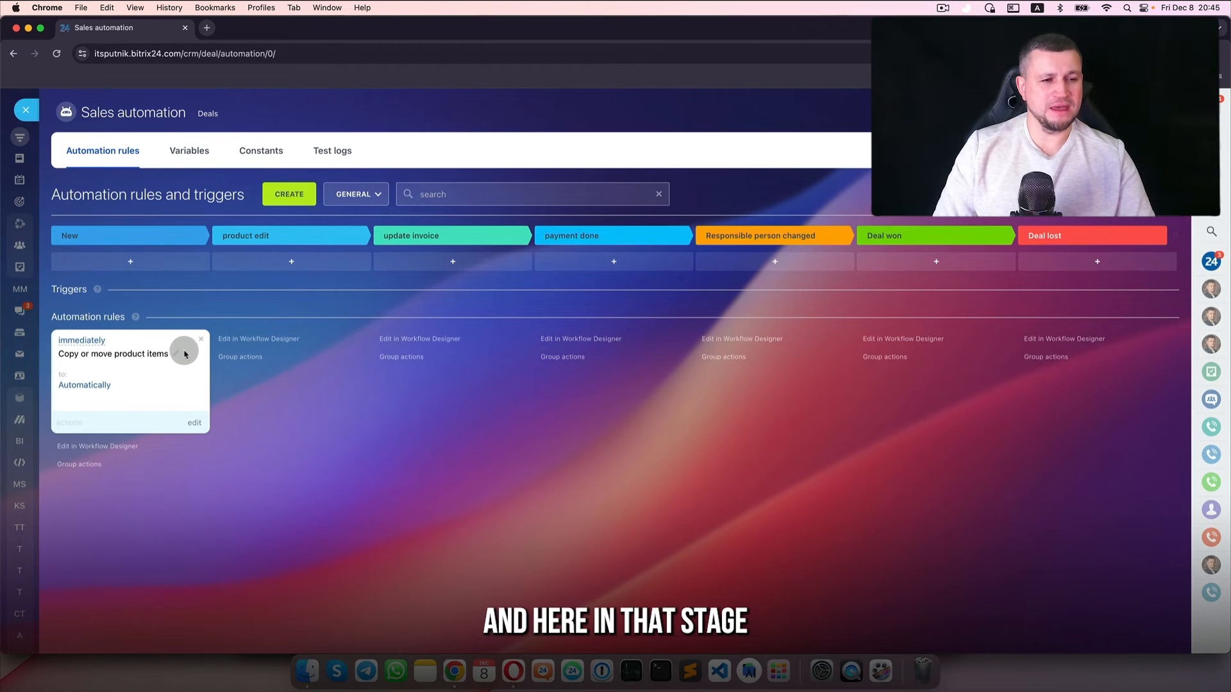
- Move the Copy or move product items rule to the product edit stage and add a Create using source rule to New
left_click_drag(184, 354, 289, 353)
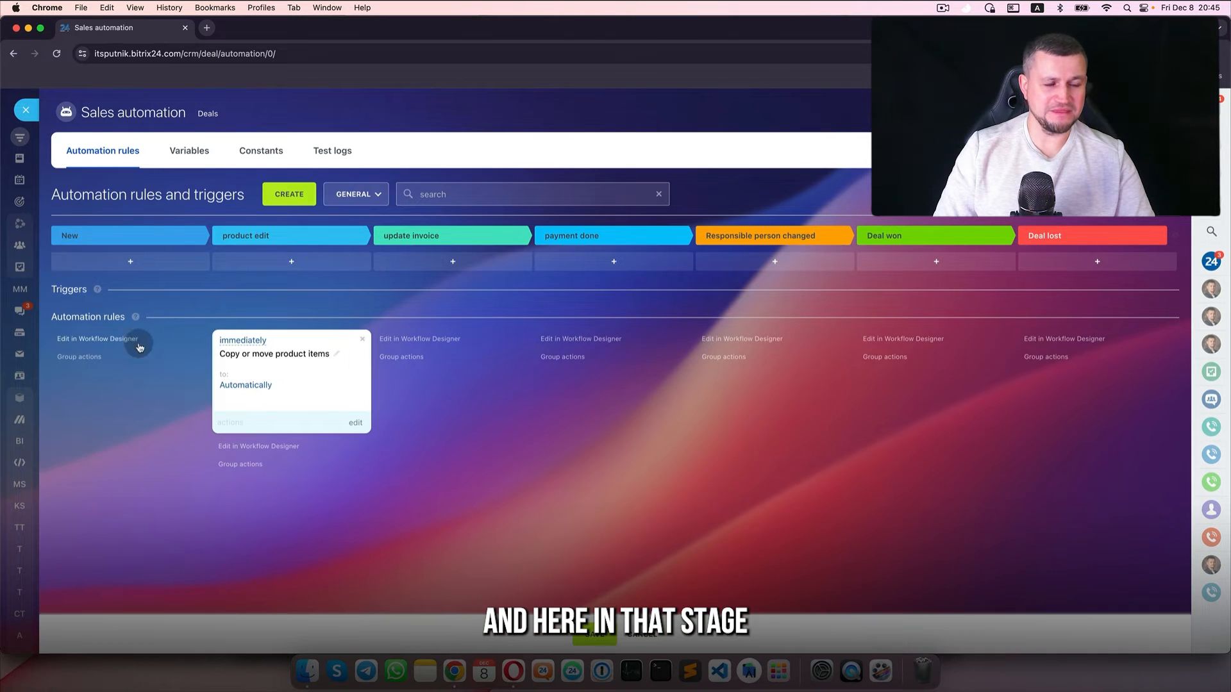
left_click(294, 203)
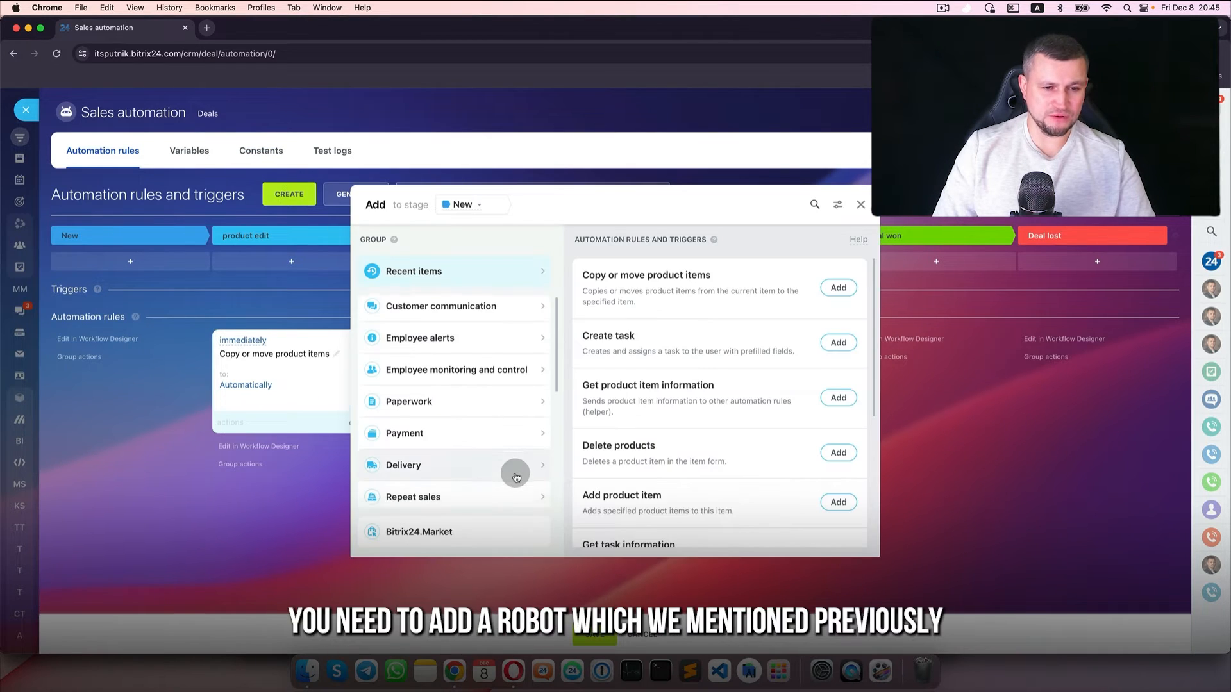
scroll(514, 473, "down", 2)
left_click(461, 377)
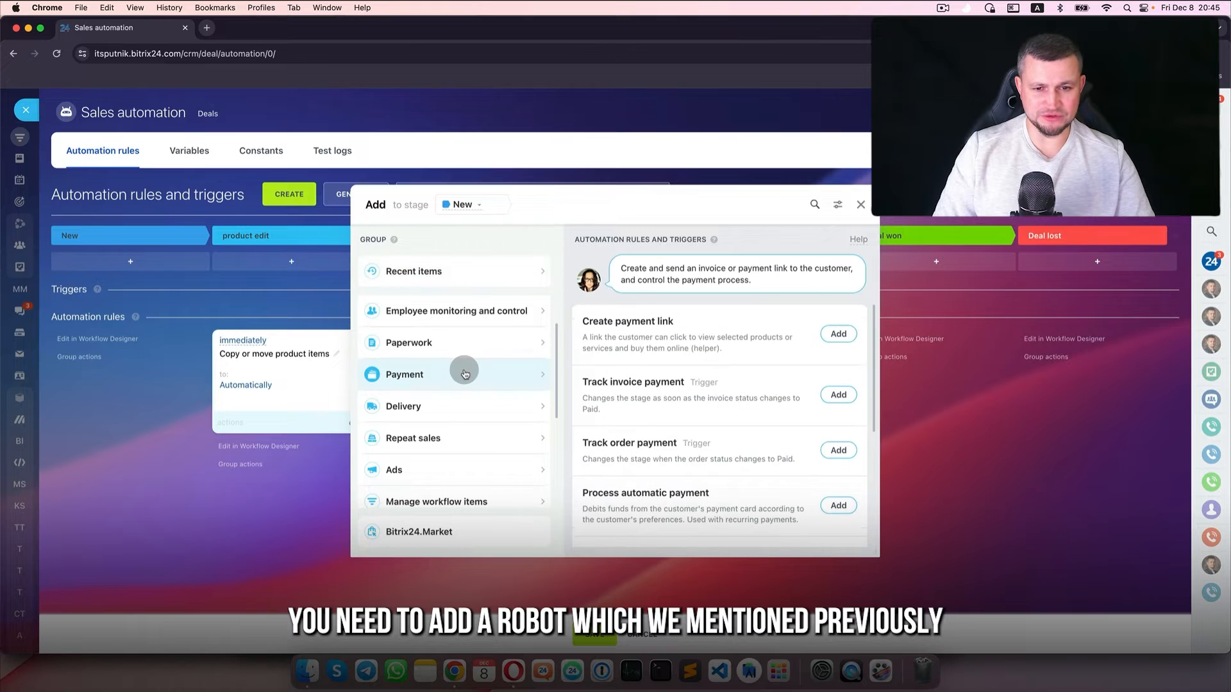
left_click_drag(646, 219, 494, 207)
scroll(690, 420, "down", 5)
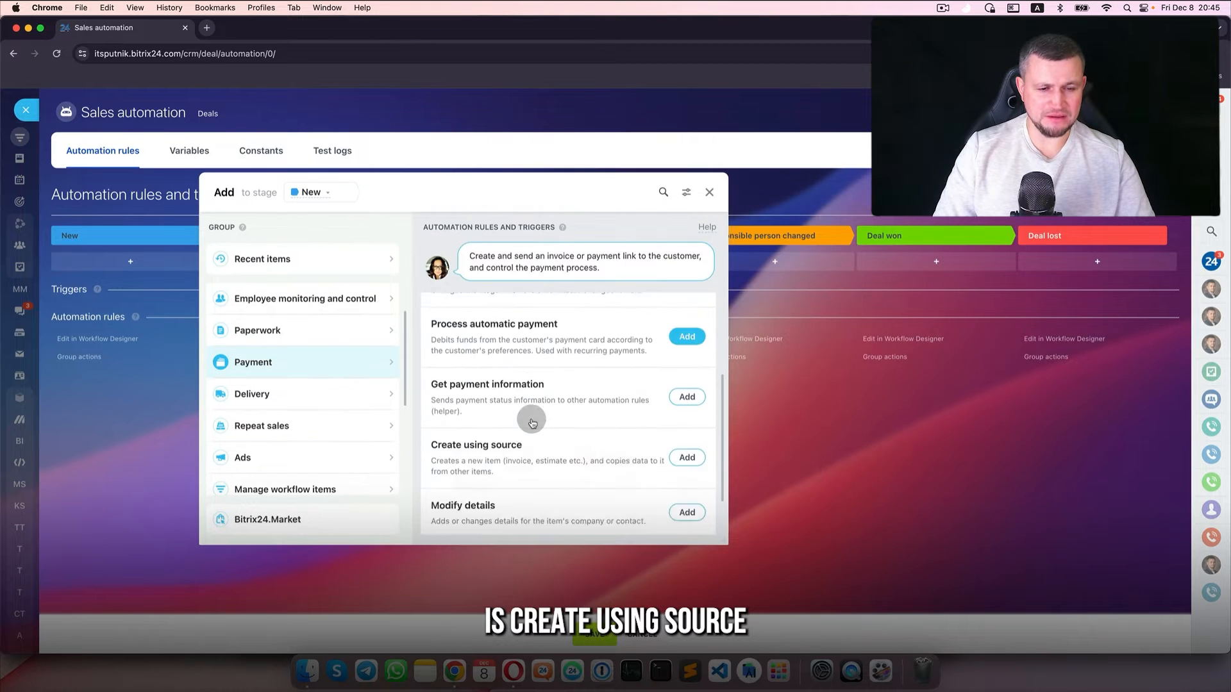
left_click(691, 422)
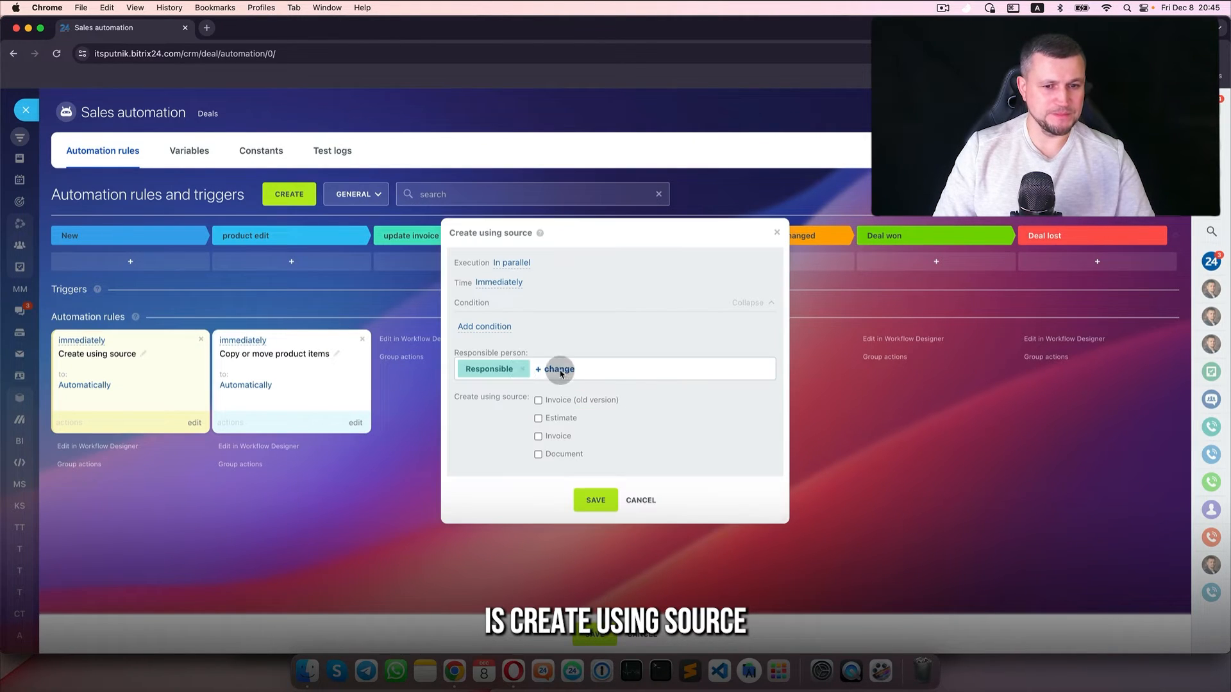
- Set the Create using source rule to create an Invoice, then save the rule and the automation changes
left_click(539, 437)
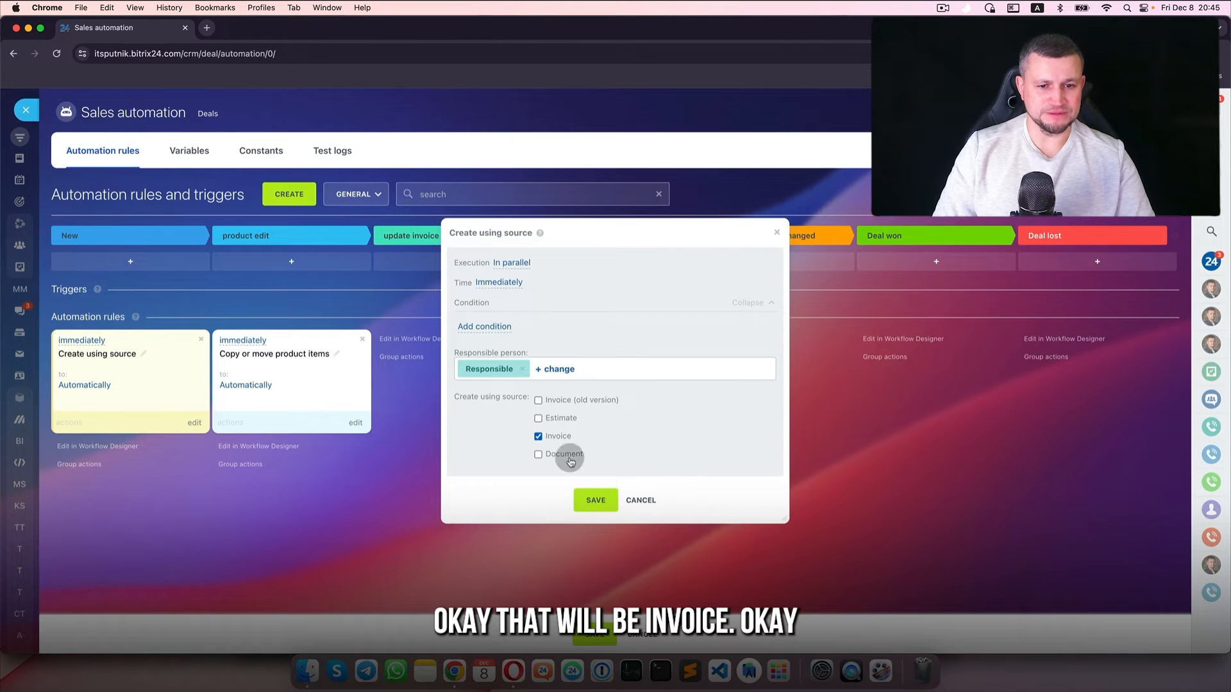
left_click(600, 498)
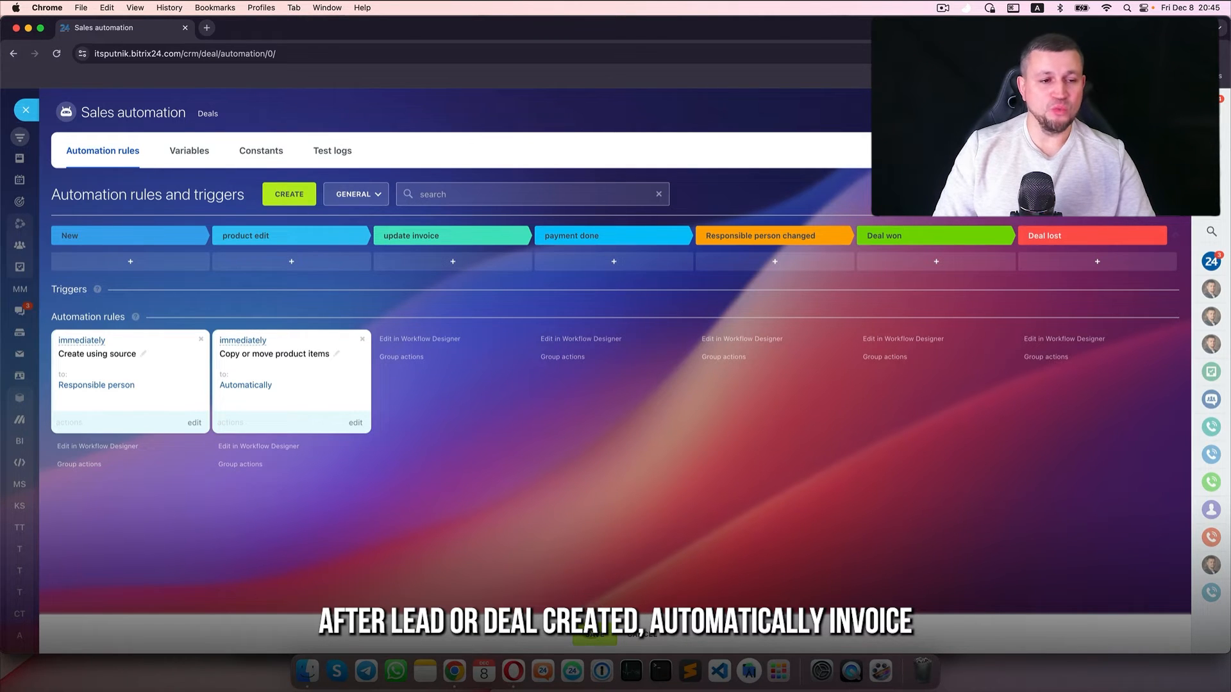
left_click(592, 628)
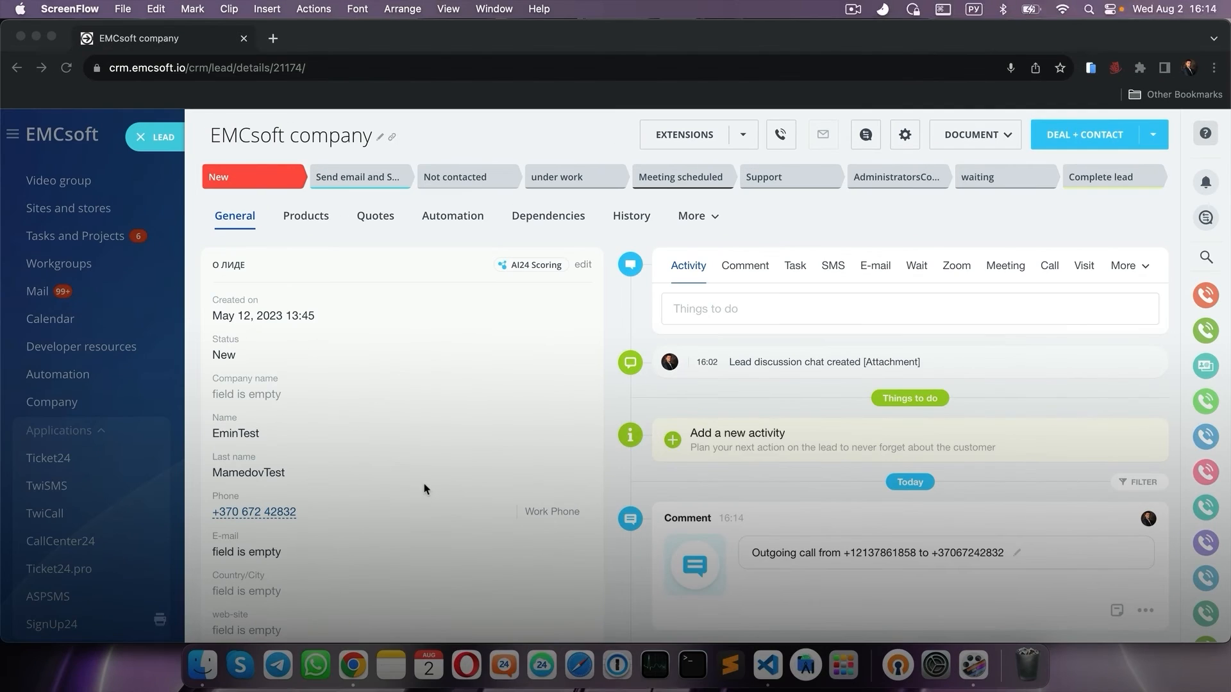
- Call the EMCsoft company lead's work phone through CallCenter24 using the preselected source number
left_click(277, 516)
left_click(233, 515)
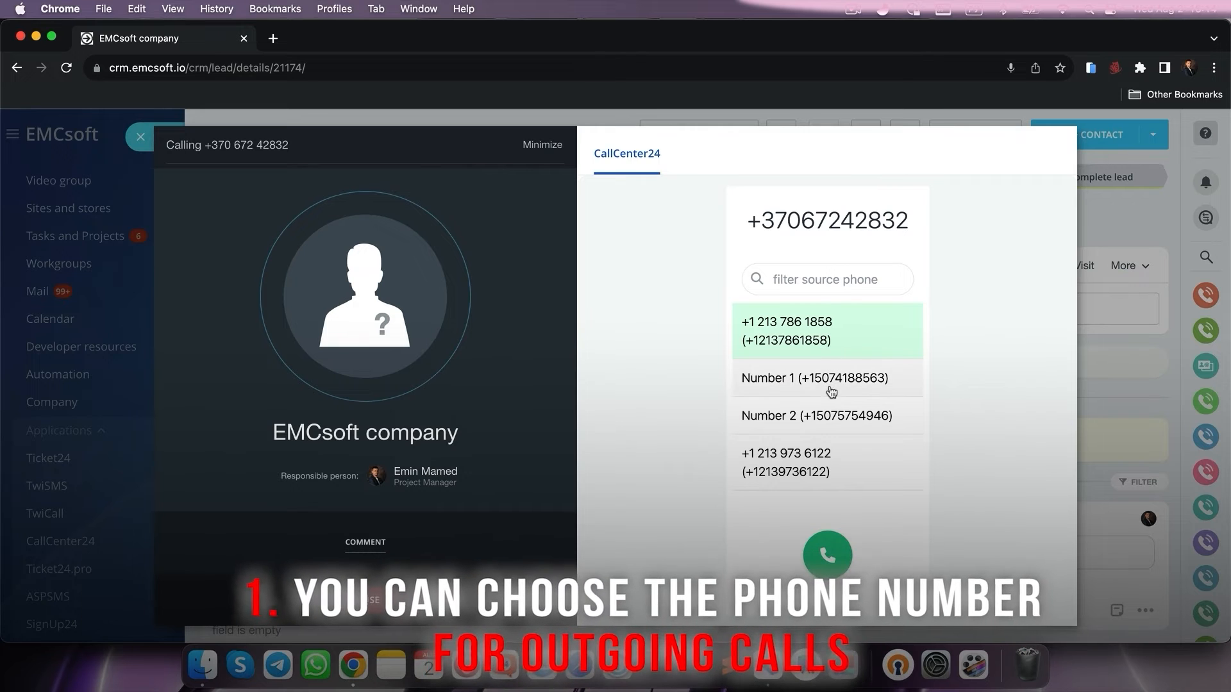
left_click(827, 555)
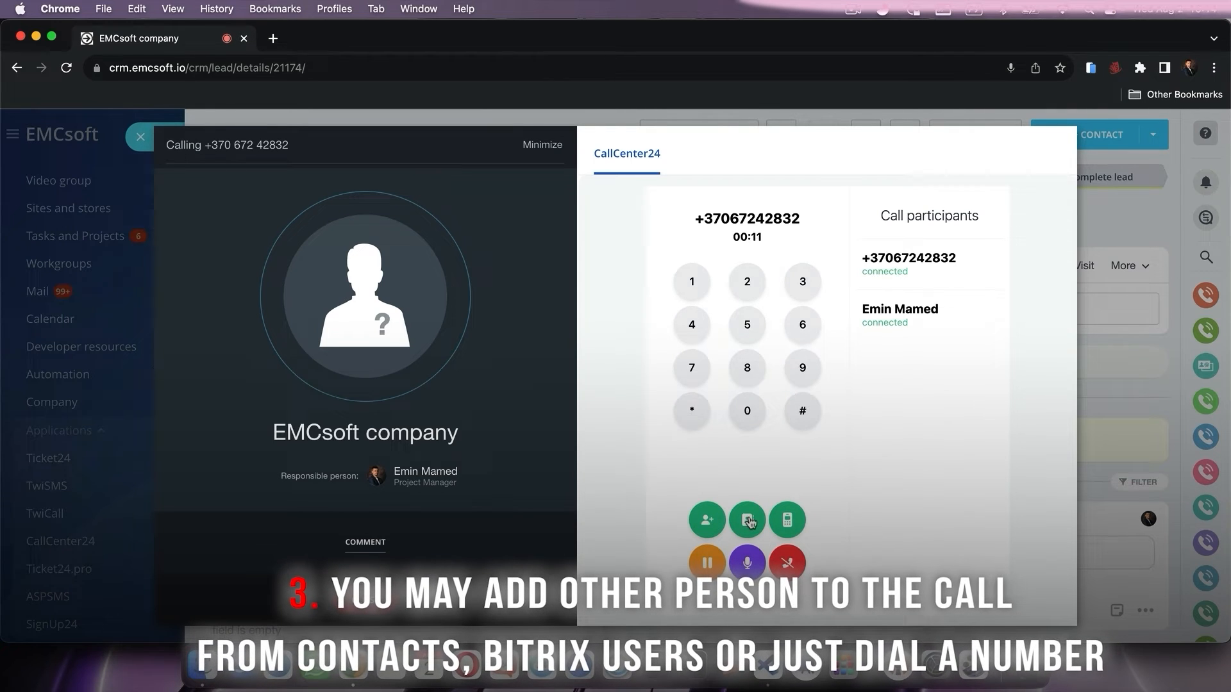
- View the leads and contacts available for the call, then pick a colleague from the recent Bitrix users as a participant
left_click(749, 521)
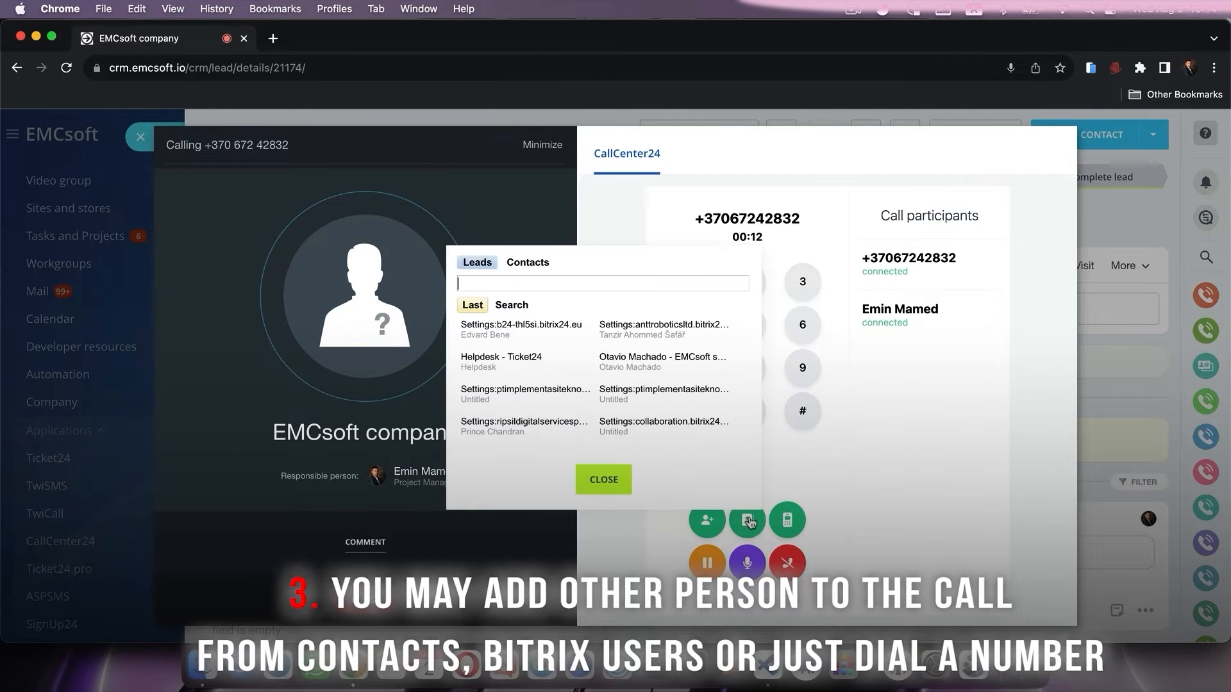
left_click(606, 485)
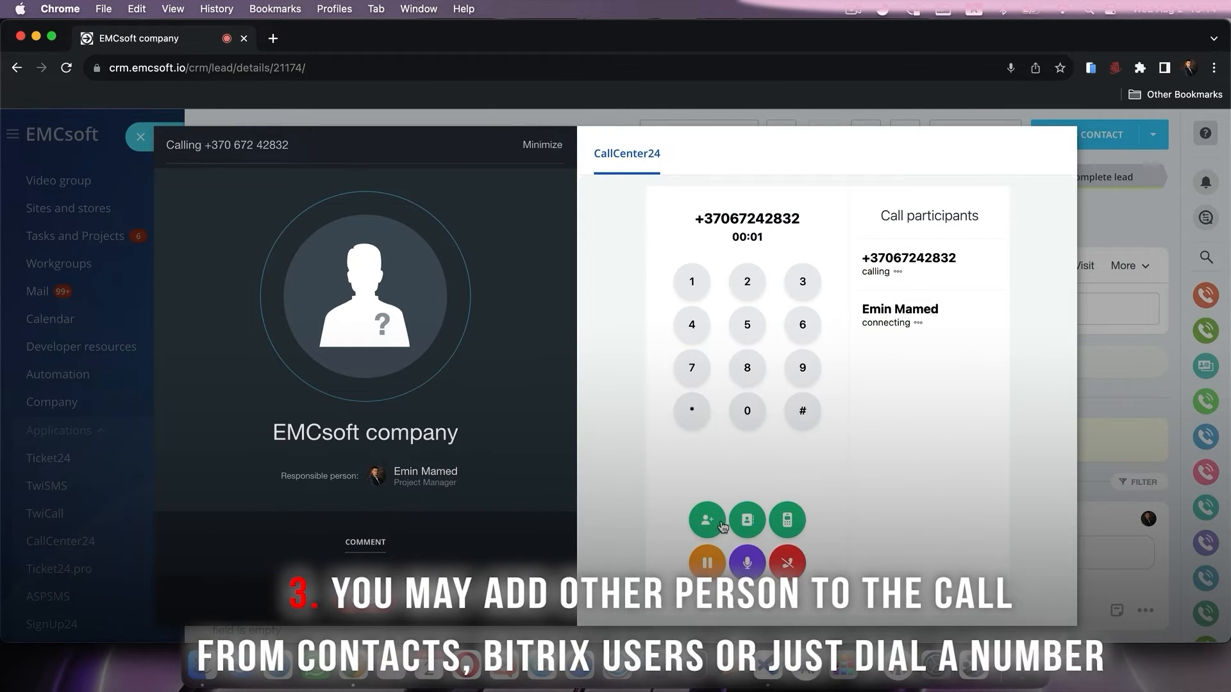
left_click(719, 523)
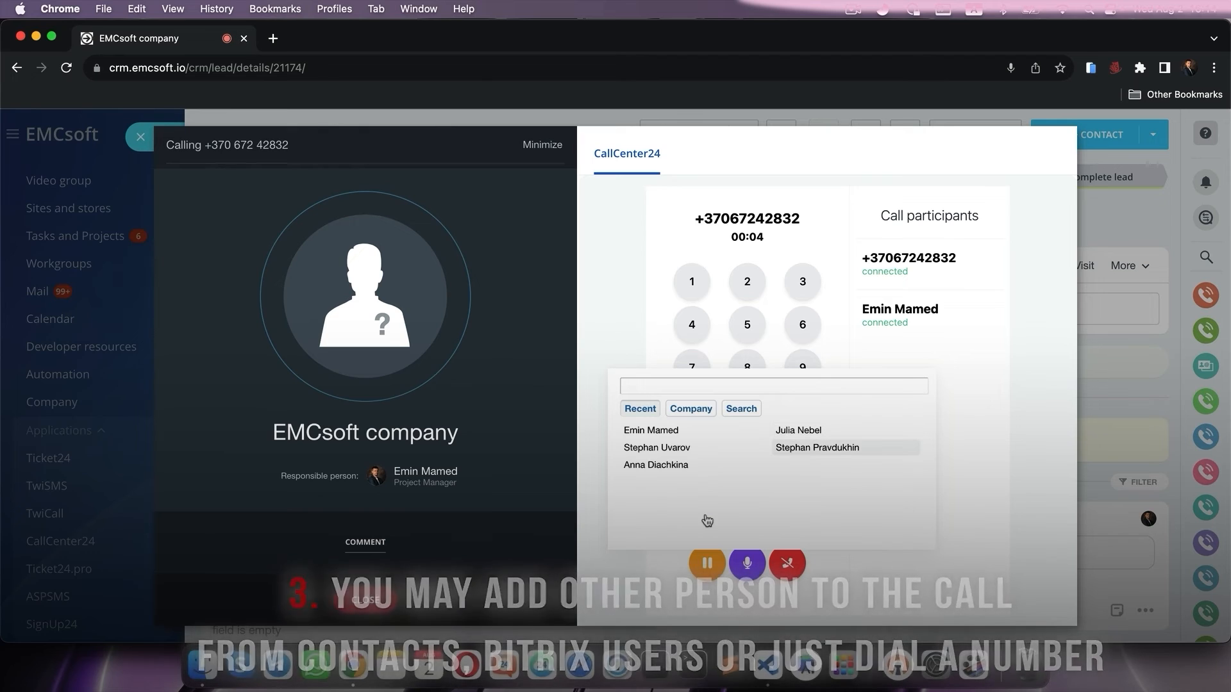
mouse_move(667, 440)
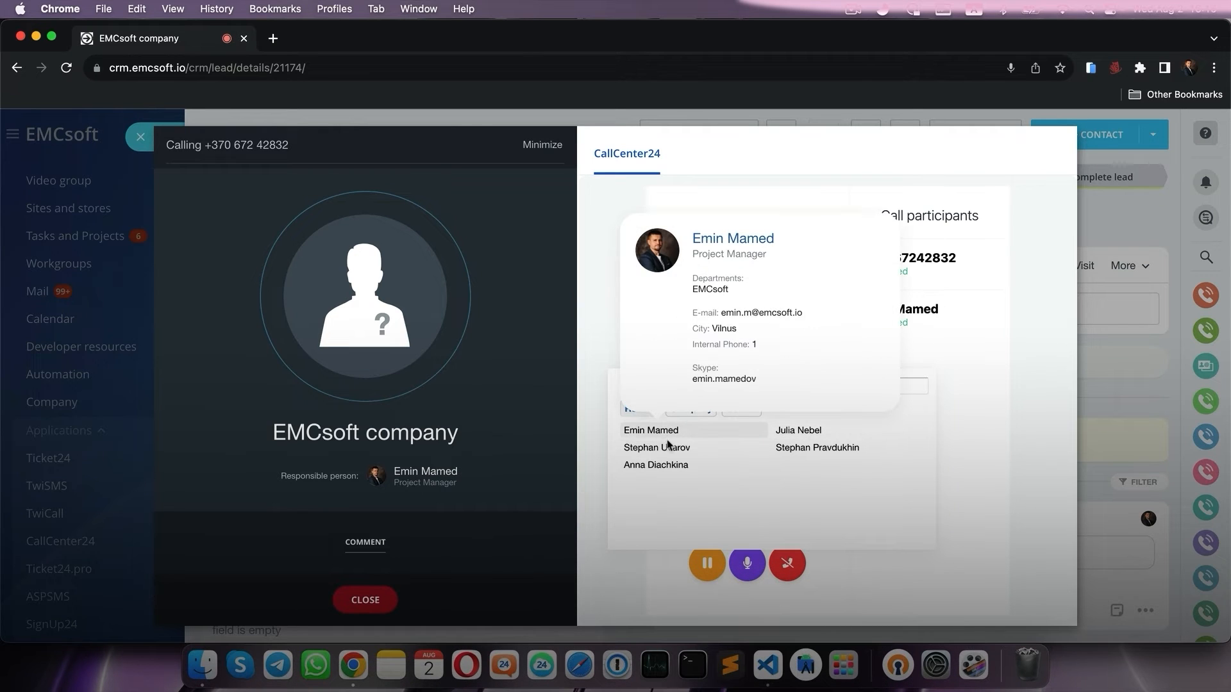
left_click(670, 453)
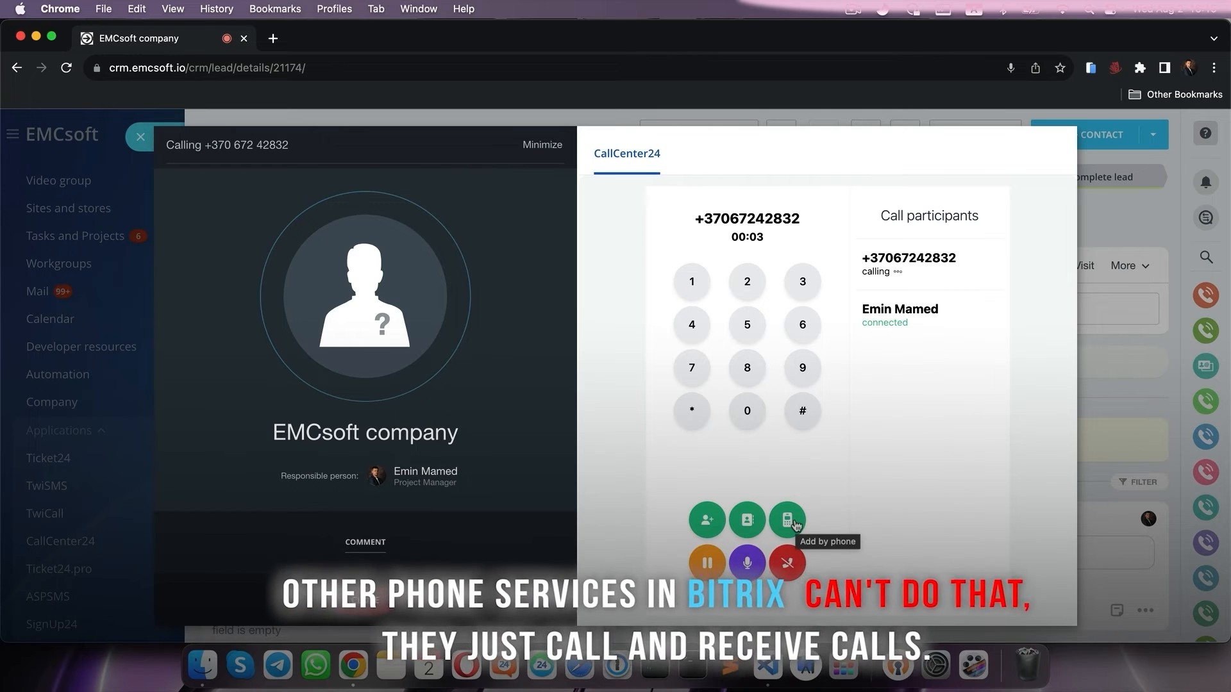
- Add another participant to the call by entering and dialing their phone number
left_click(788, 520)
type("+129696234")
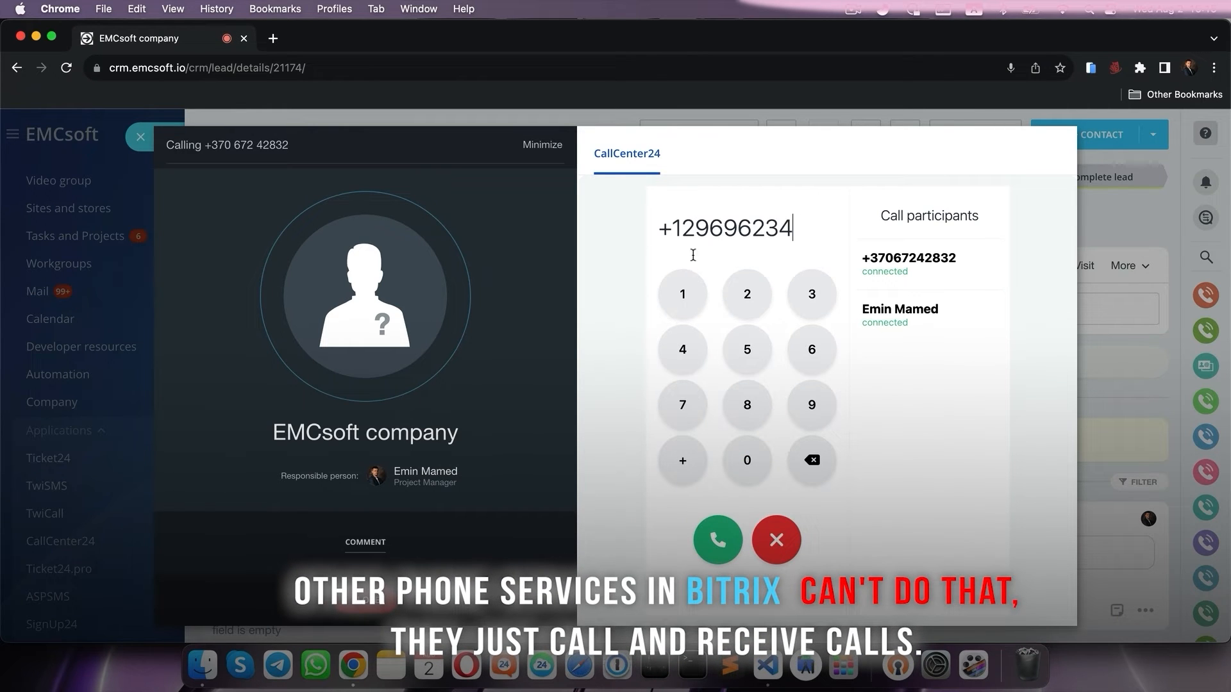
left_click(718, 540)
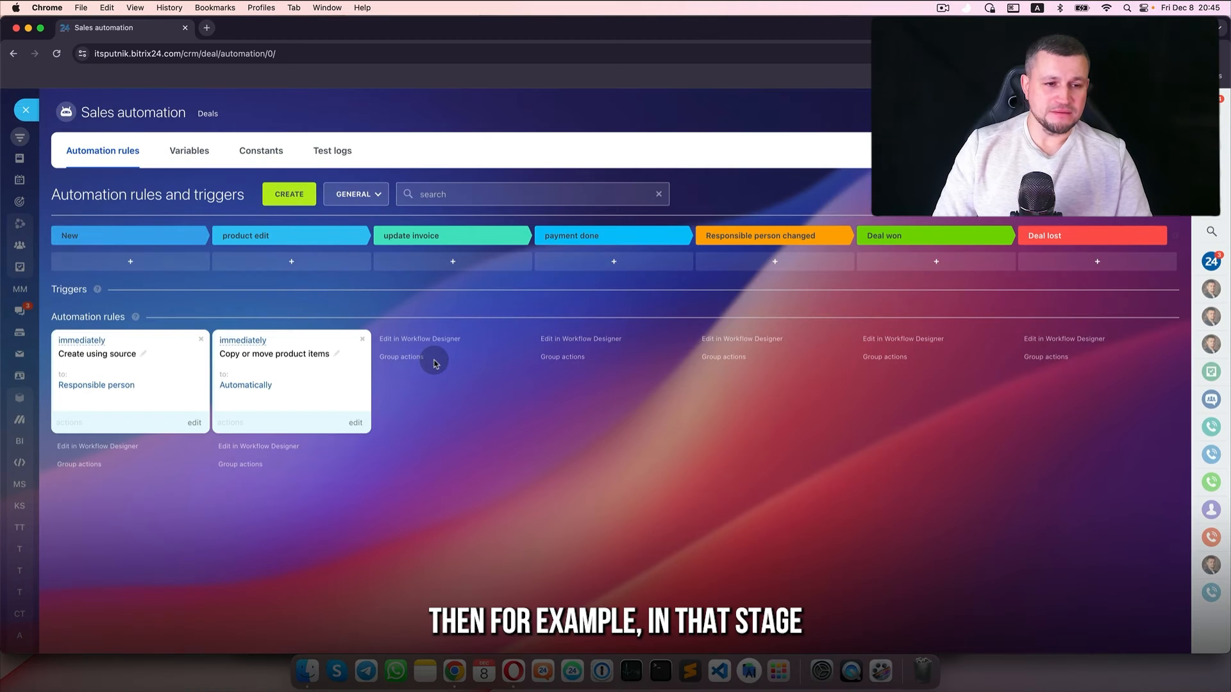
- Move the Copy or move product items rule to the update invoice stage, copy Create using source above it, and save the automation changes
left_click_drag(434, 363, 409, 383)
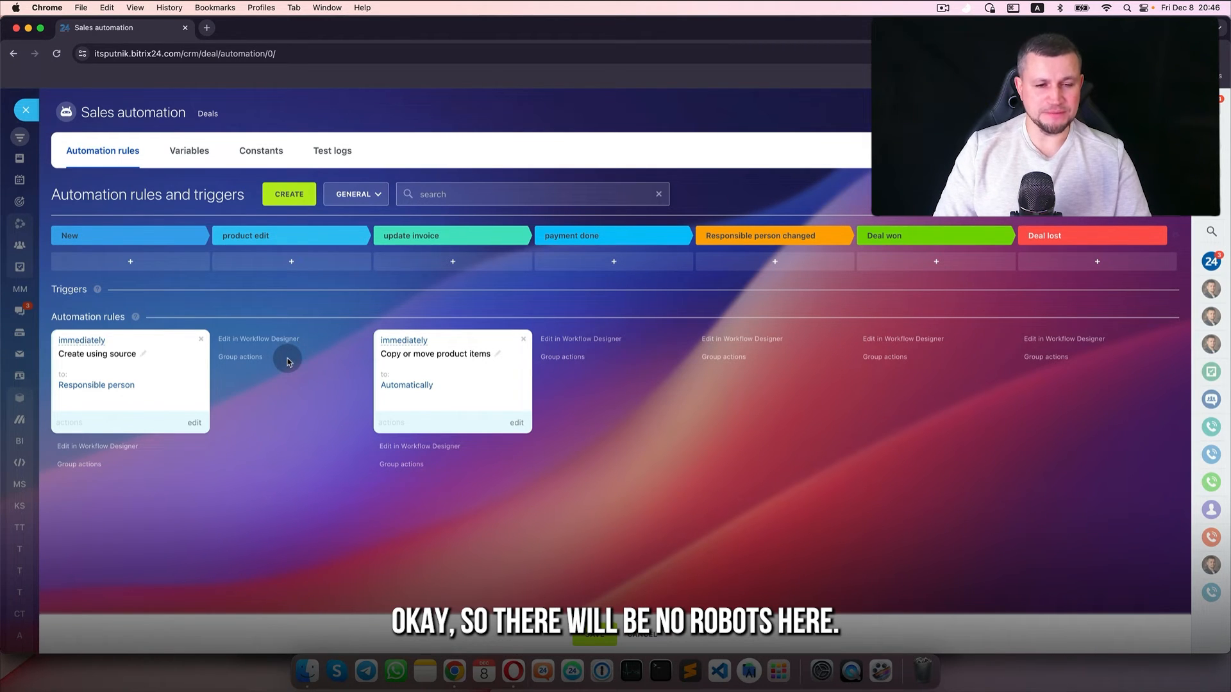
left_click_drag(72, 422, 416, 353)
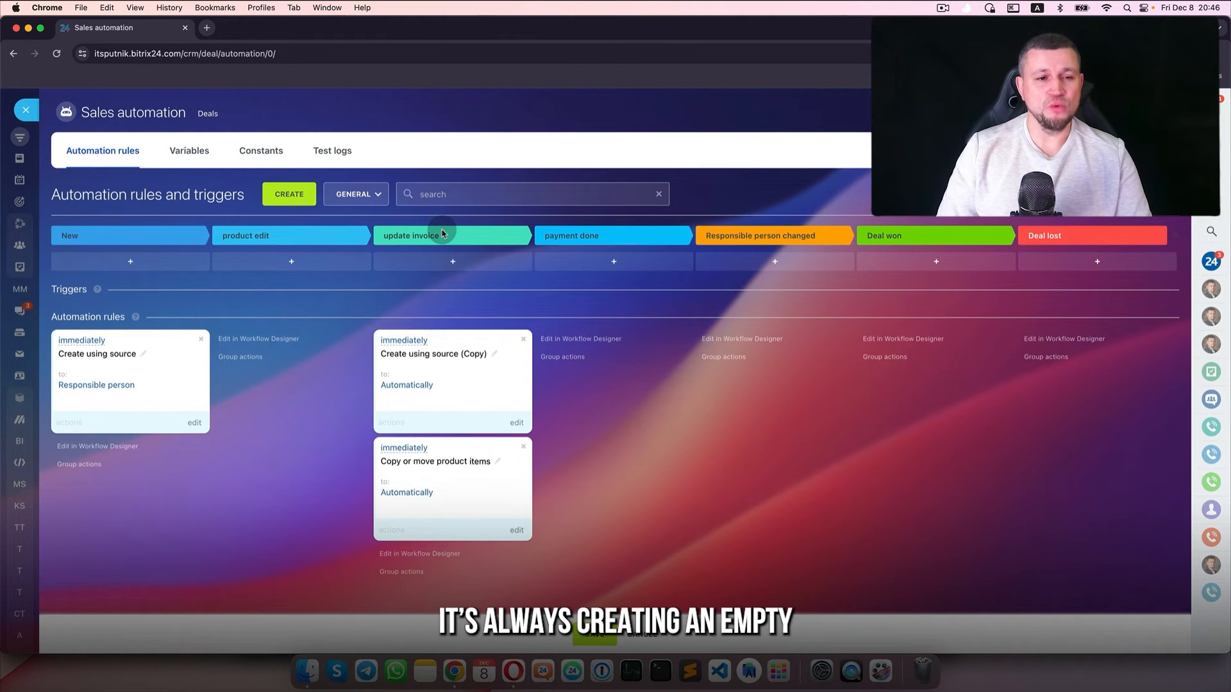
left_click(638, 636)
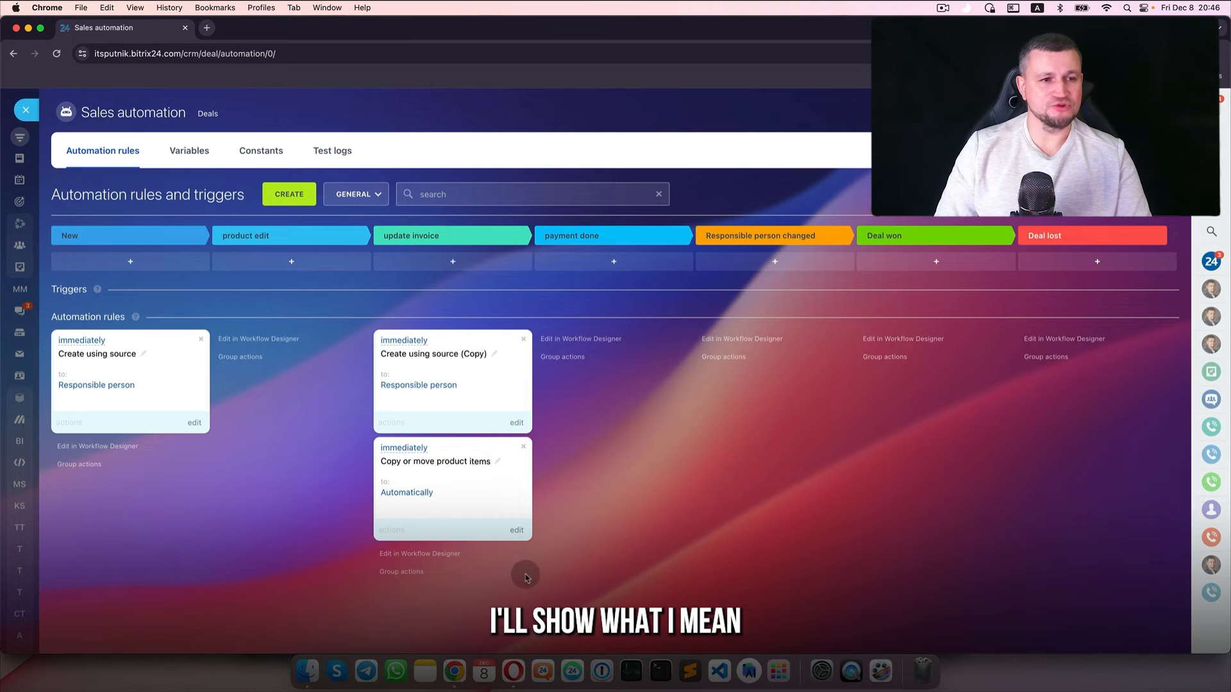
- Create a first invoice from the test deal, then compare the deal's products with the products in that invoice
left_click(27, 110)
left_click(57, 325)
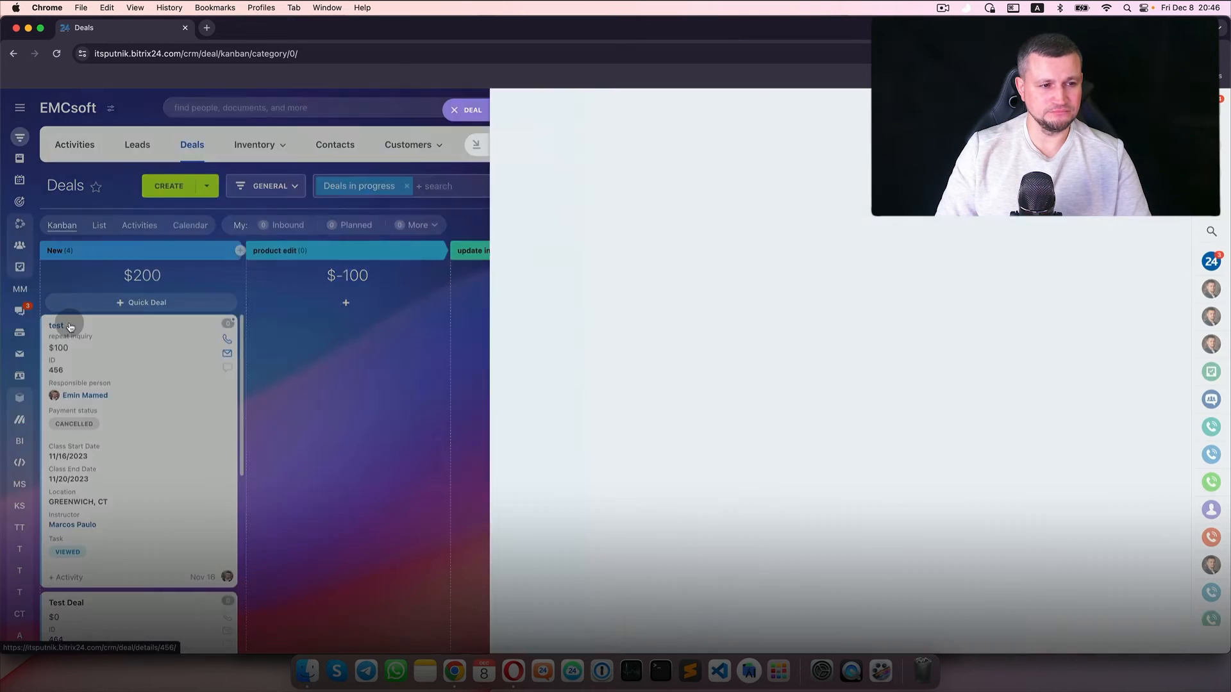
left_click(249, 169)
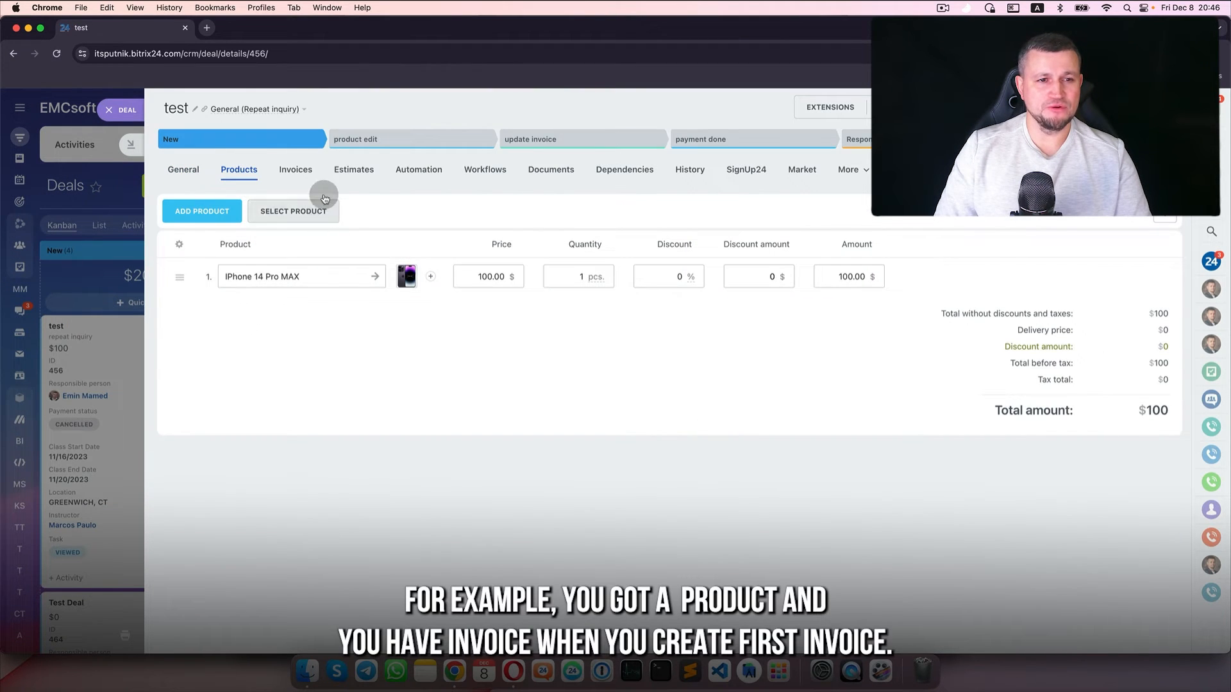
left_click(295, 169)
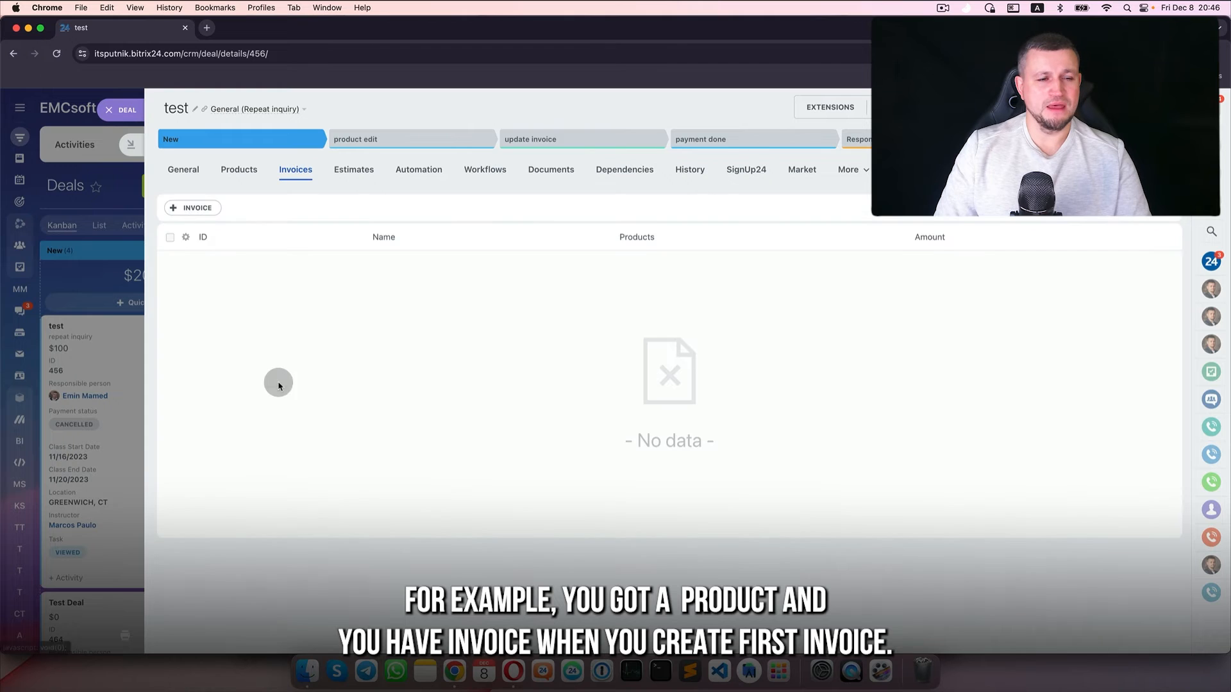
left_click(196, 210)
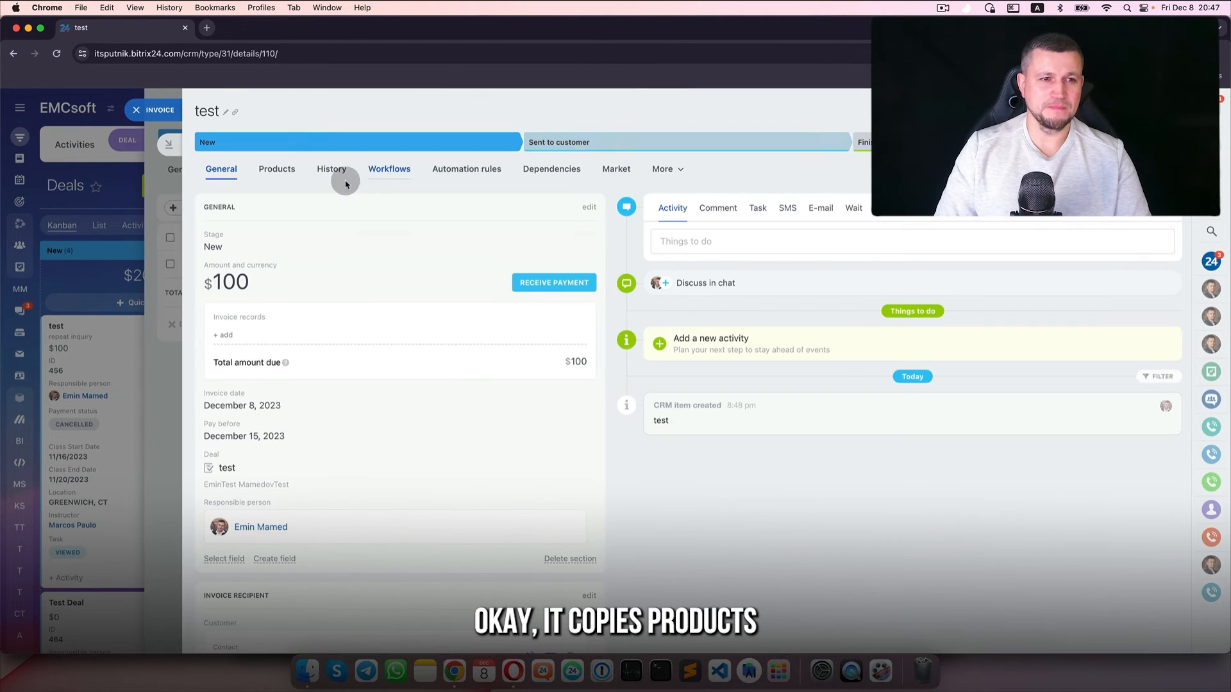
left_click(292, 181)
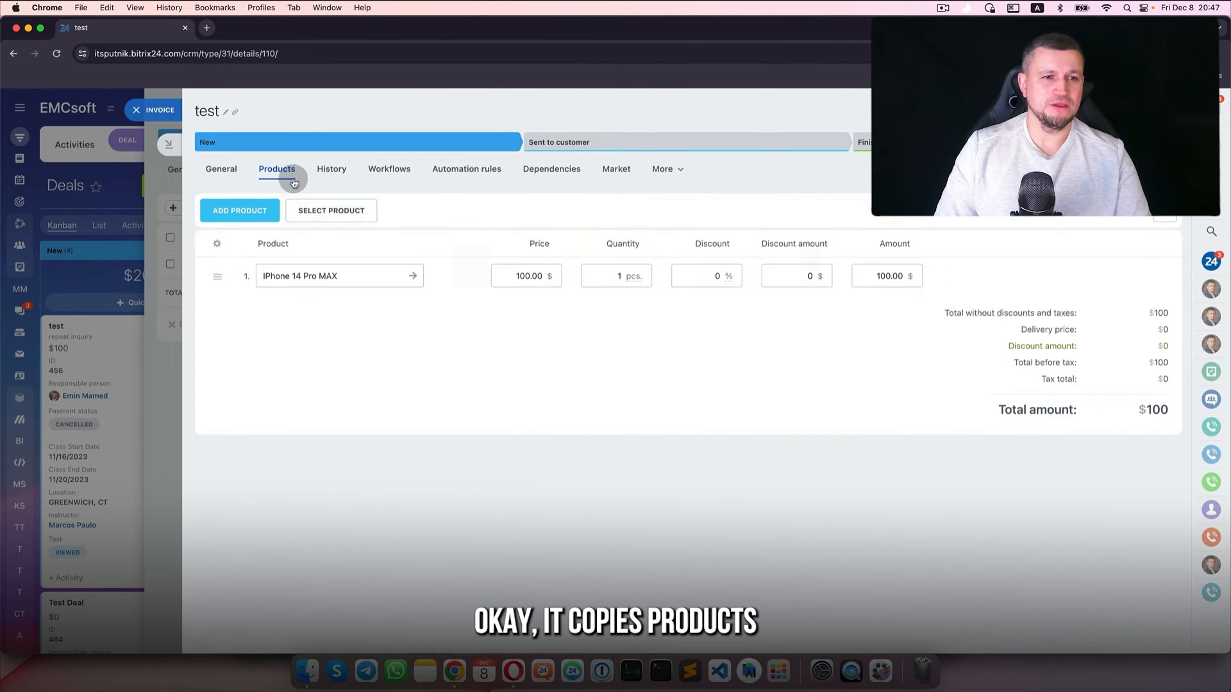
left_click(153, 110)
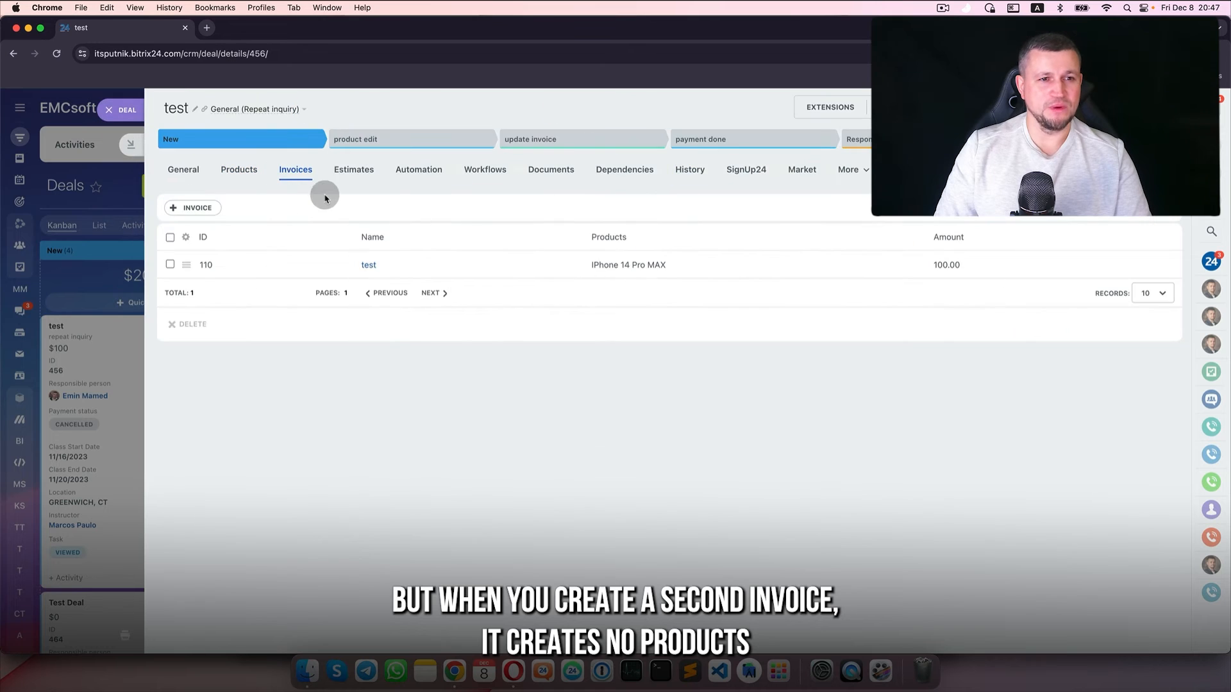
- Create a second invoice from the test deal, close it and select all of the deal's invoices
left_click(196, 208)
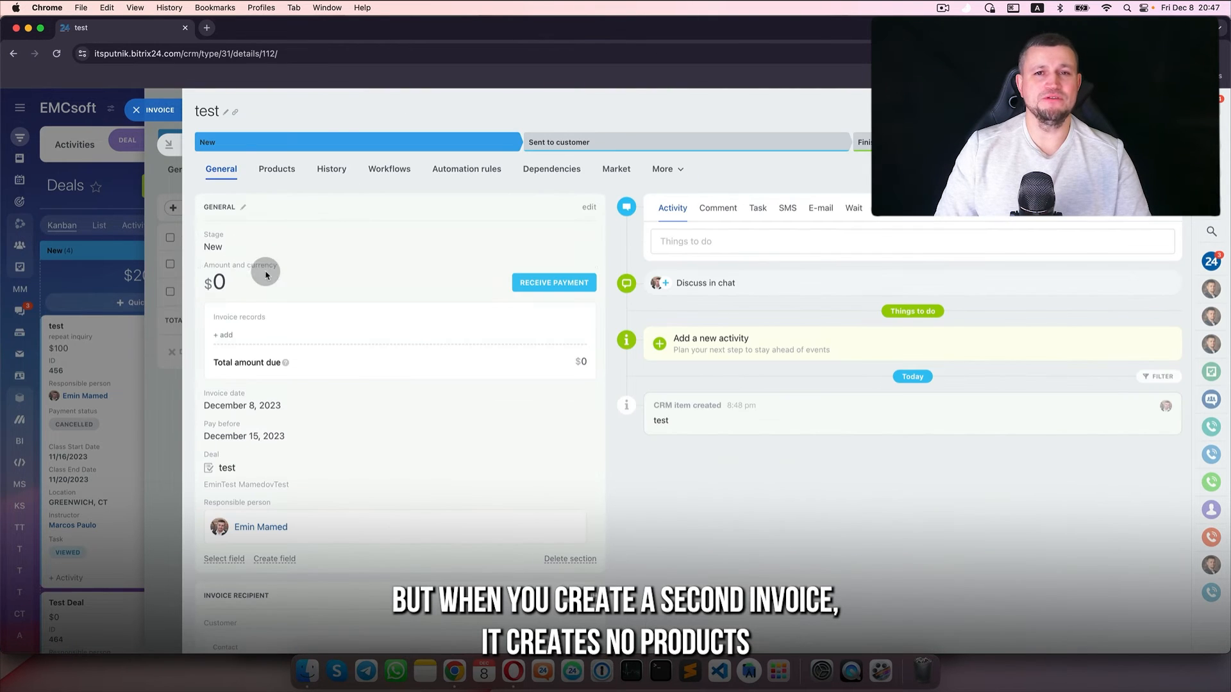
left_click(154, 110)
left_click(170, 238)
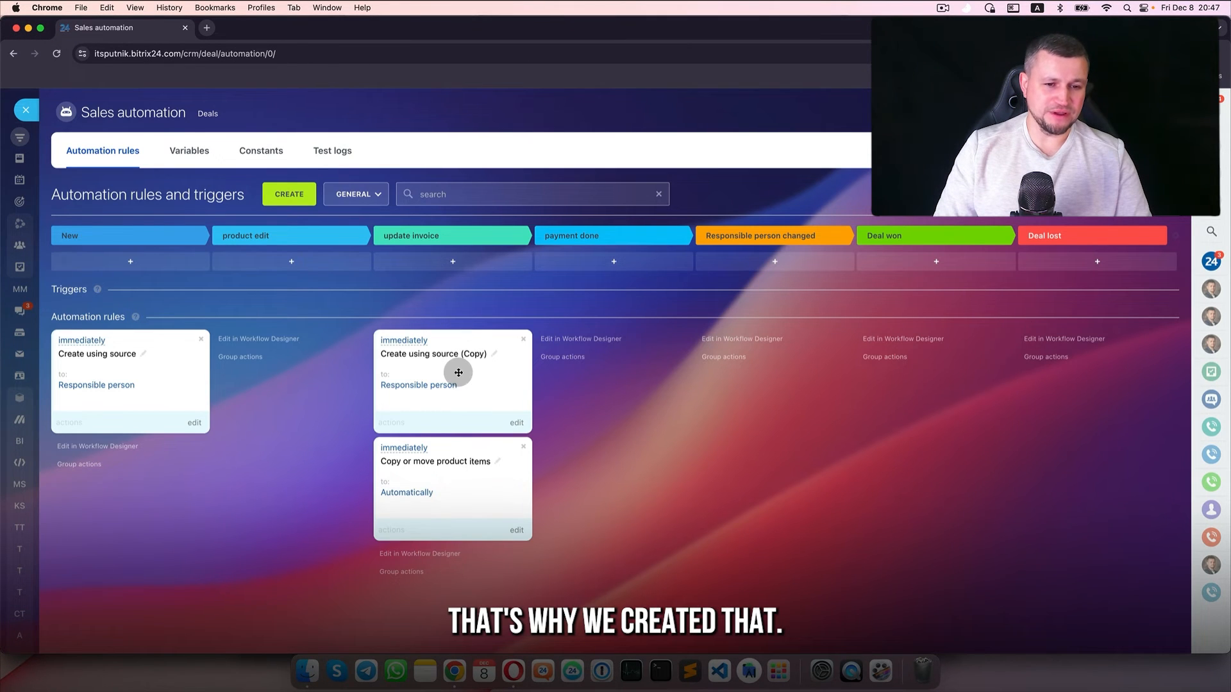
- Set the Copy or move product items rule to target Invoice, using the Invoice ID from Create using source (Copy), and save the automation
left_click(517, 530)
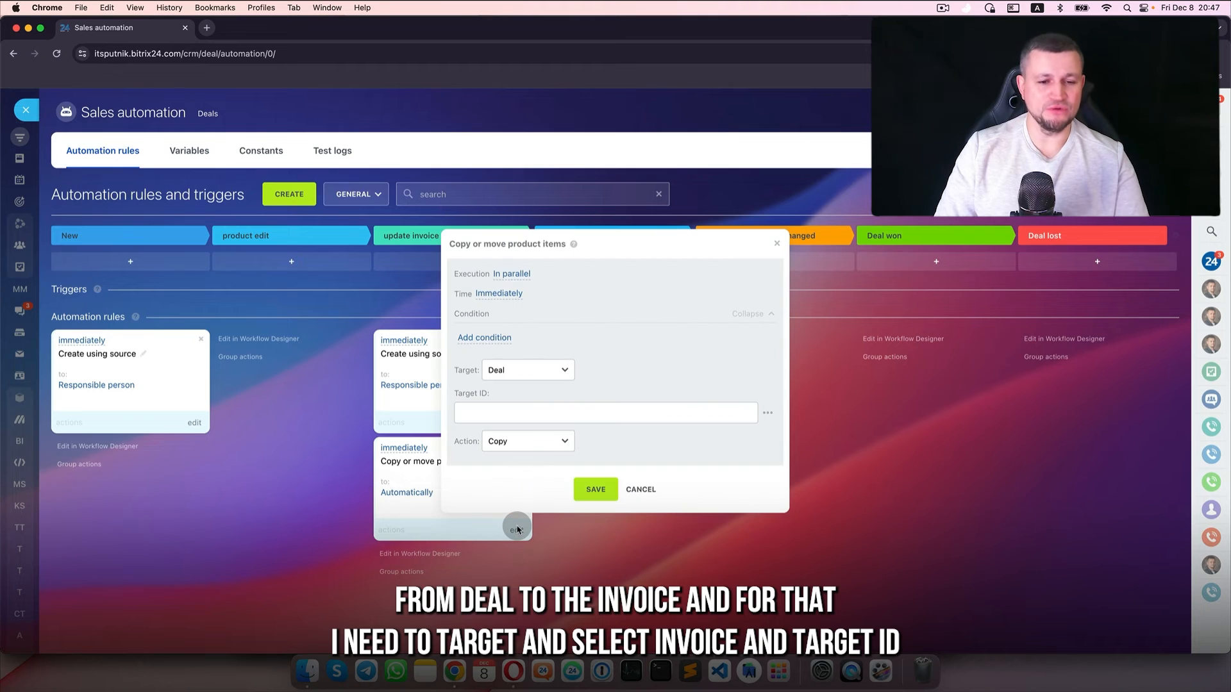
left_click(504, 375)
left_click(496, 403)
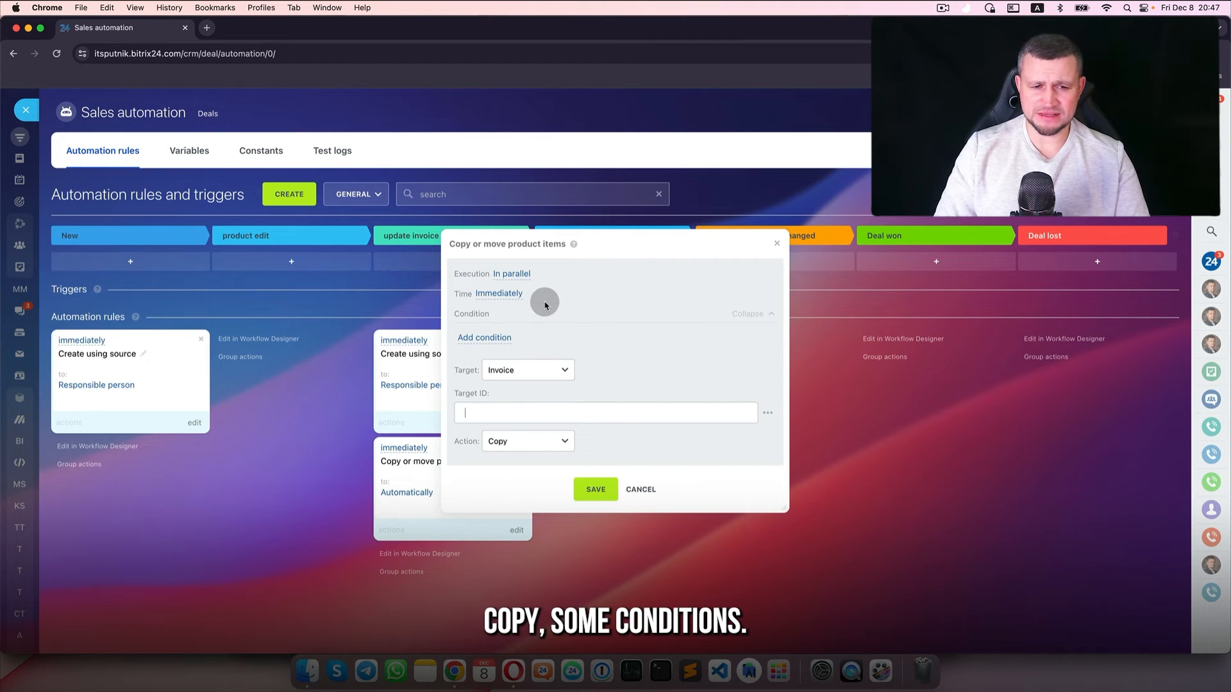
left_click(769, 414)
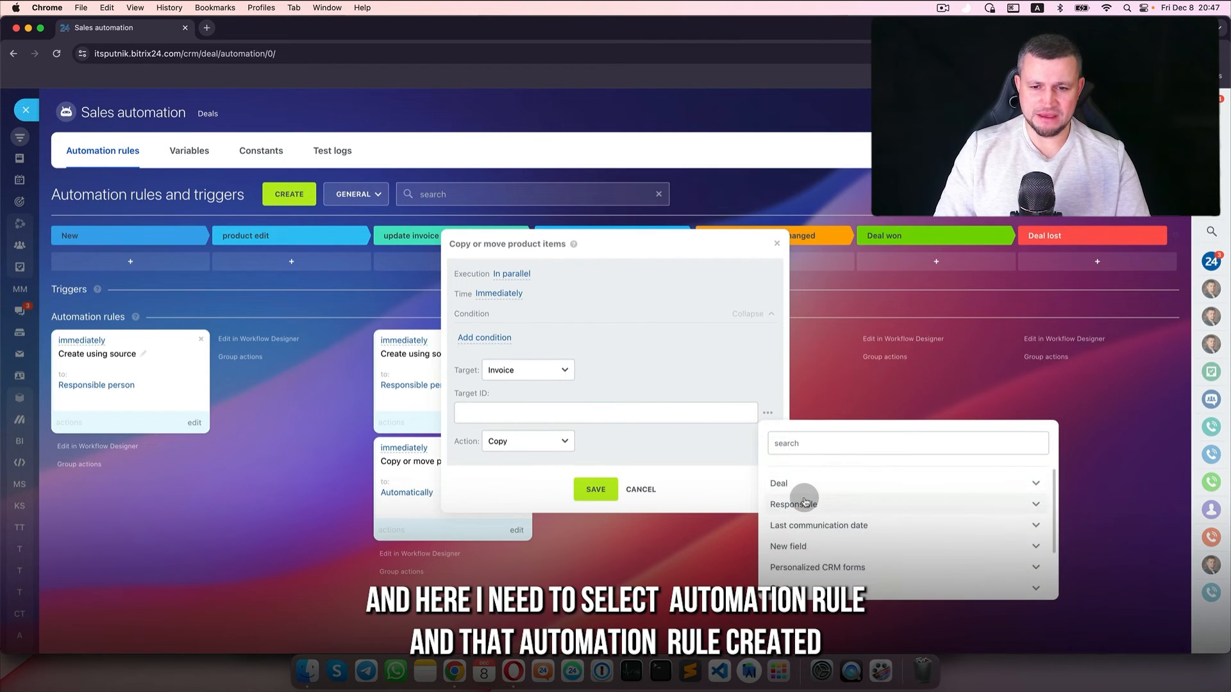
scroll(802, 494, "down", 3)
scroll(819, 574, "down", 1)
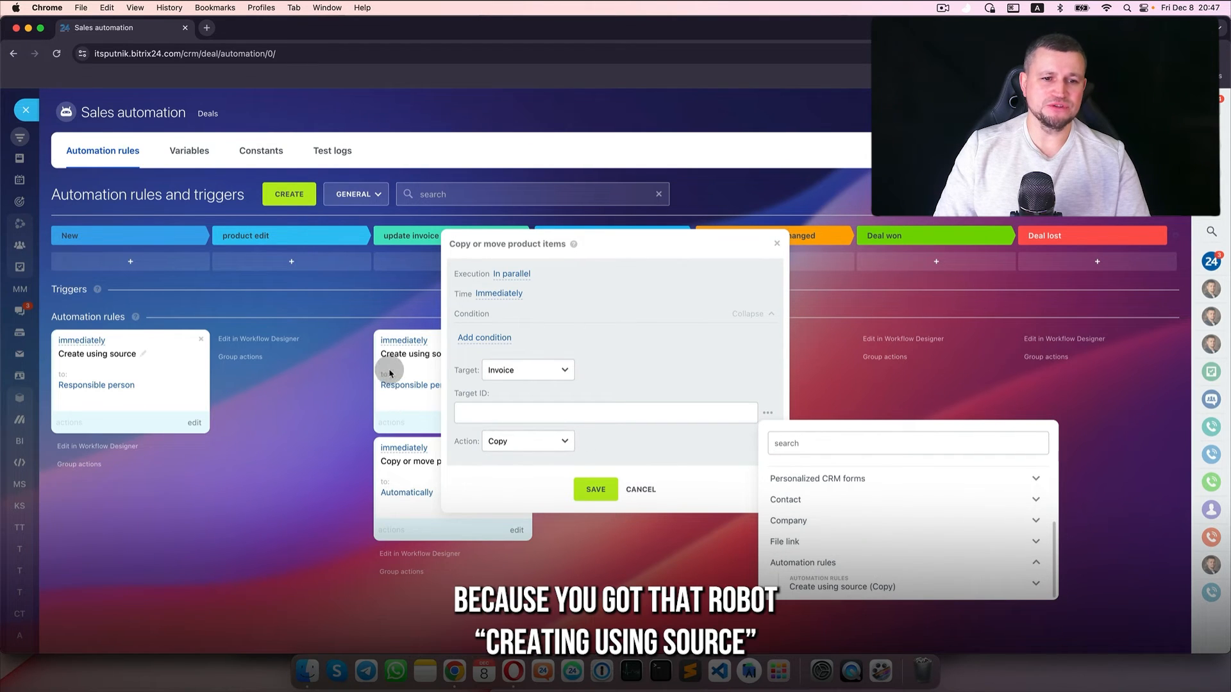
left_click(883, 587)
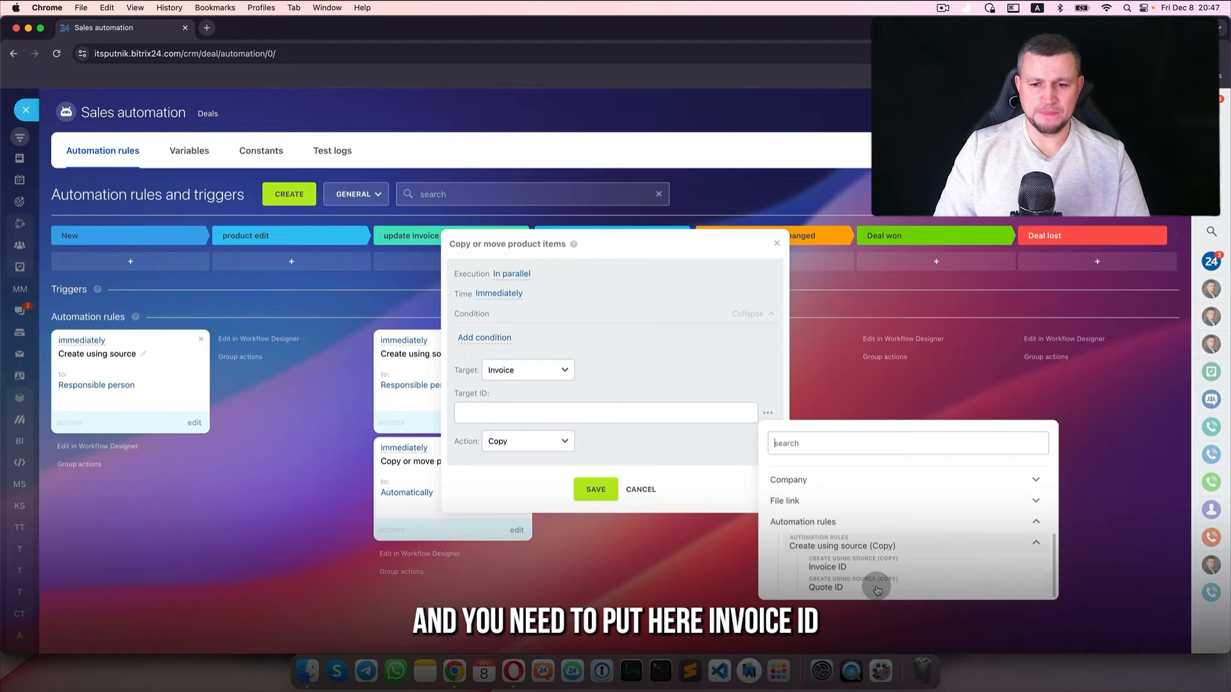
left_click(837, 567)
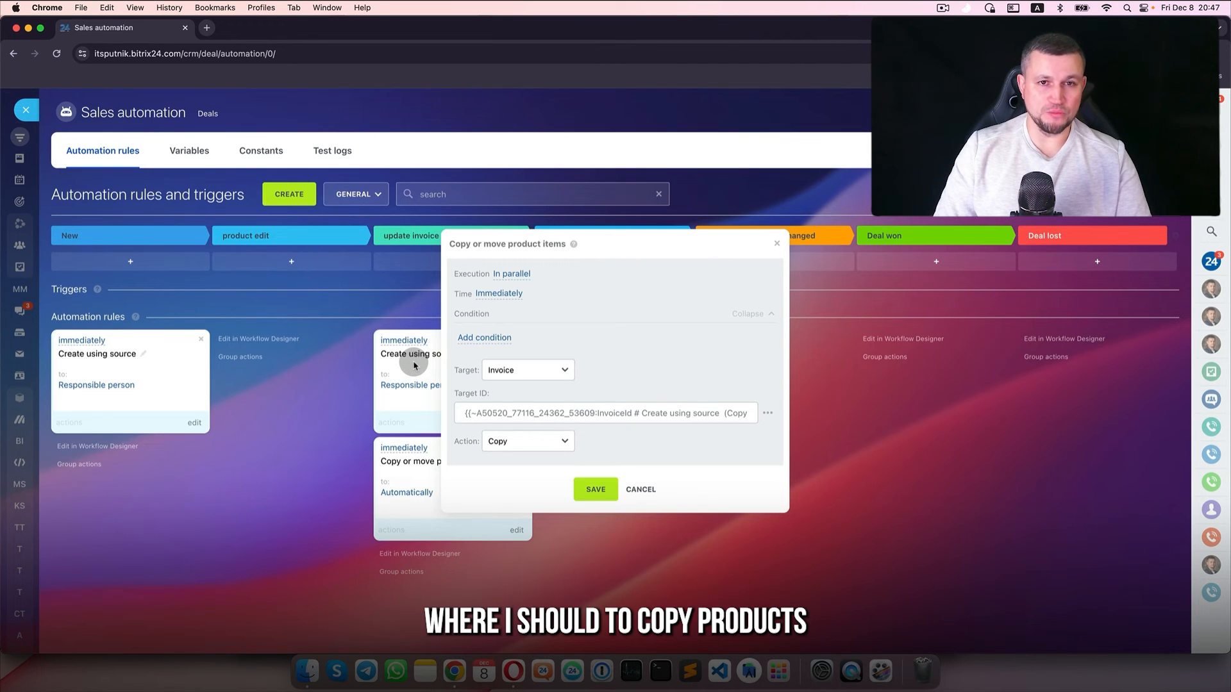
left_click(596, 489)
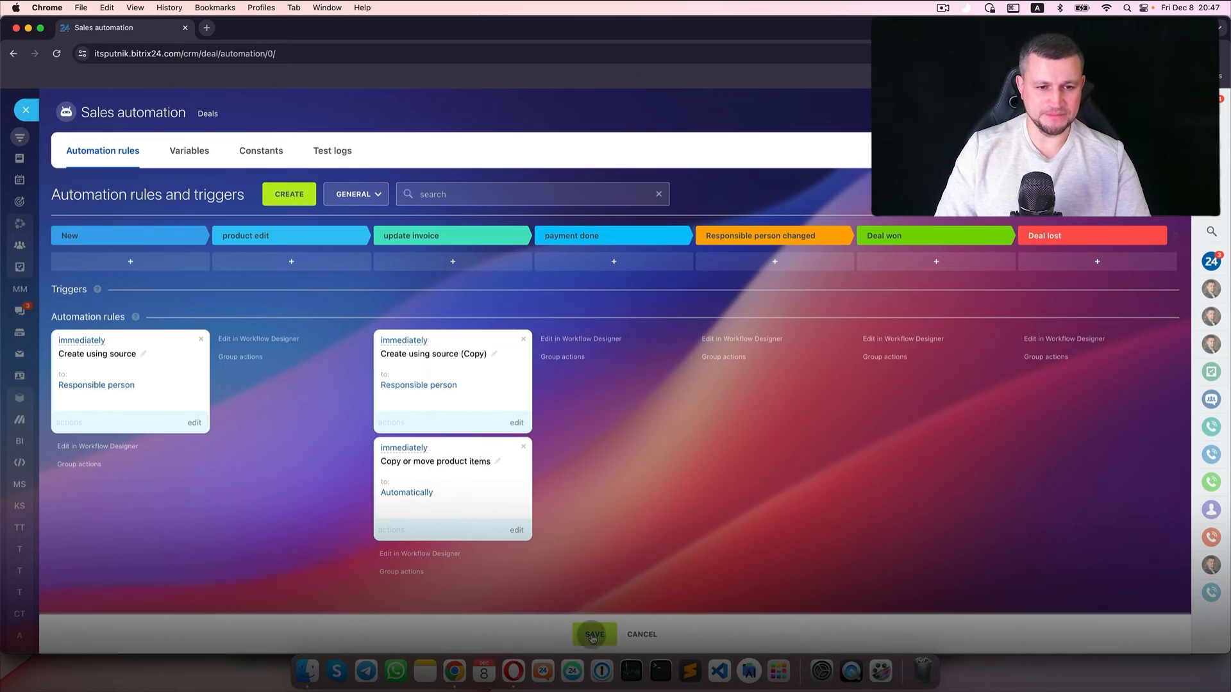
left_click(28, 108)
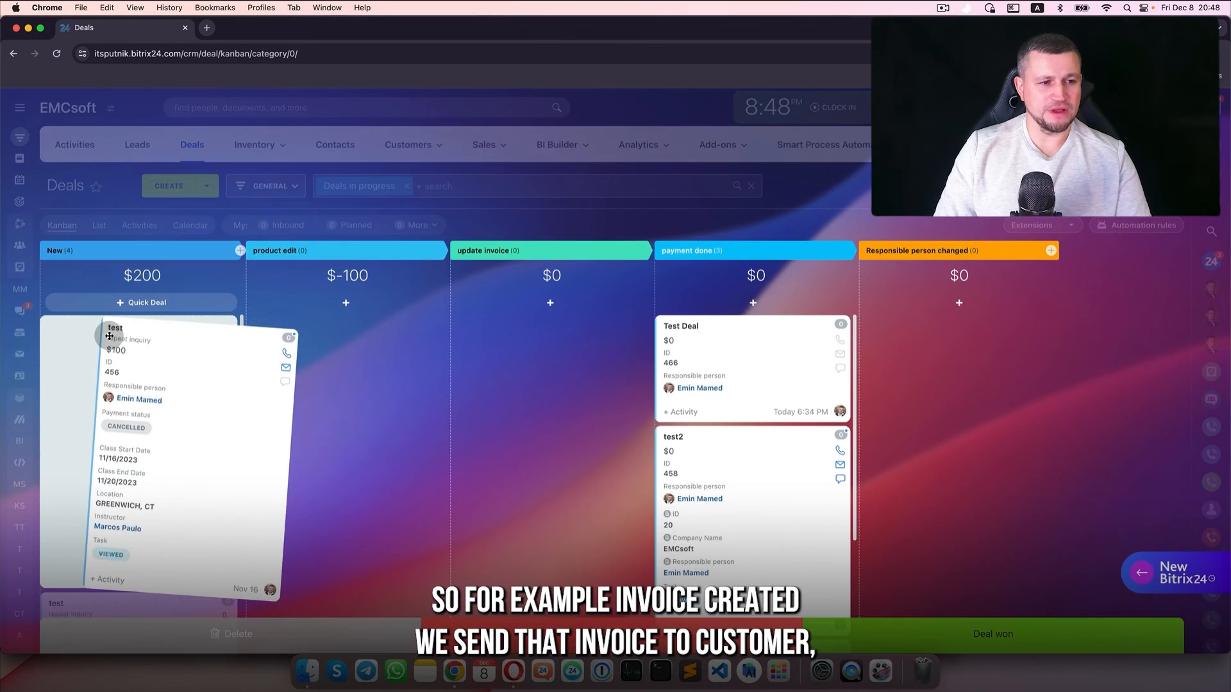
- Move the test deal to the product edit stage, check its invoices, and add Apple watch to its products
left_click_drag(110, 336, 106, 334)
left_click(292, 171)
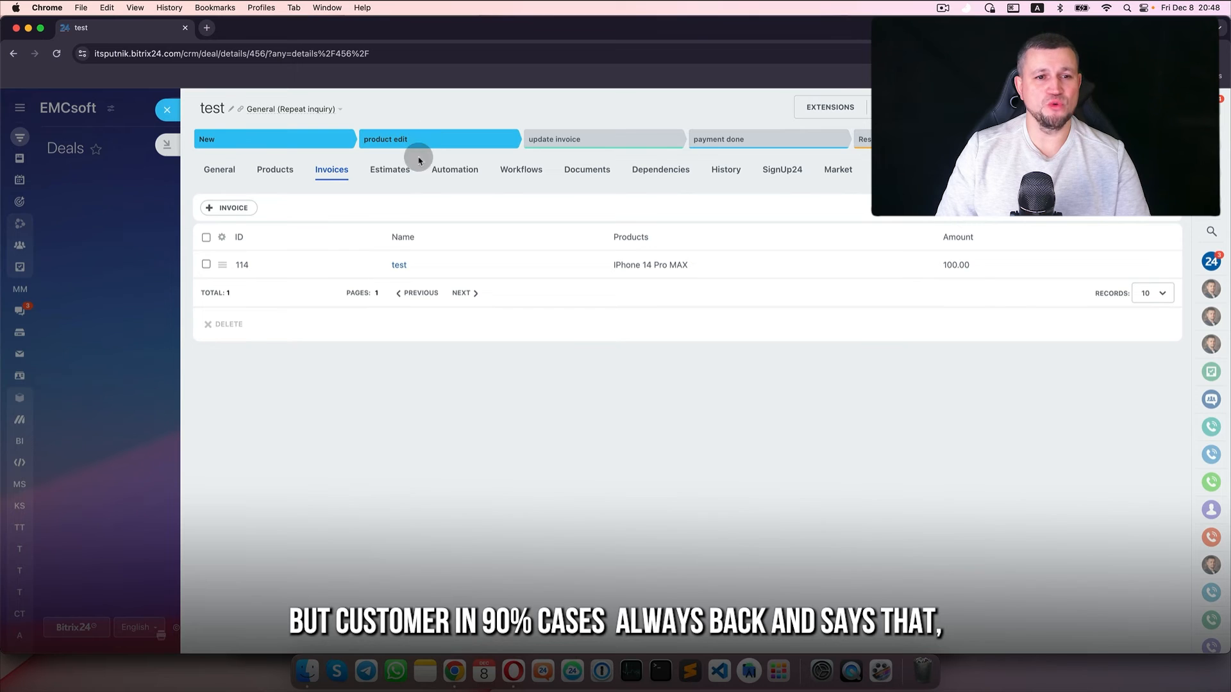
left_click(282, 173)
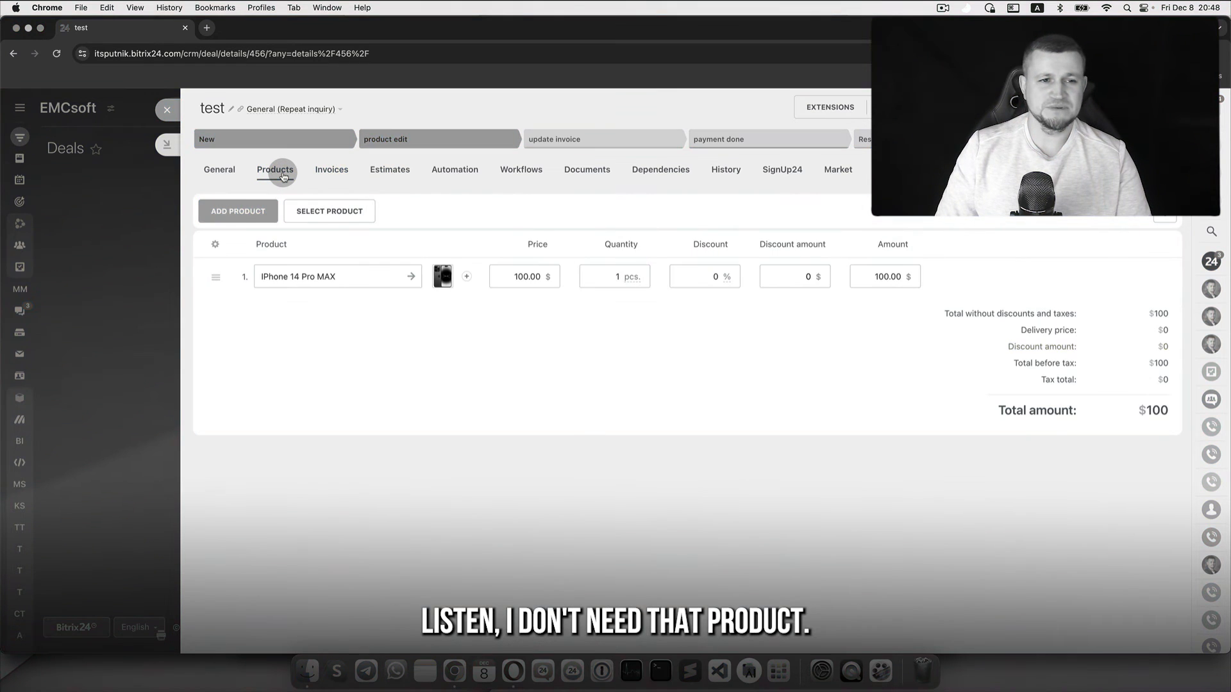
left_click(321, 212)
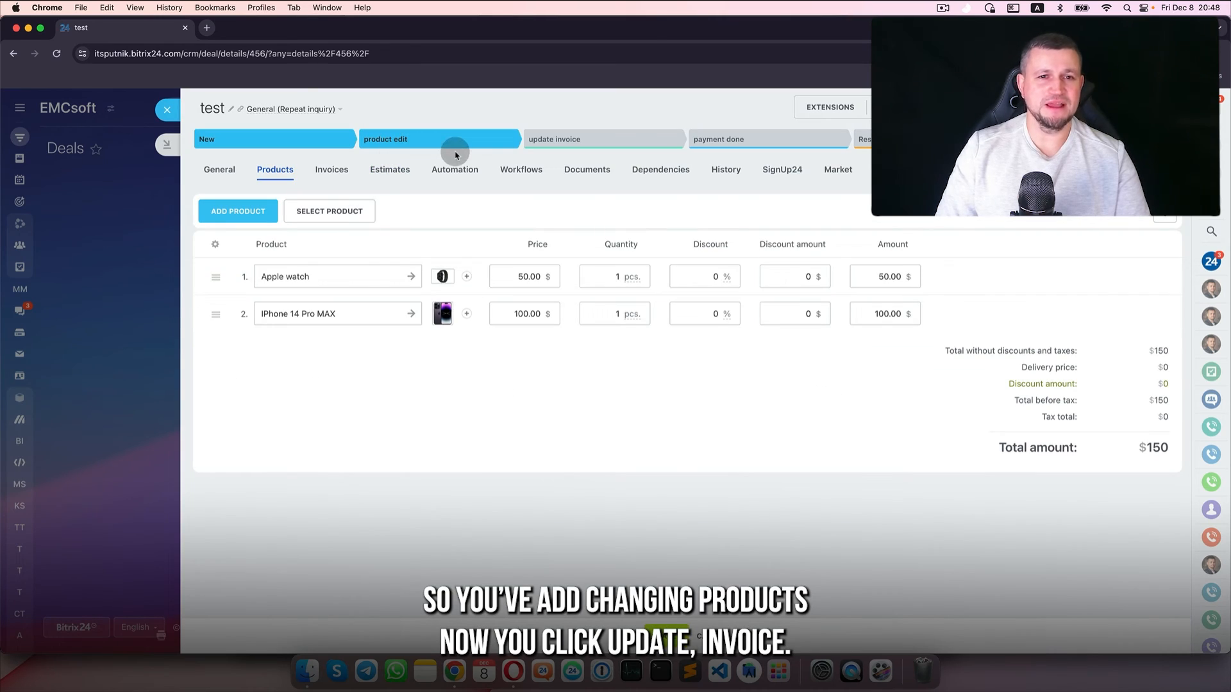
- Save the deal's product changes, move the deal to the update invoice stage and view its invoices
left_click(552, 144)
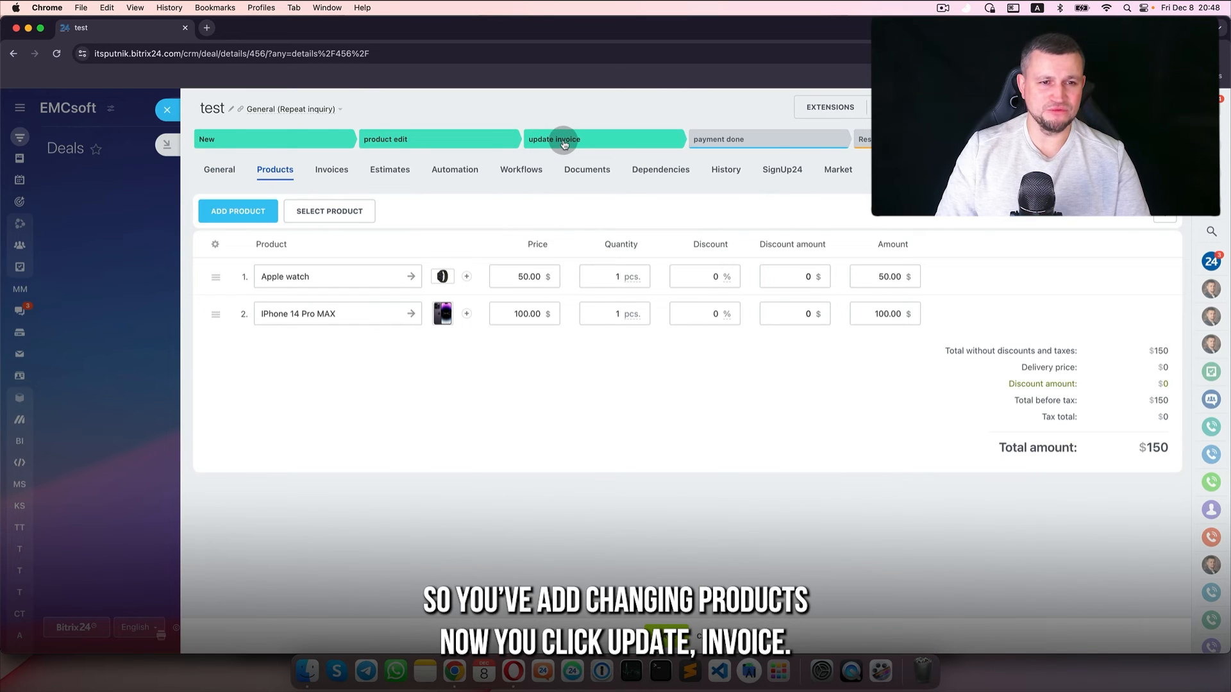
left_click(674, 636)
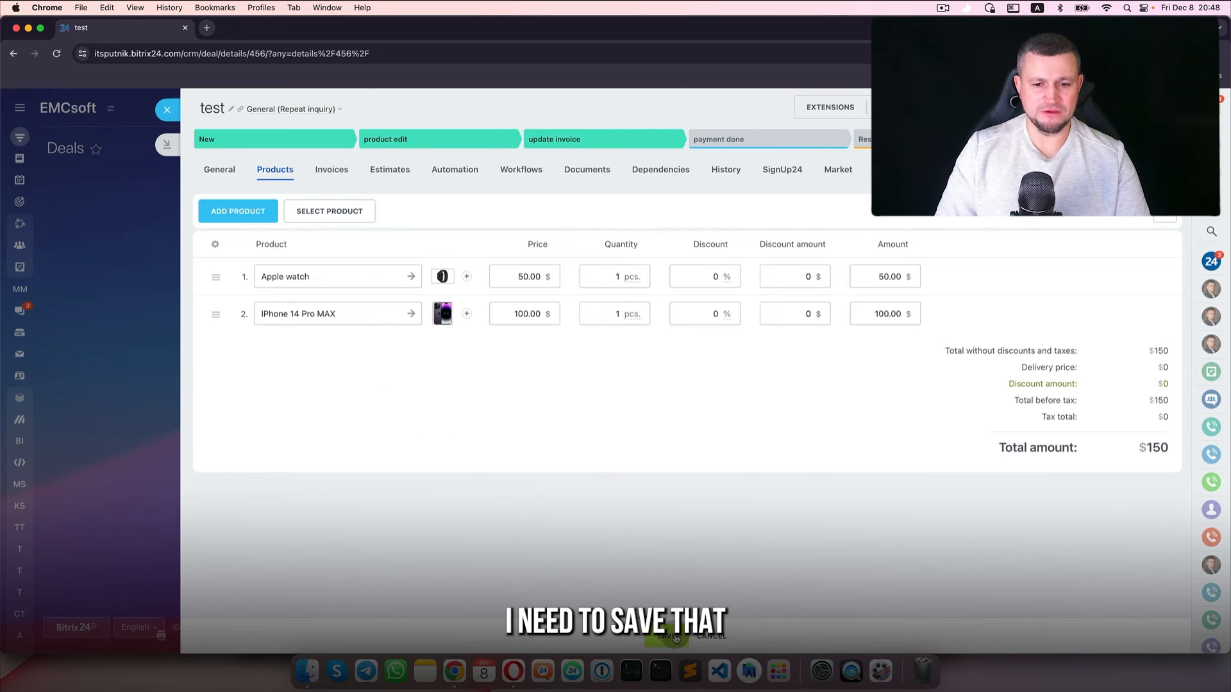
left_click(549, 142)
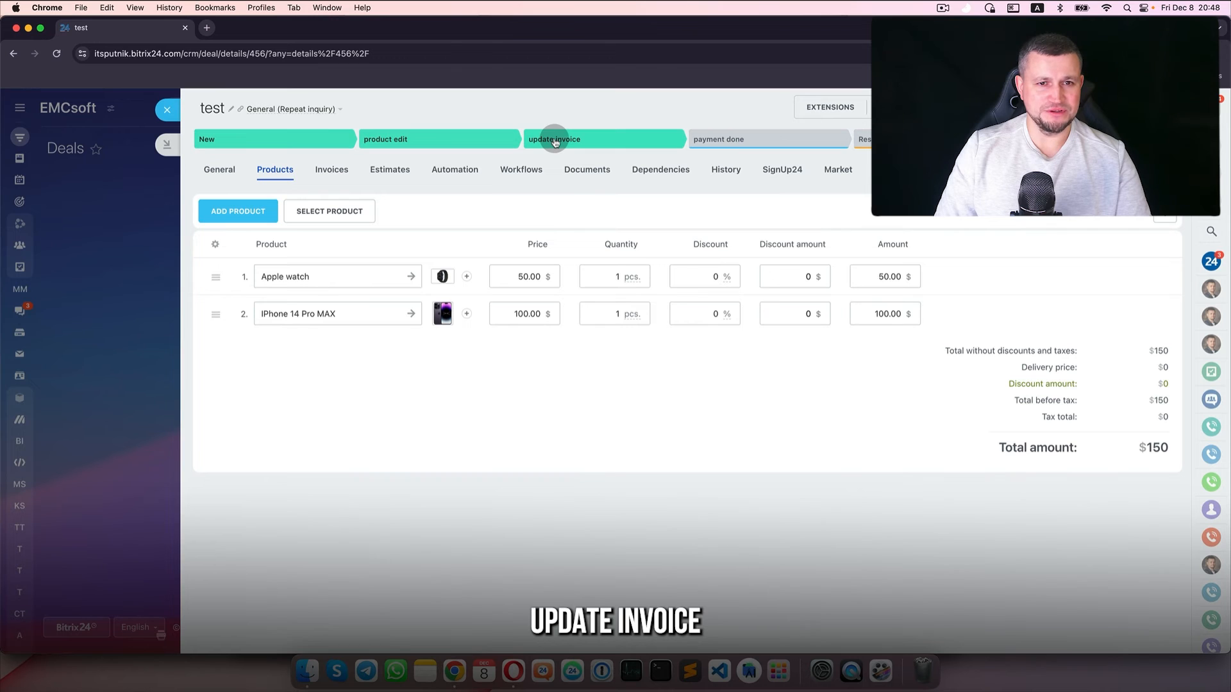
left_click(335, 175)
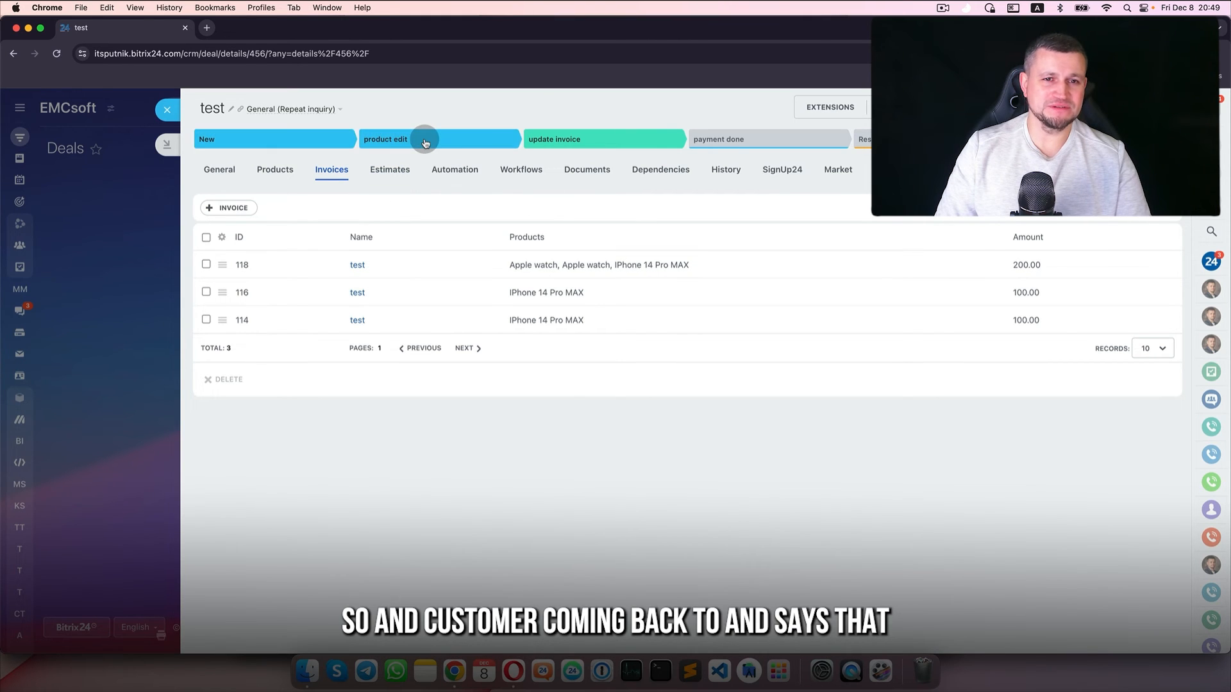
- Delete the Apple watch and IPhone 14 Pro MAX rows from the deal's products
left_click(275, 170)
left_click(216, 277)
left_click(228, 310)
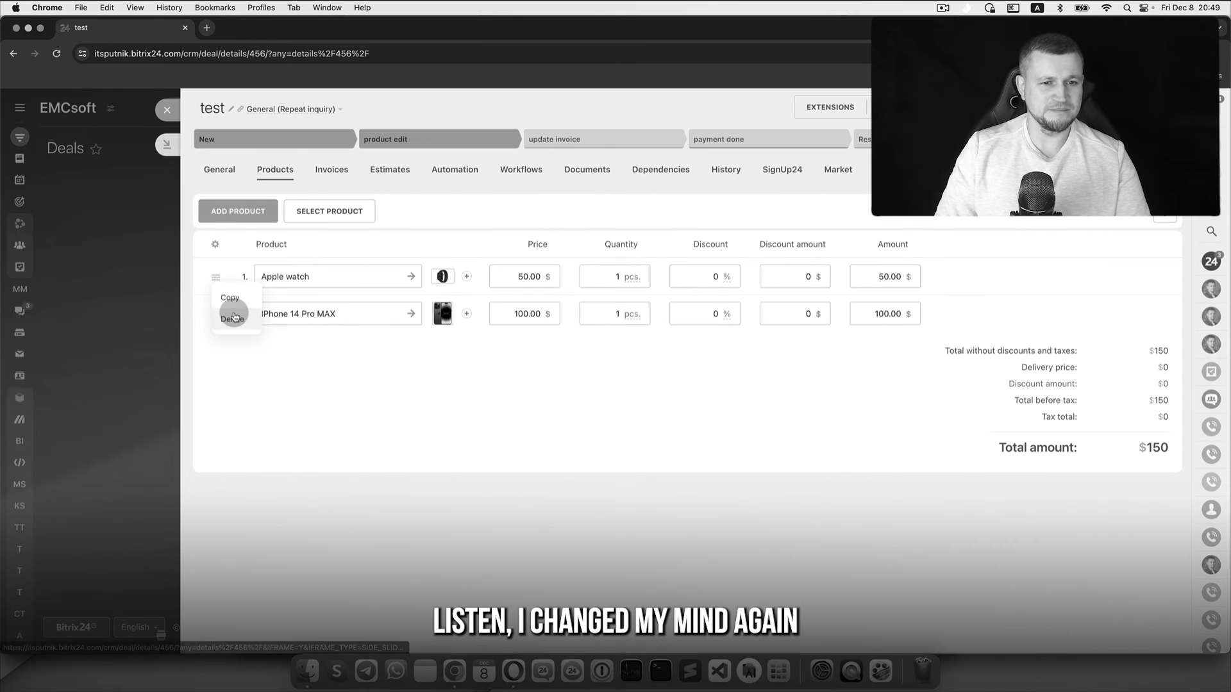
left_click(215, 277)
left_click(231, 318)
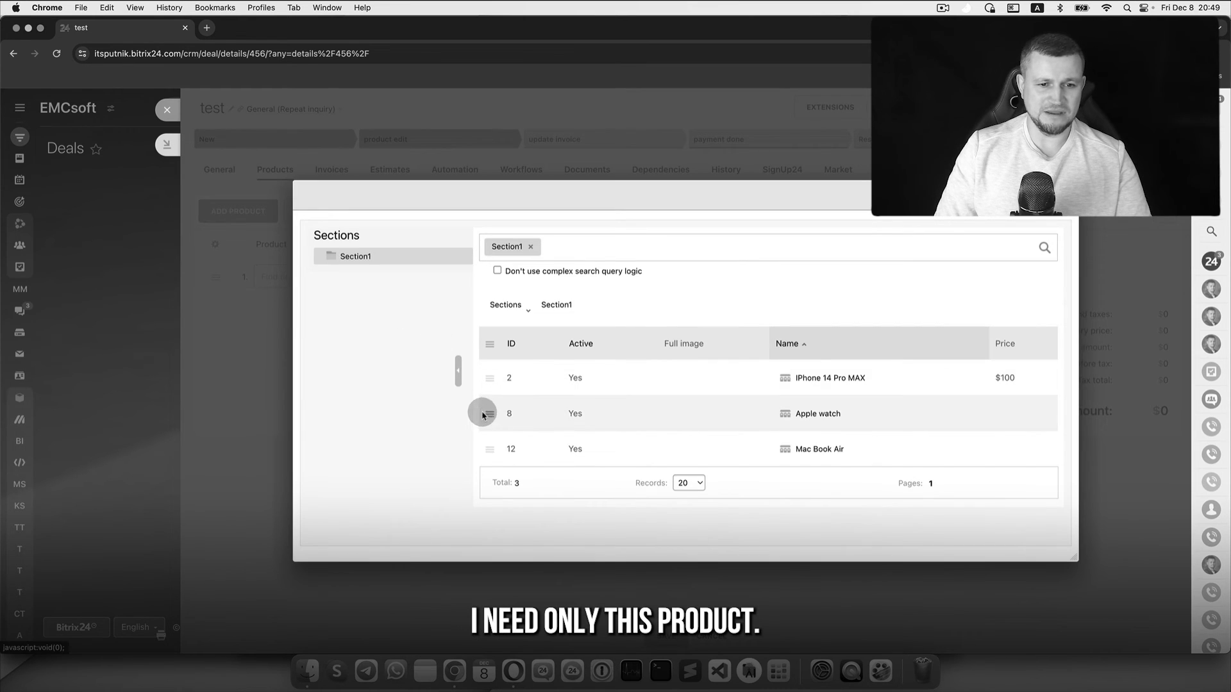
- Add Mac Book Air from the Section1 catalog to the deal's products and delete the duplicate row
double_click(495, 451)
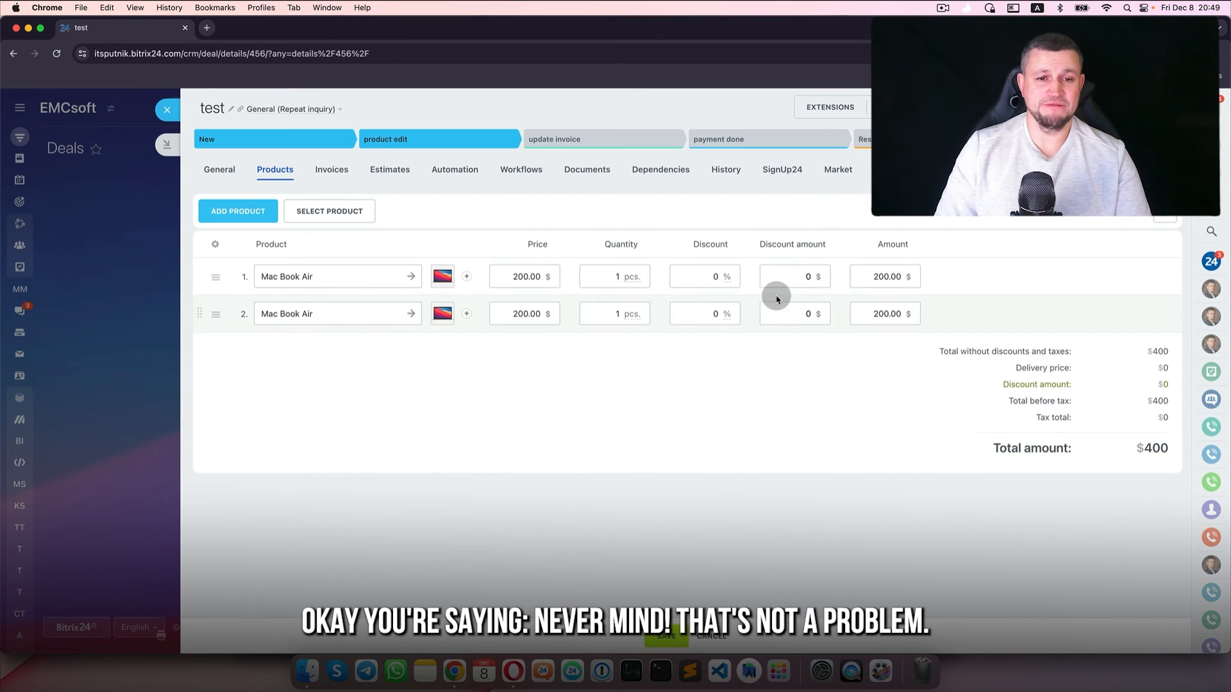
left_click(215, 314)
left_click(256, 363)
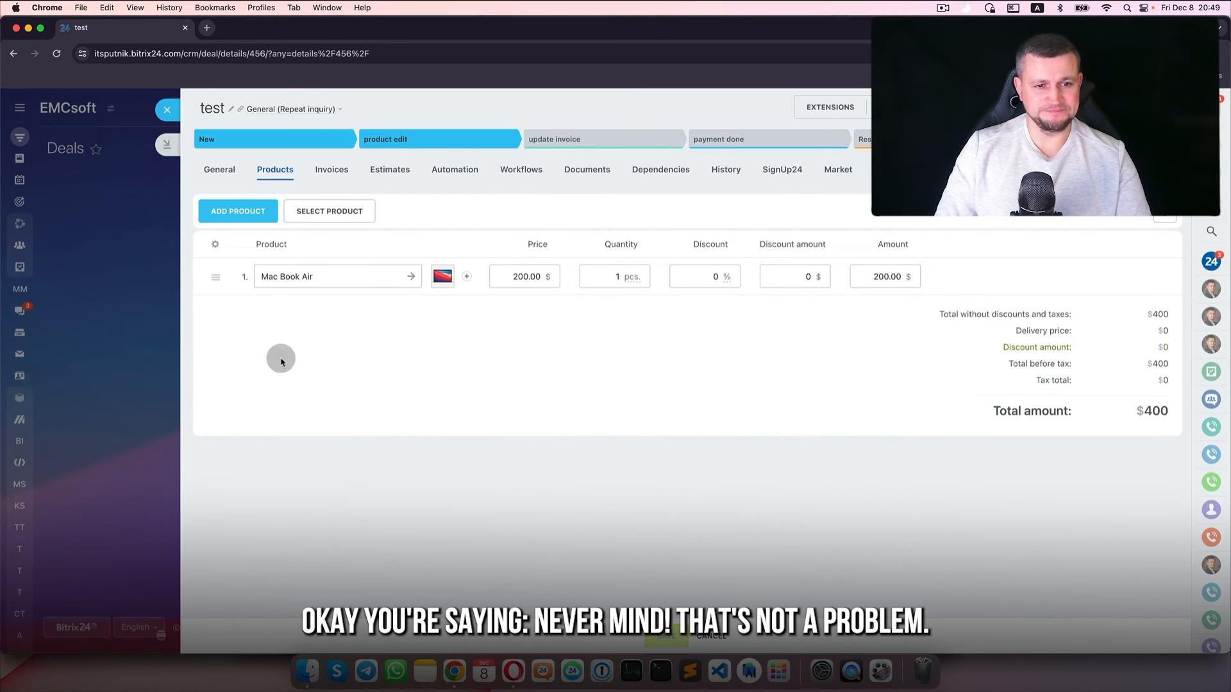
- Move the deal to the update invoice stage, reload its invoices, and check the products in the newest invoice
left_click(549, 142)
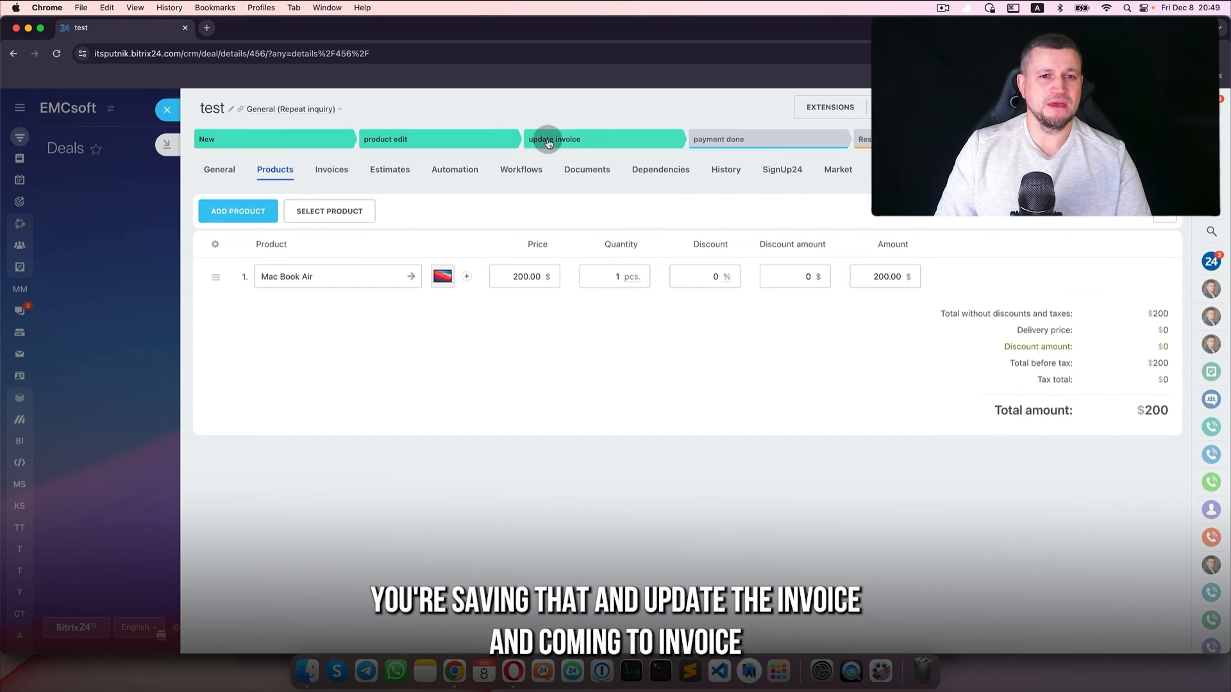
left_click(332, 171)
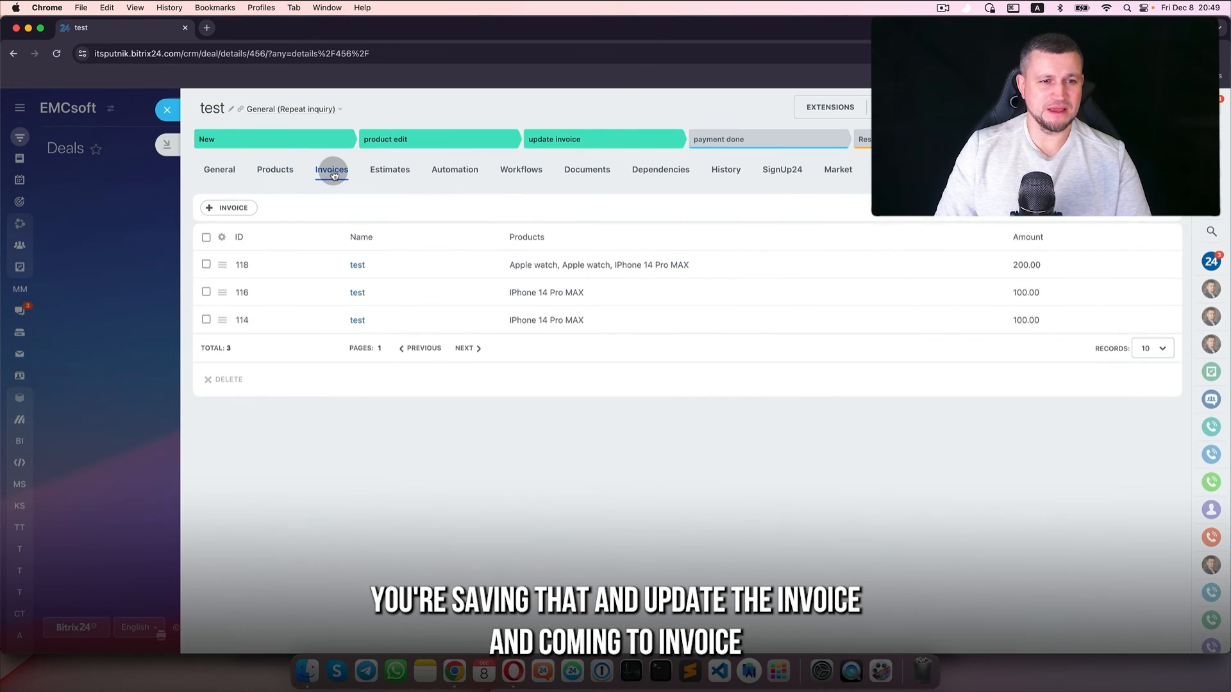
left_click(57, 53)
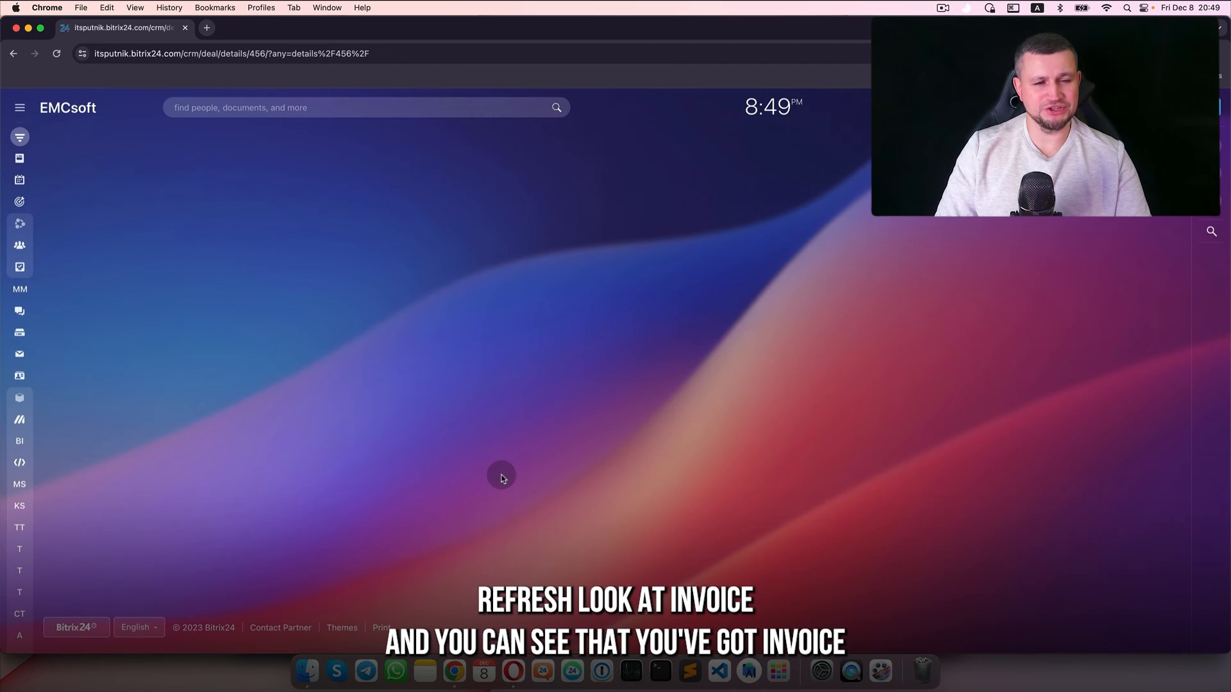
left_click(330, 170)
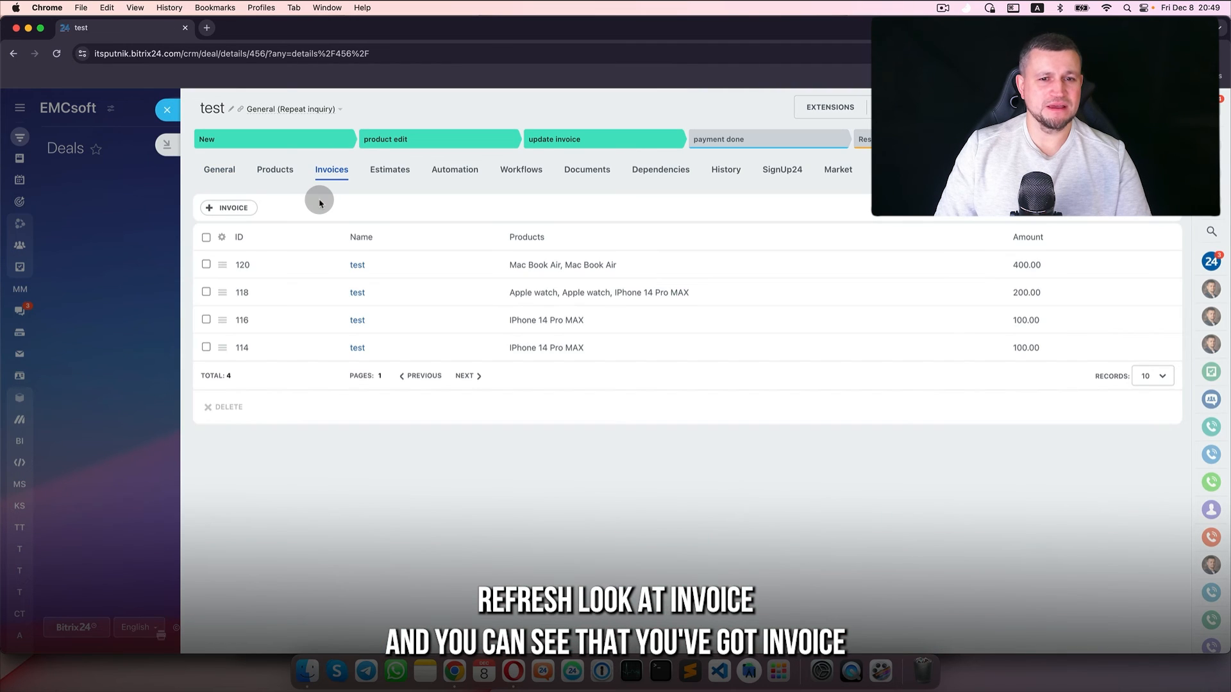
left_click(357, 265)
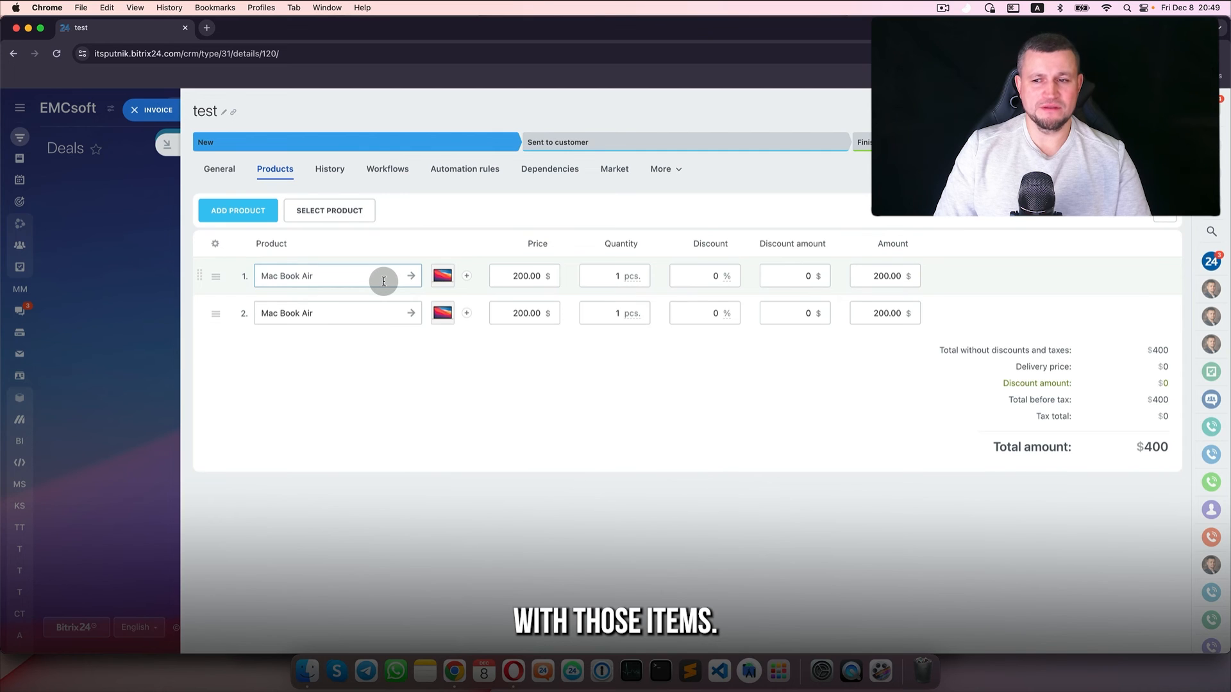
- Close the invoice, review the deal's products and set the deal to the update invoice stage again
key("Escape")
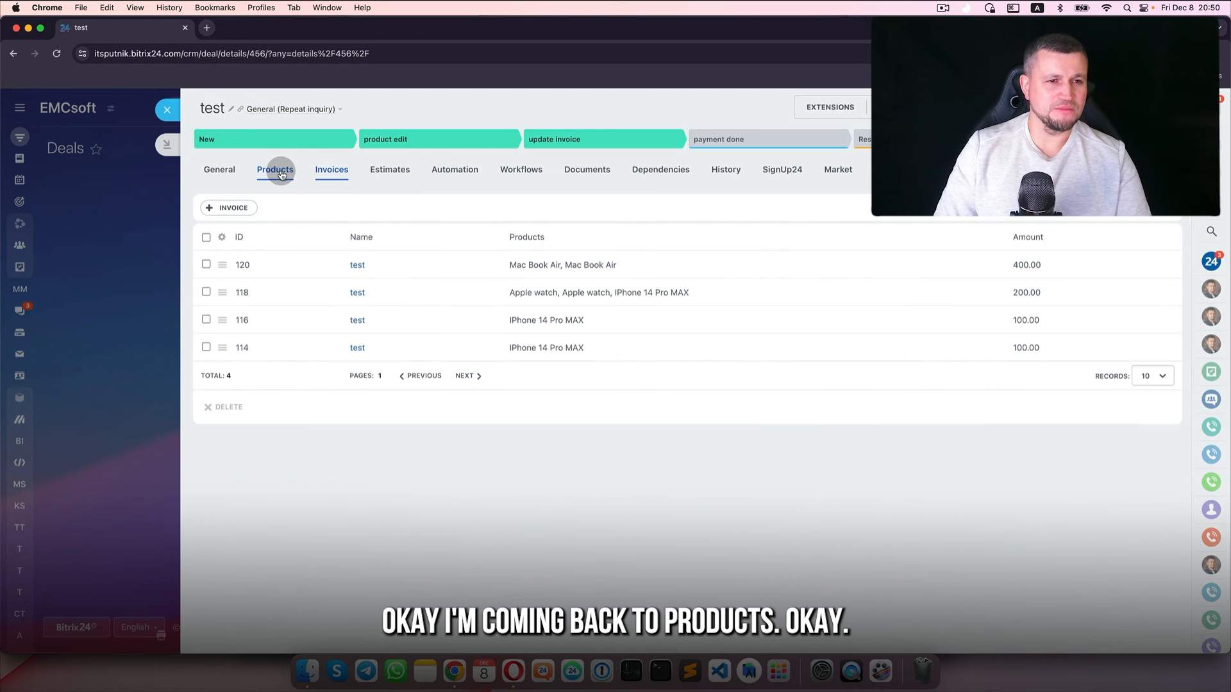
left_click(275, 169)
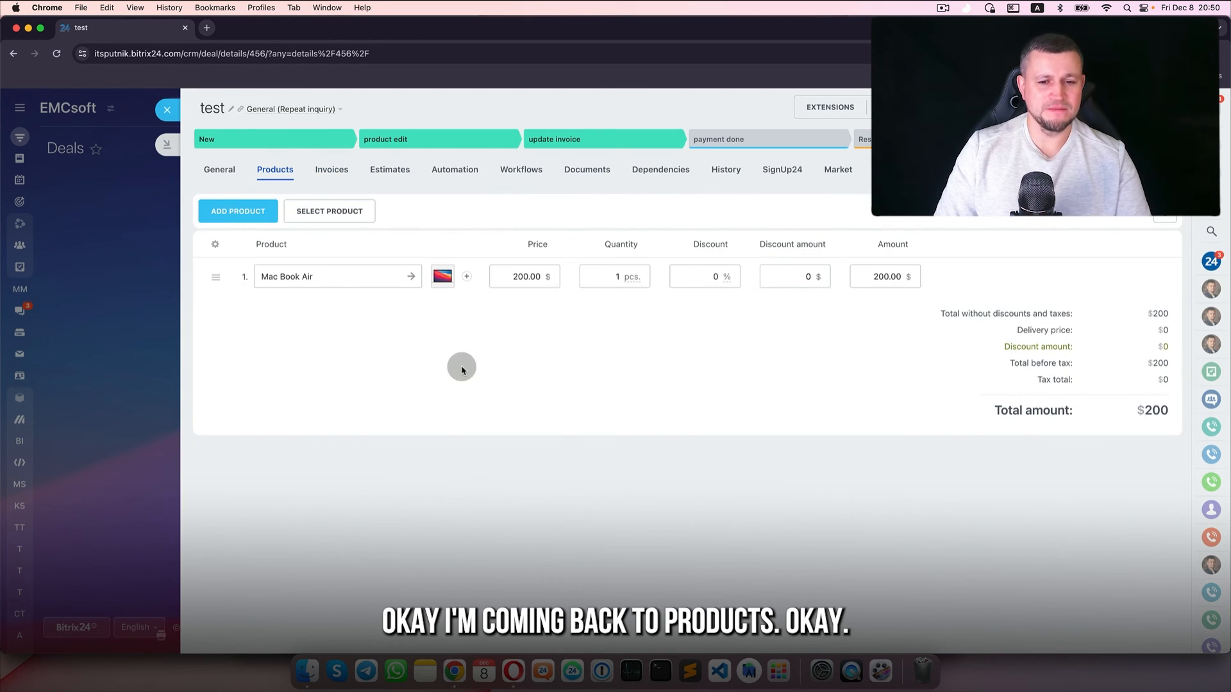
left_click(564, 141)
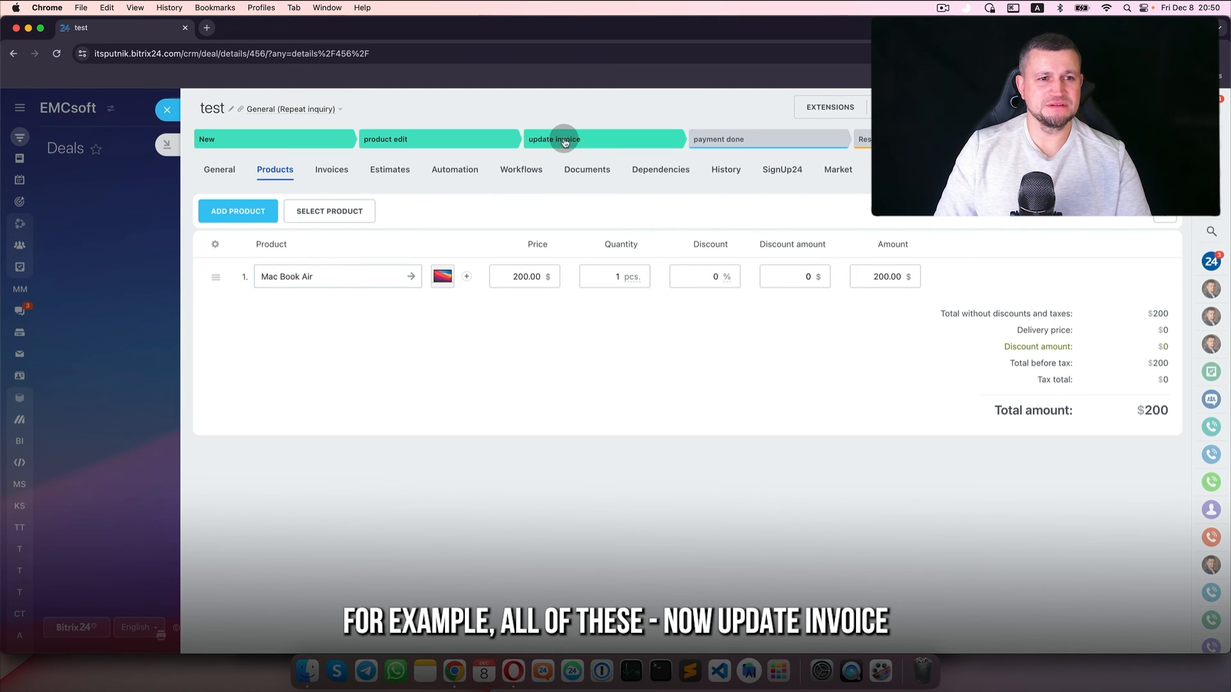
- Reload the deal's invoice list and look at the general details of the newest invoice
left_click(331, 169)
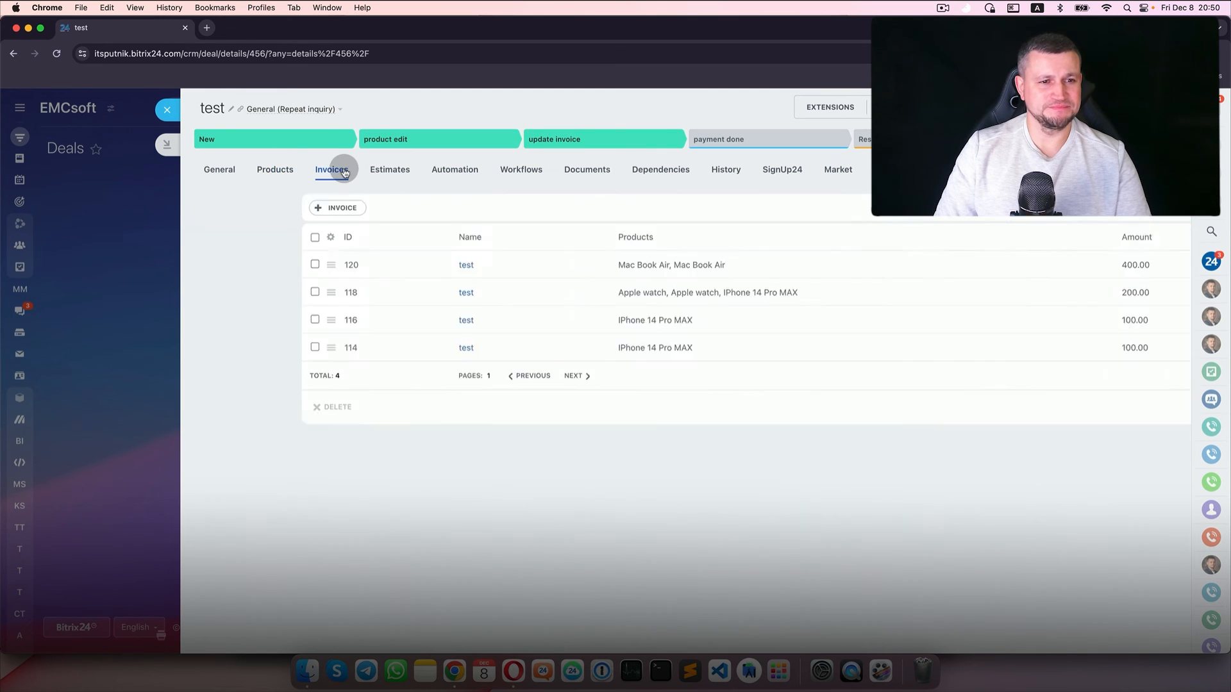
left_click(215, 335)
left_click(330, 169)
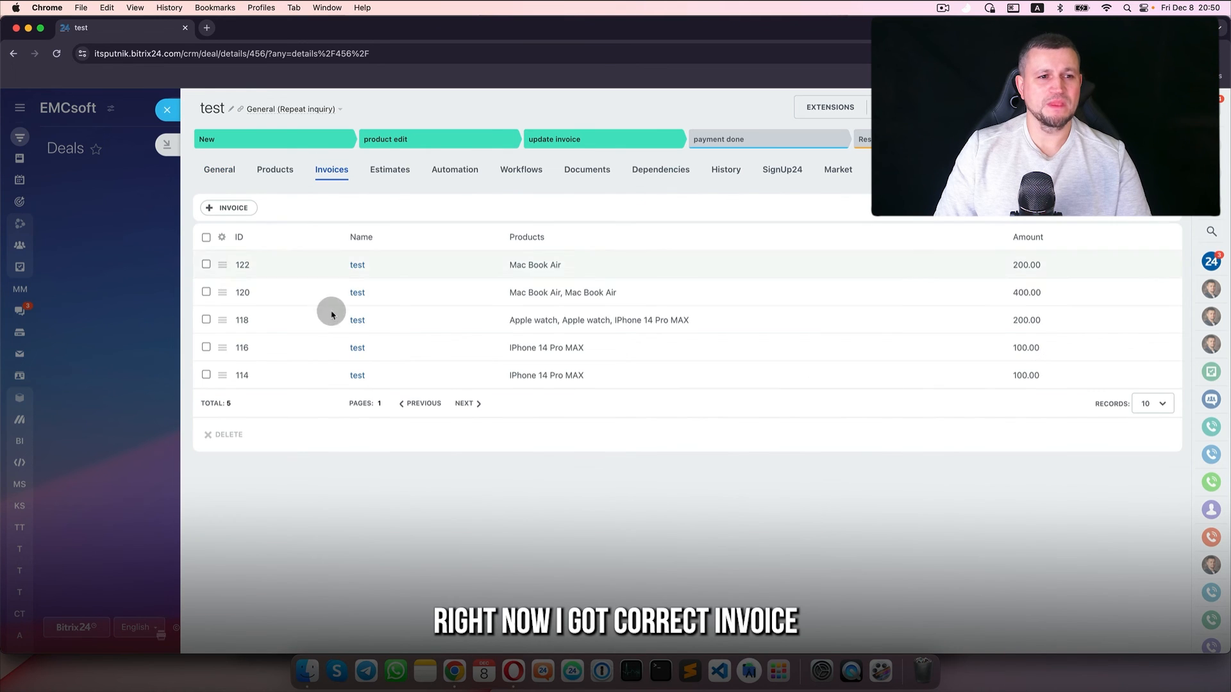
left_click(357, 265)
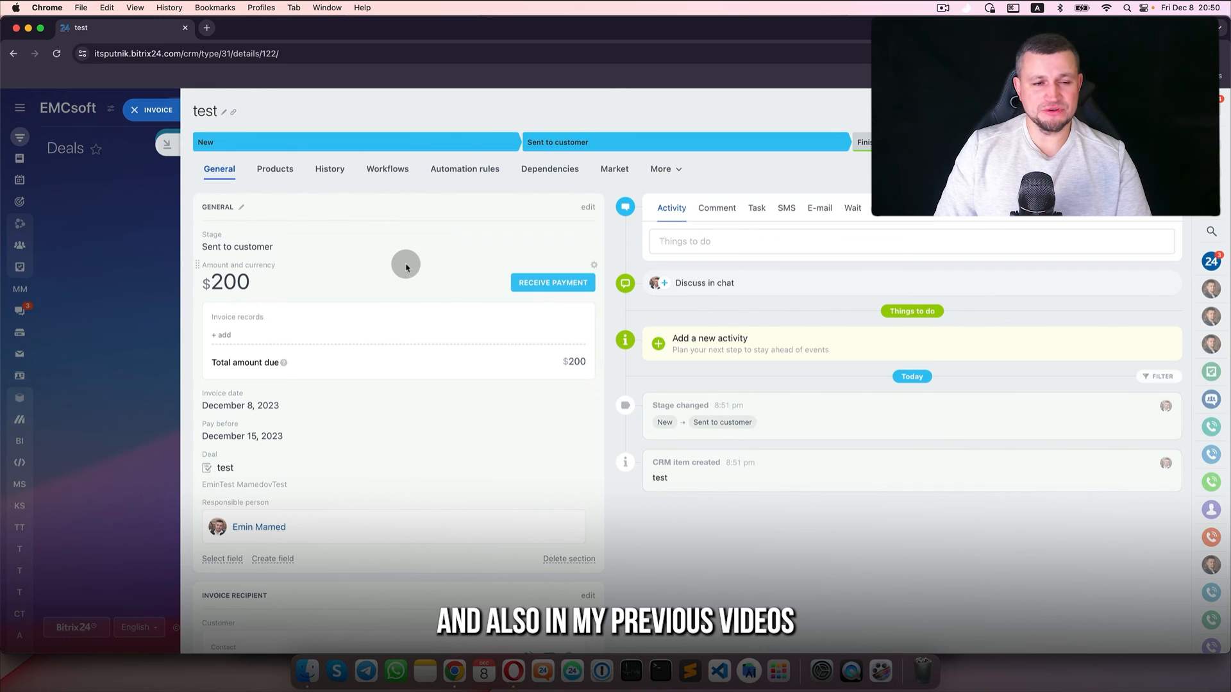
left_click(149, 110)
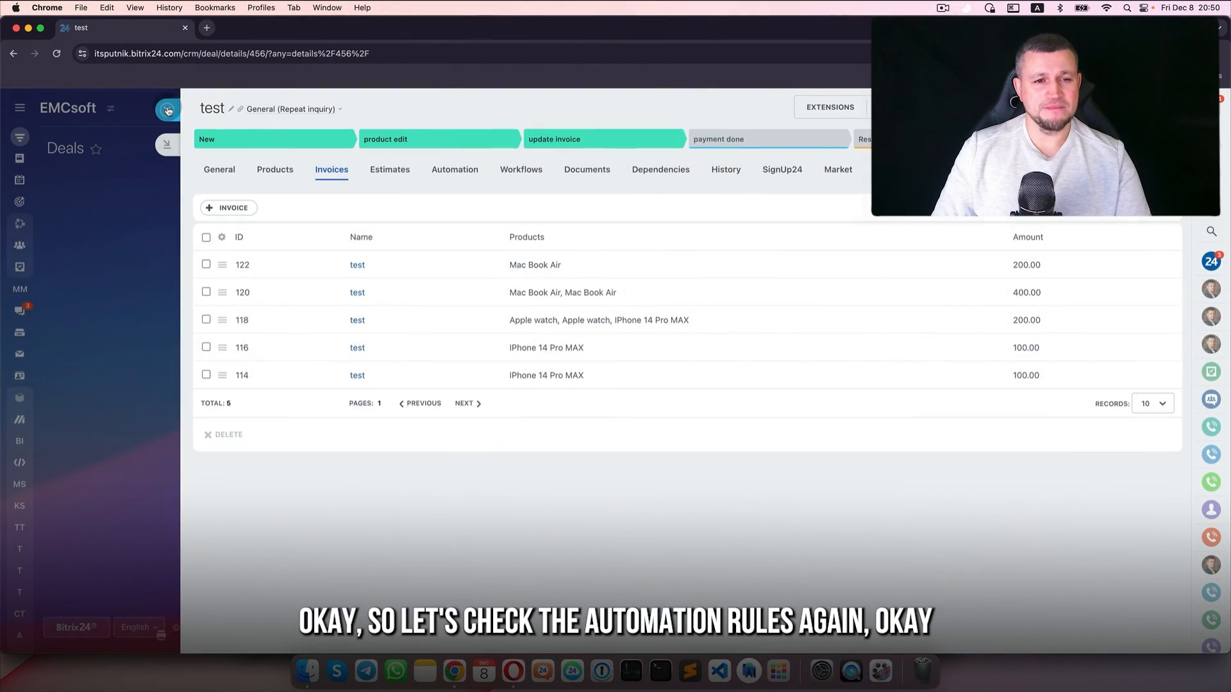
- Leave the deal, open the deals' sales automation and review the Products group of rules available to add
left_click(168, 111)
left_click(1146, 226)
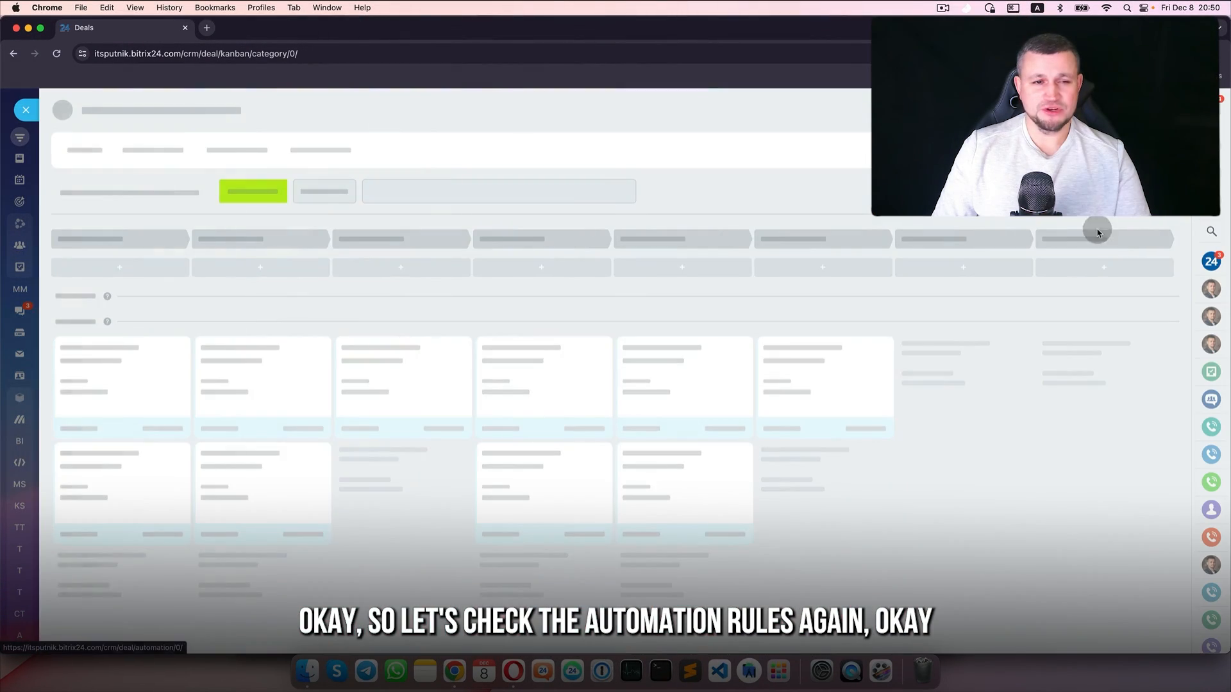
left_click(289, 194)
scroll(423, 462, "down", 3)
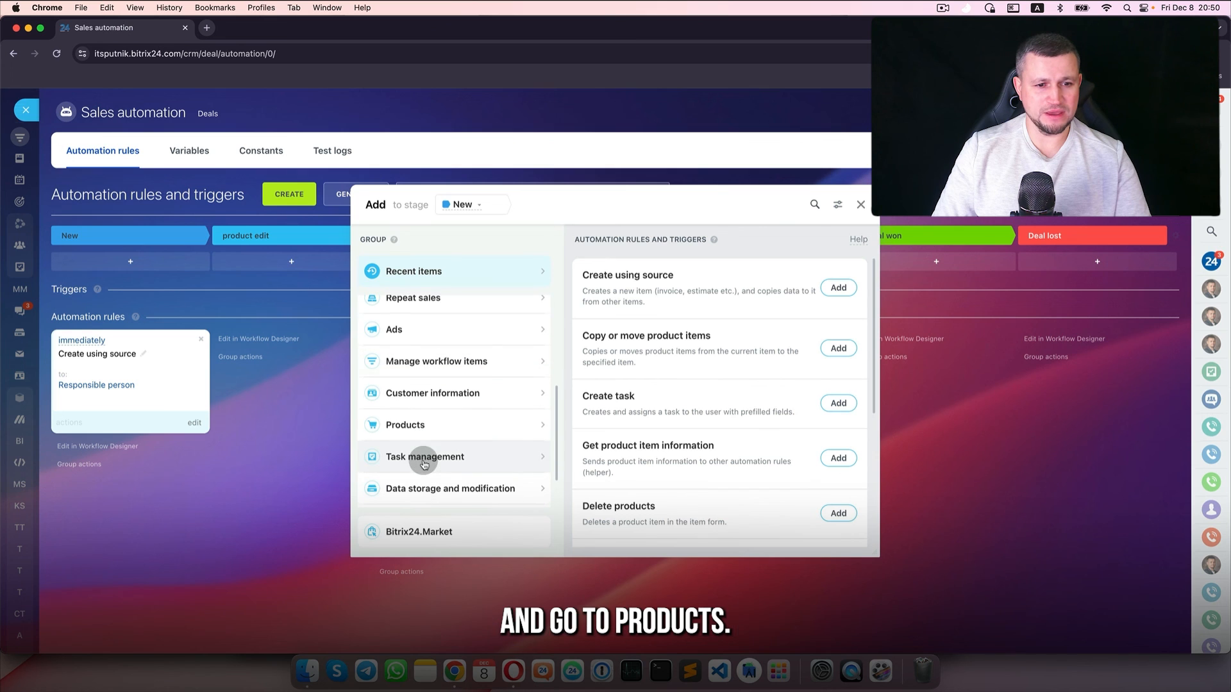
left_click(450, 429)
left_click_drag(678, 203, 457, 191)
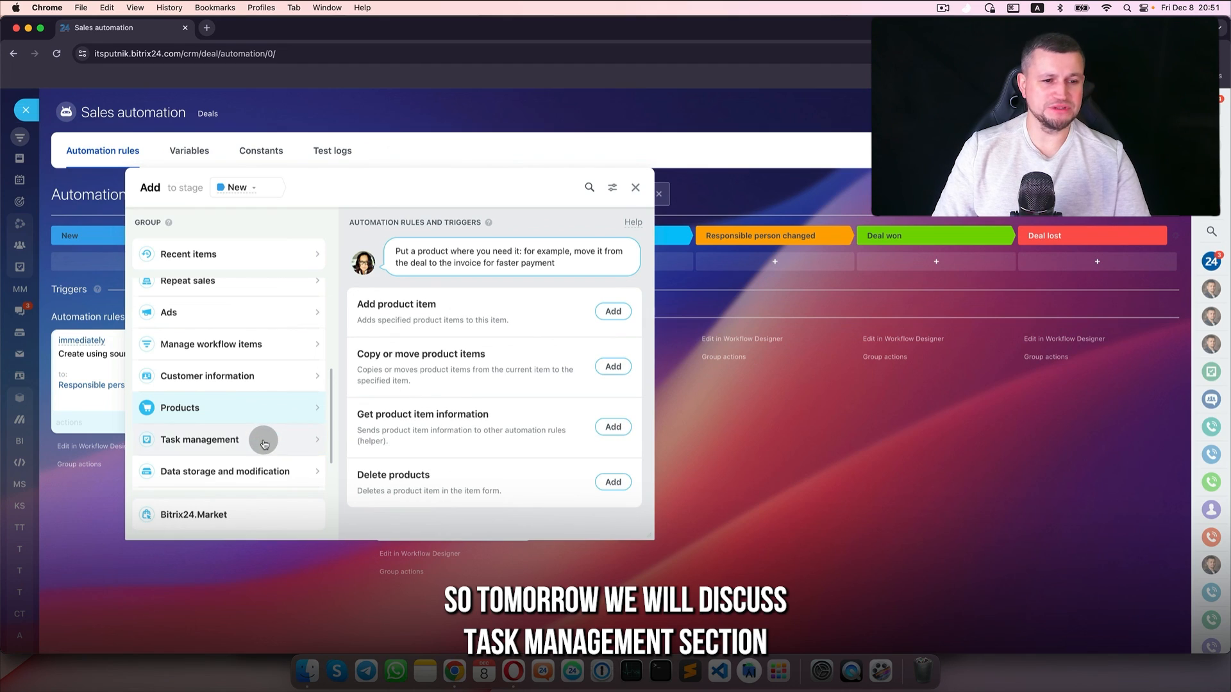
scroll(264, 444, "down", 1)
scroll(265, 443, "down", 1)
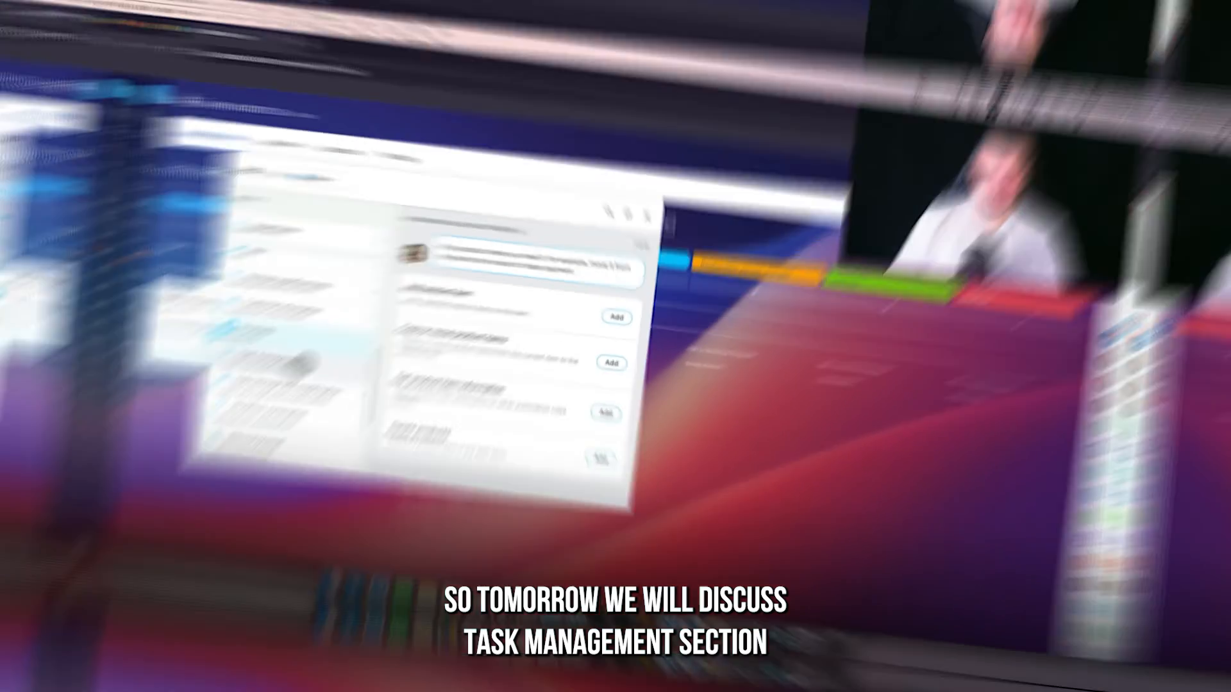